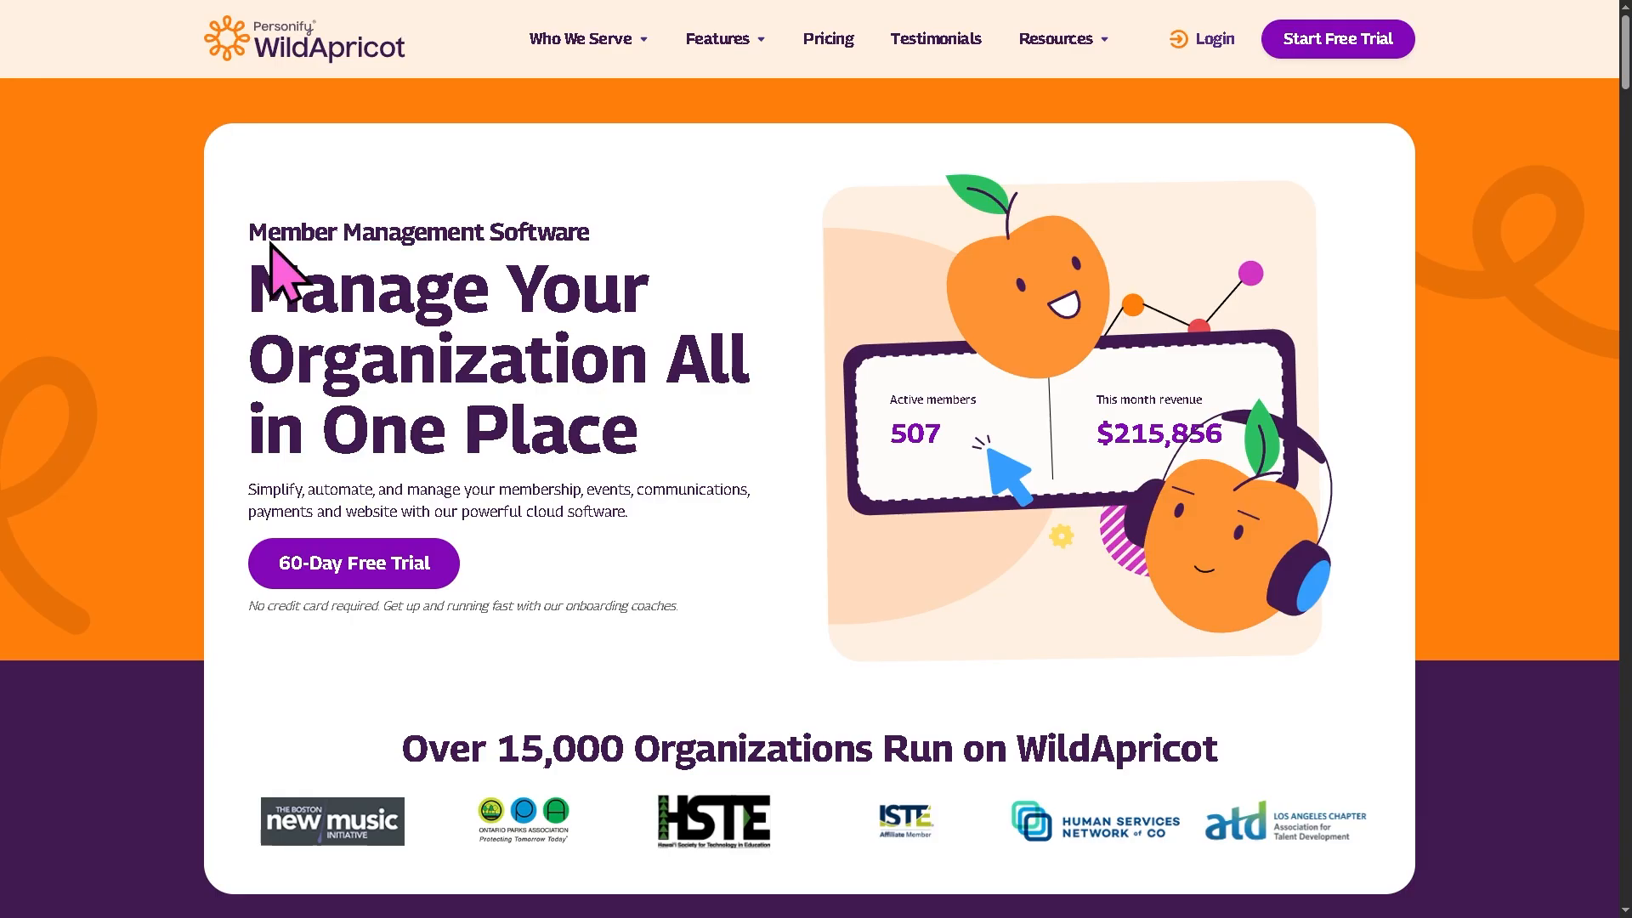
Step: Continue past the trial onboarding screens to the admin dashboard and close the welcome dialog
mouse_move(561, 44)
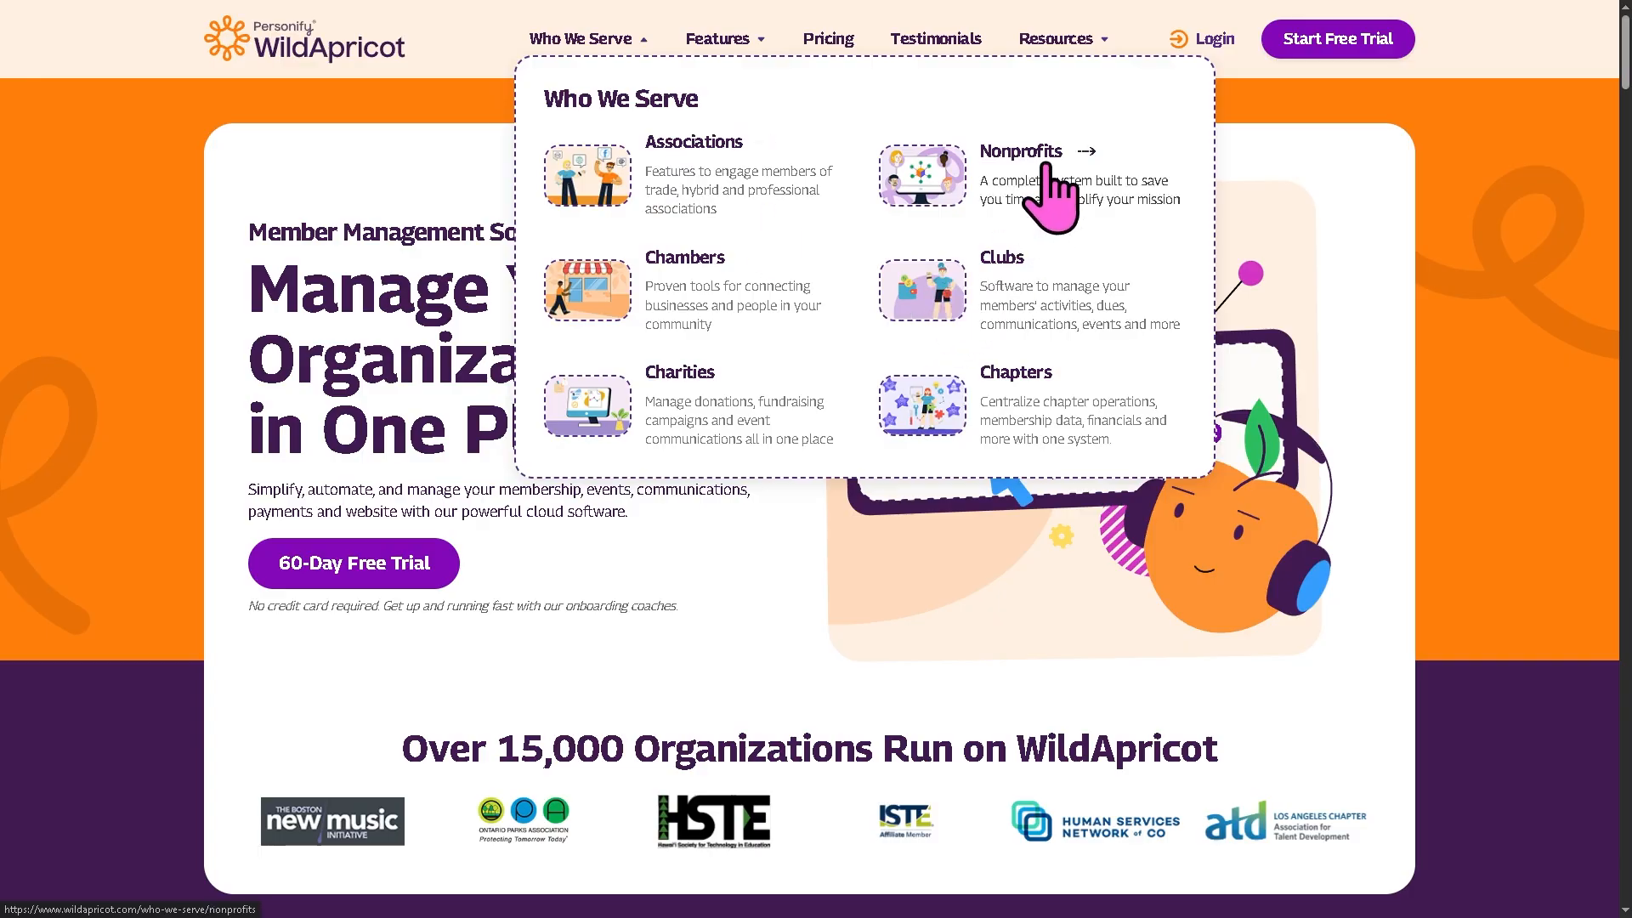
left_click(717, 328)
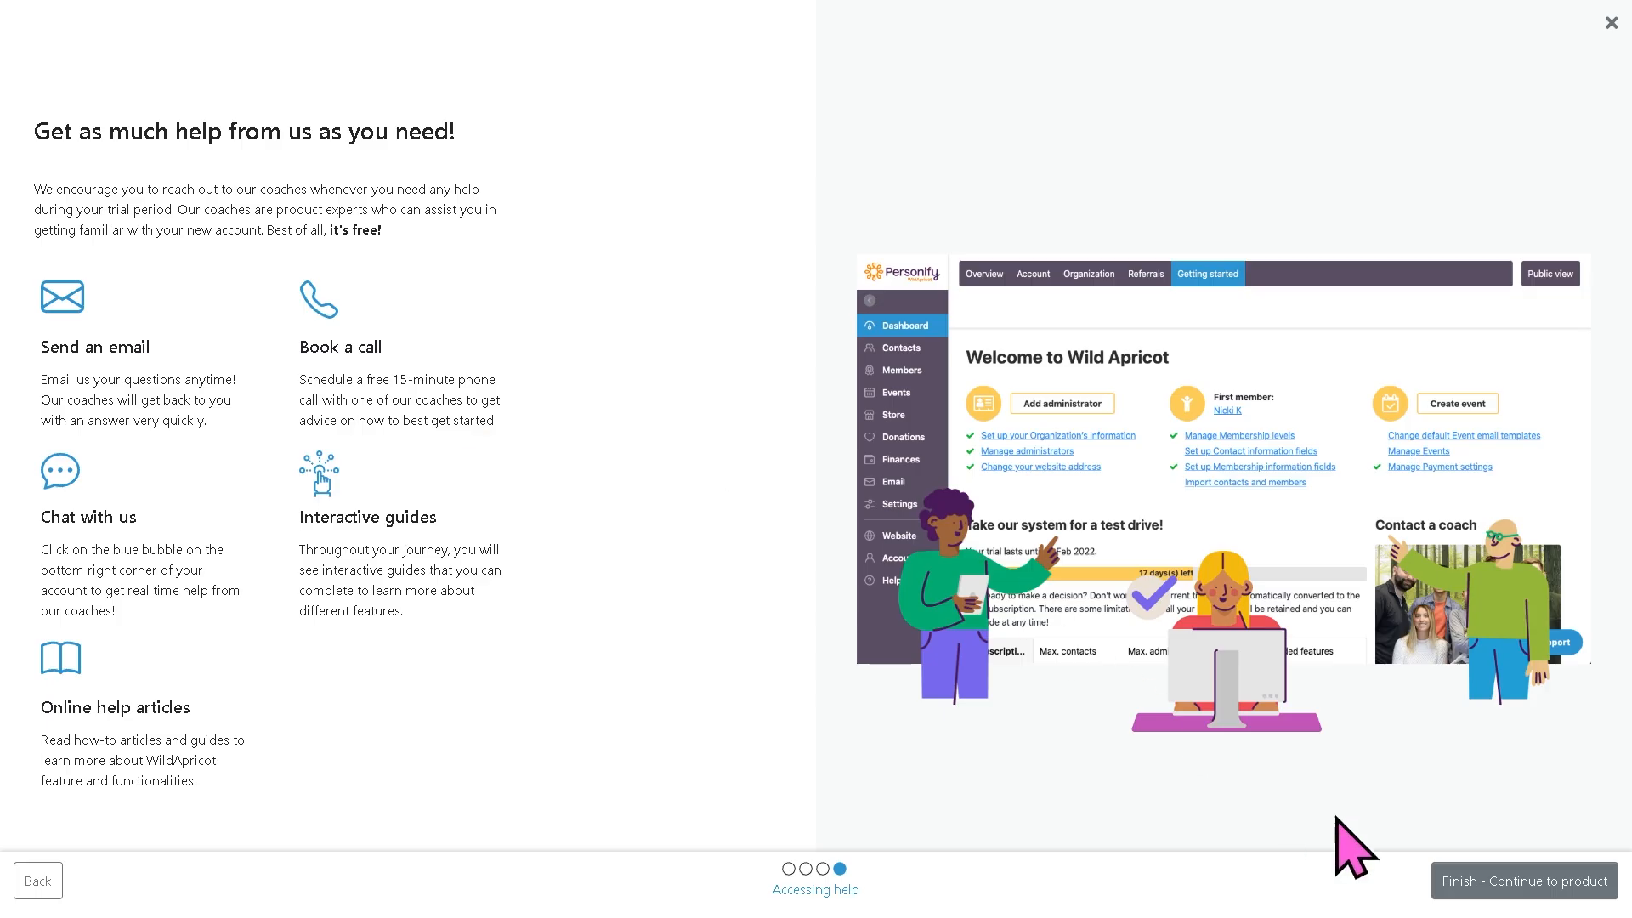
left_click(1513, 887)
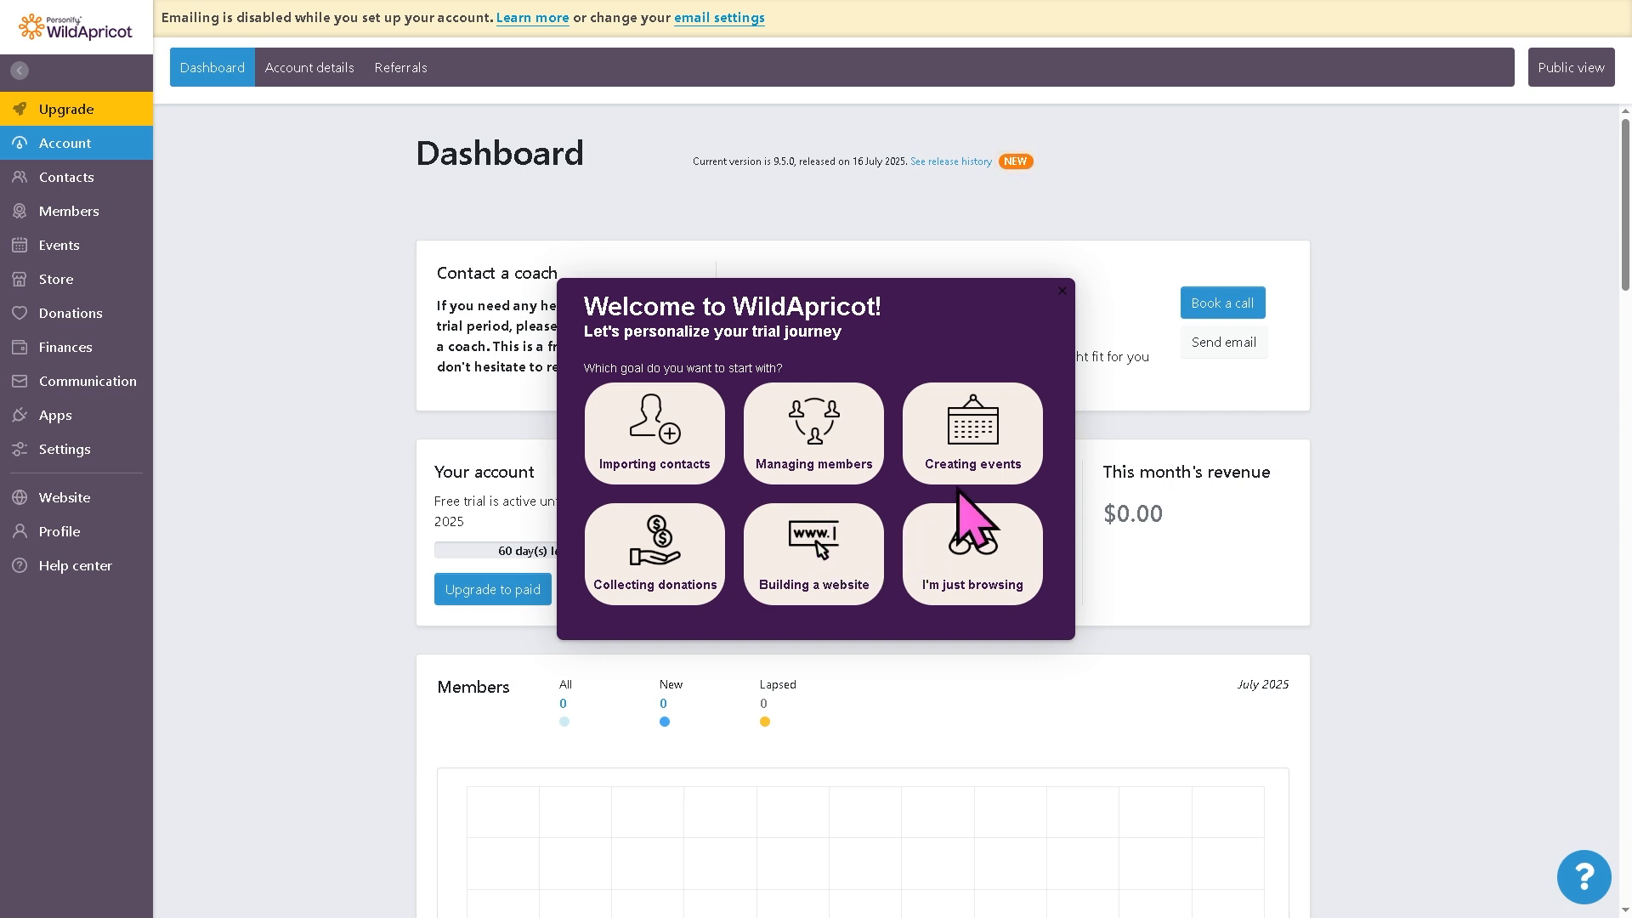
left_click(1063, 290)
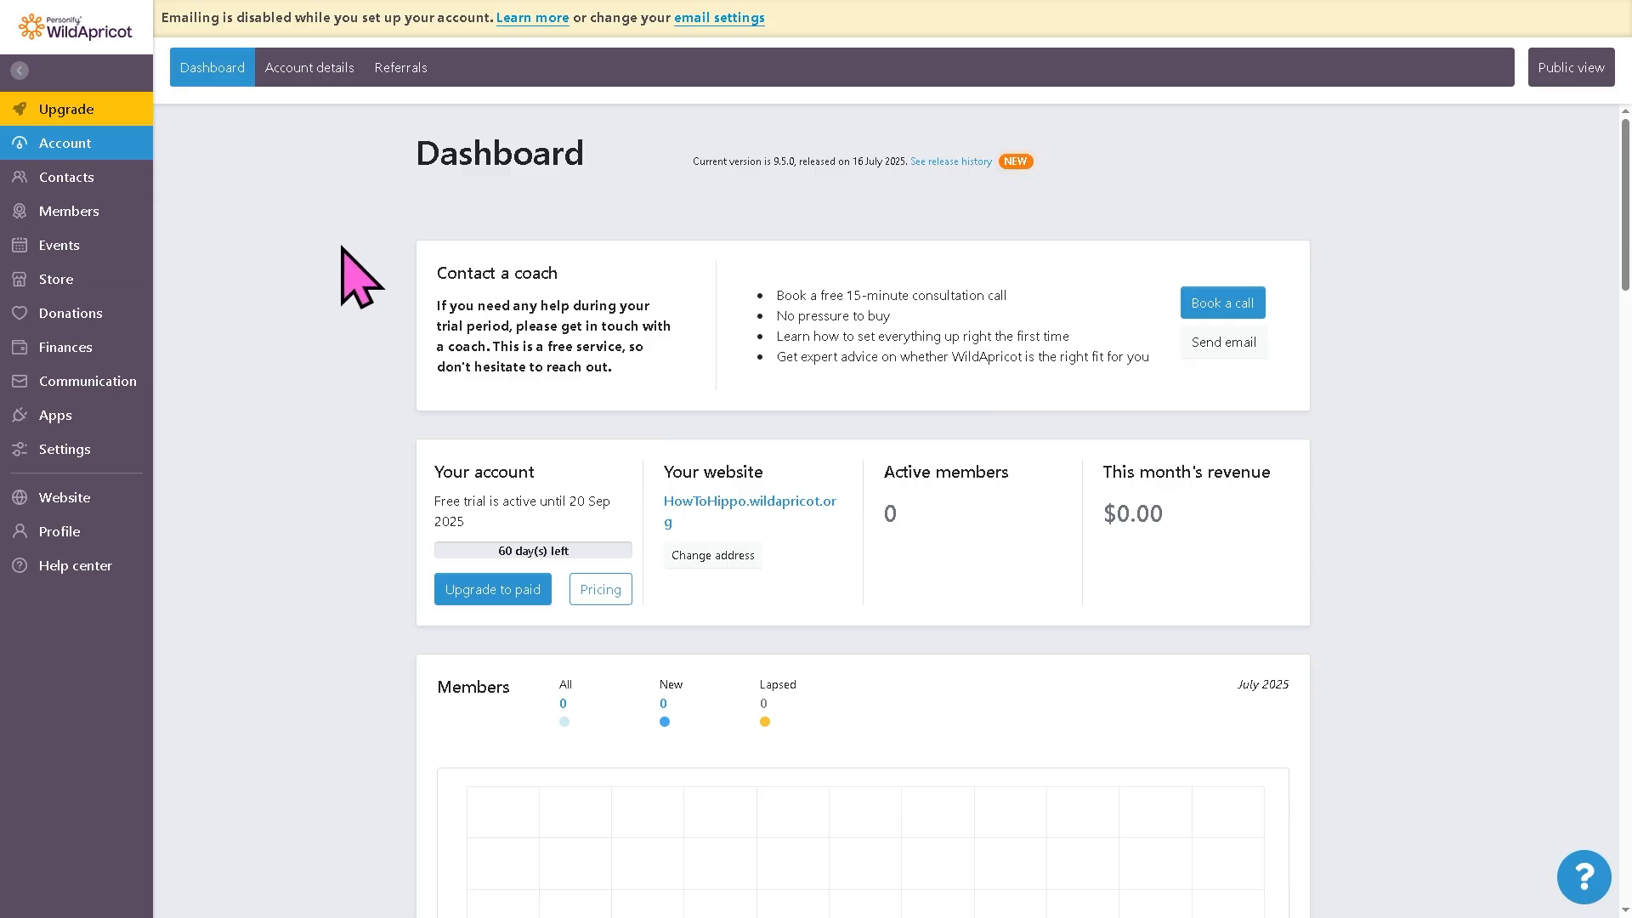
Step: Look through the account details and referrals pages, then return to the dashboard
left_click(308, 73)
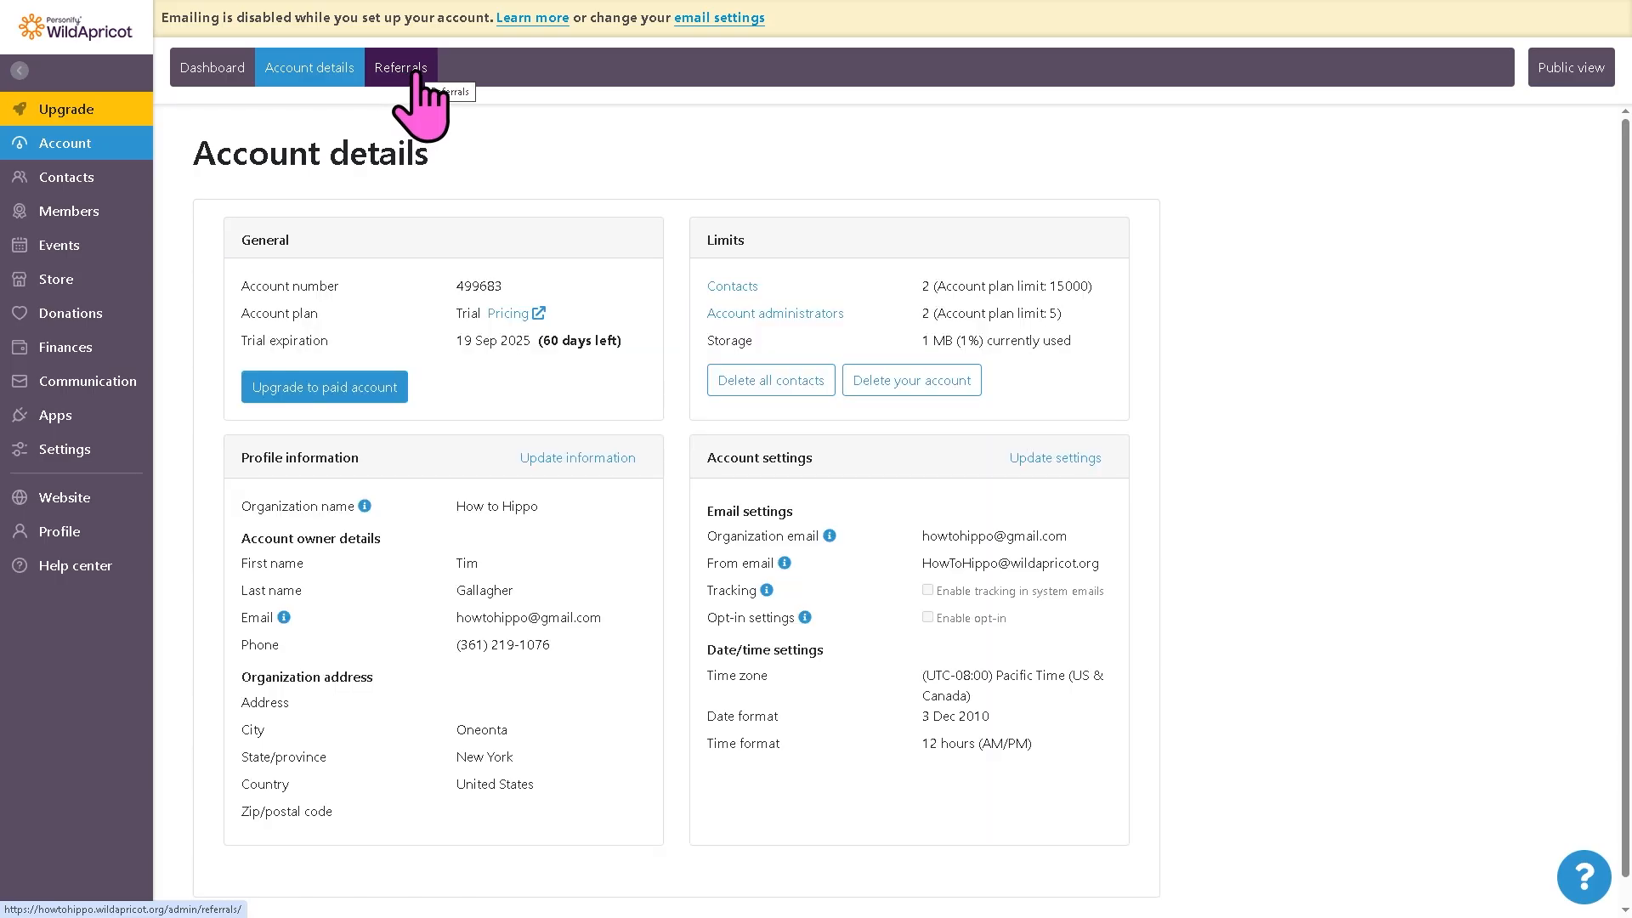
left_click(415, 75)
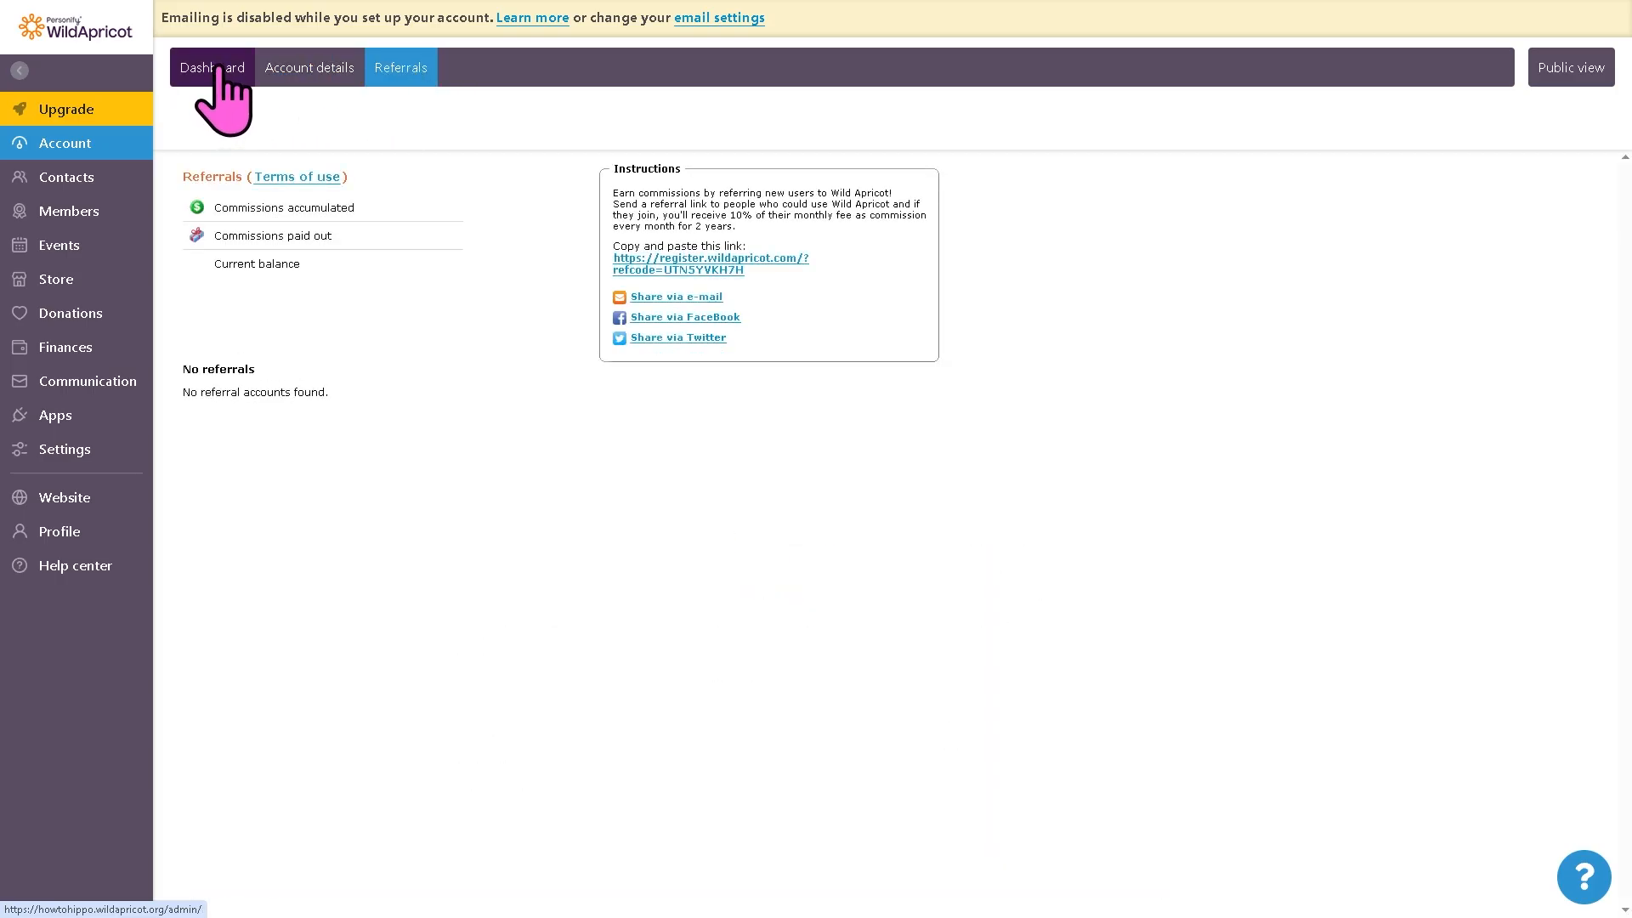
left_click(219, 68)
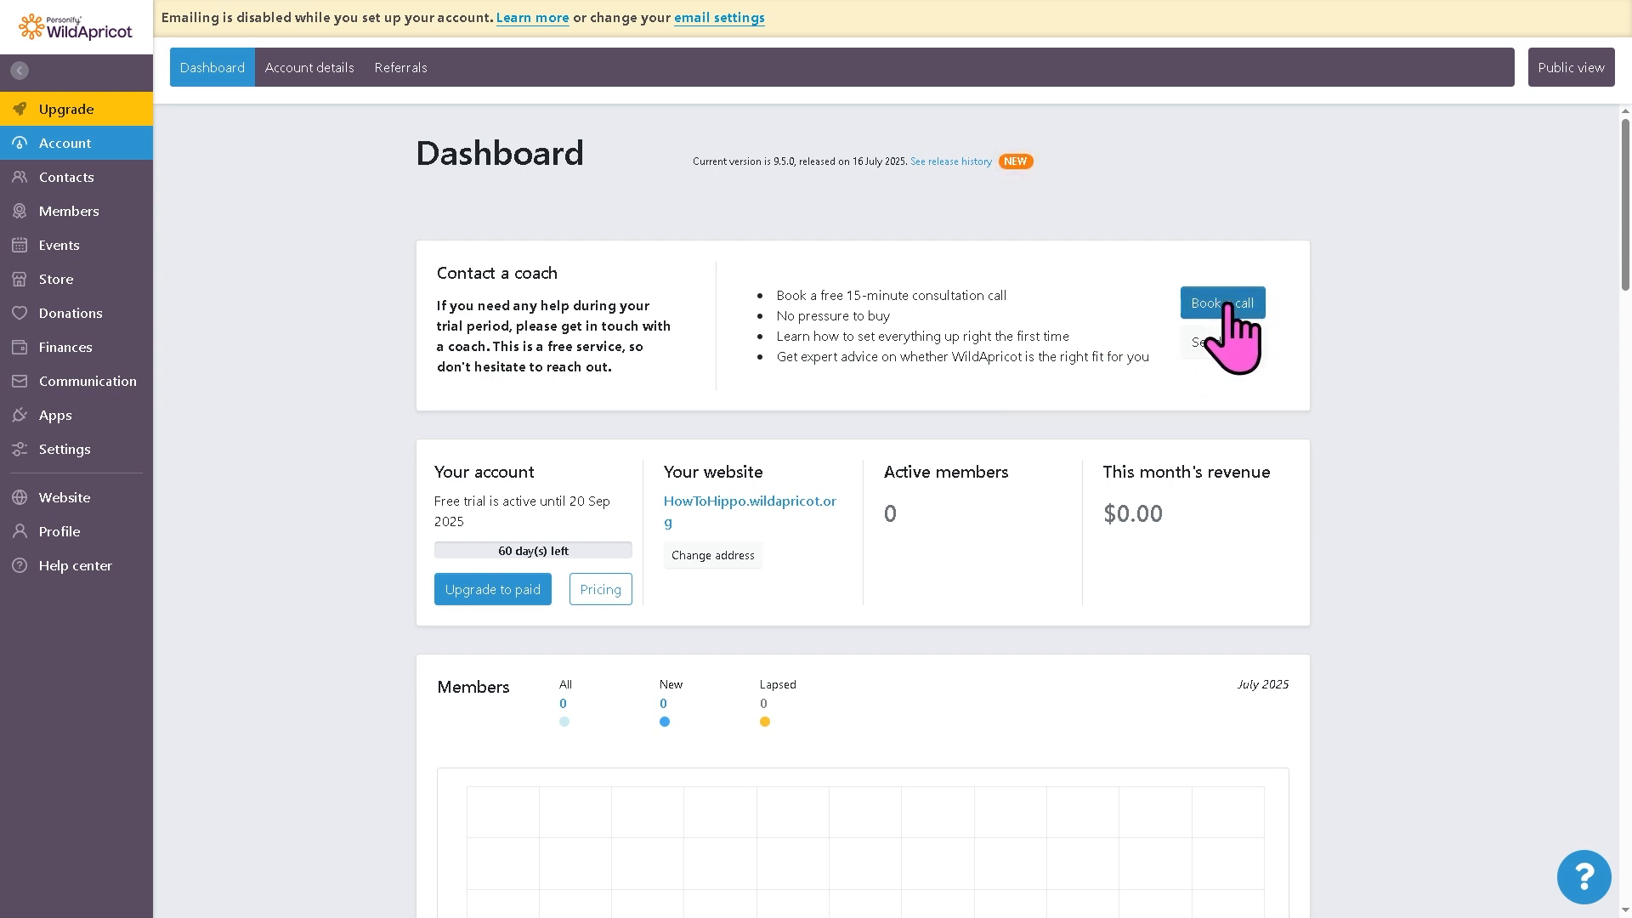
Step: Open the contacts list, start a new contact and cancel the form
left_click(89, 179)
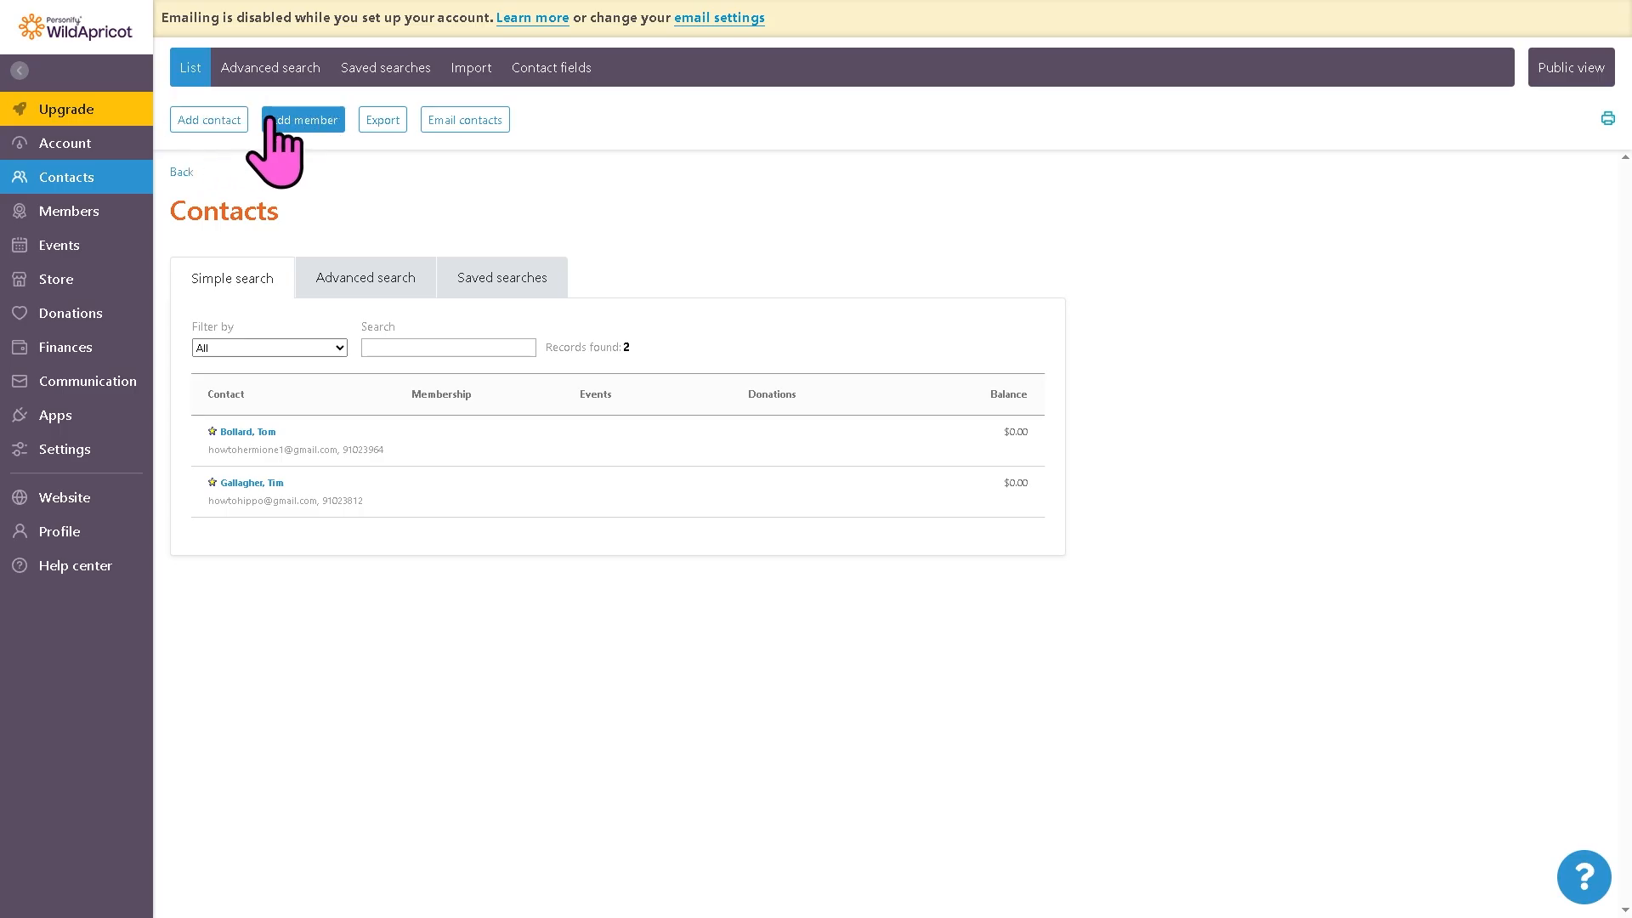
left_click(226, 120)
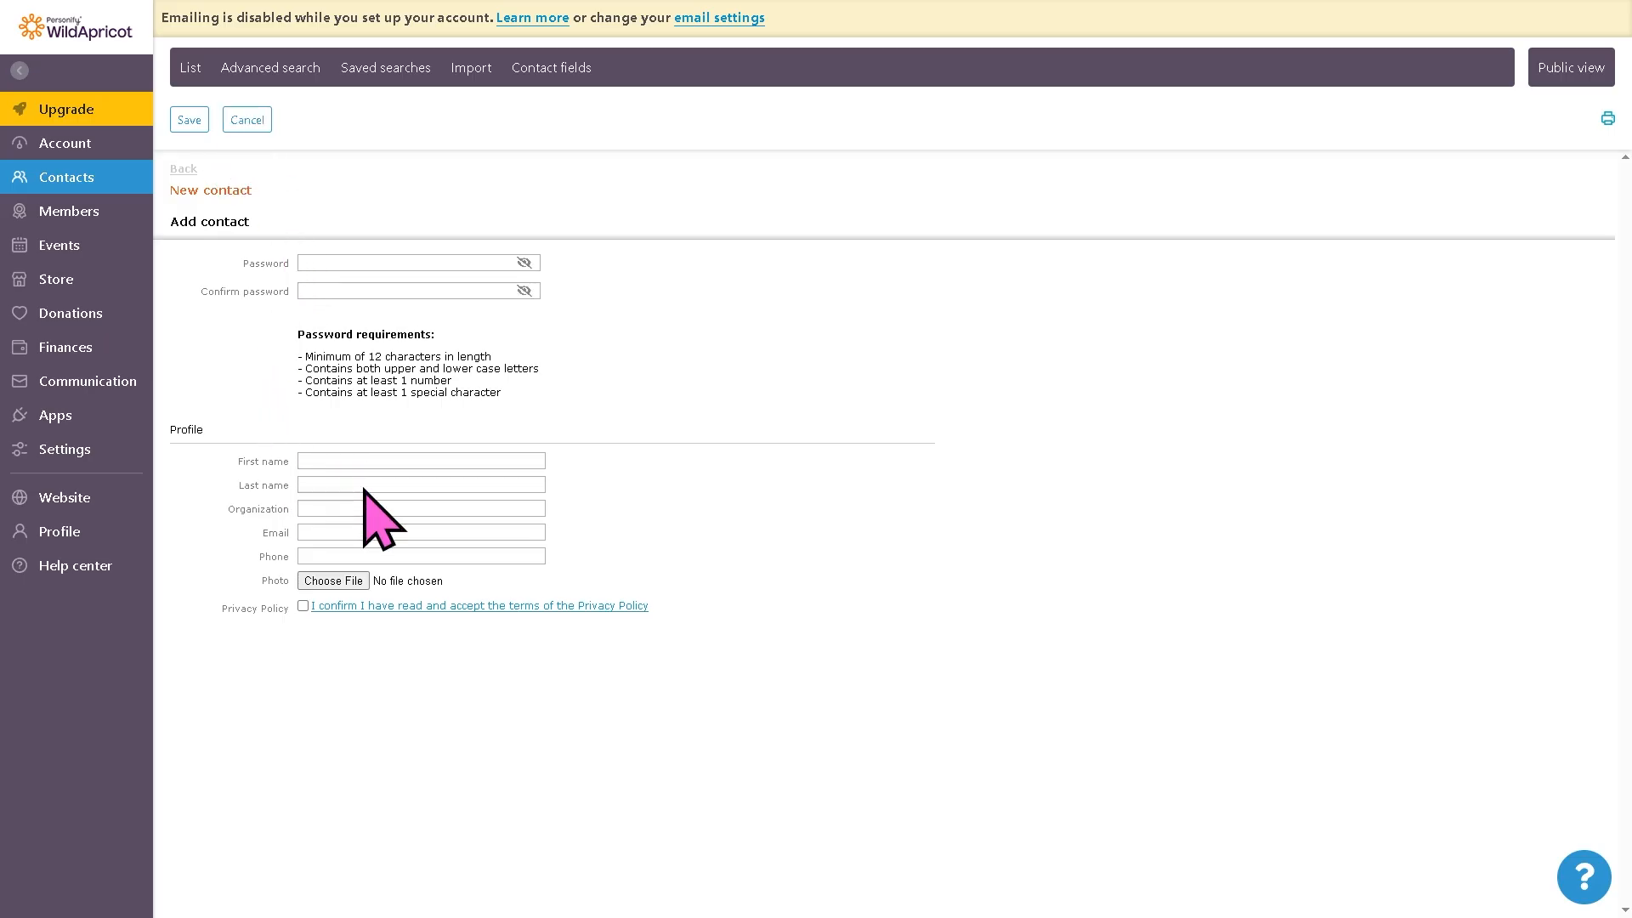
left_click(247, 119)
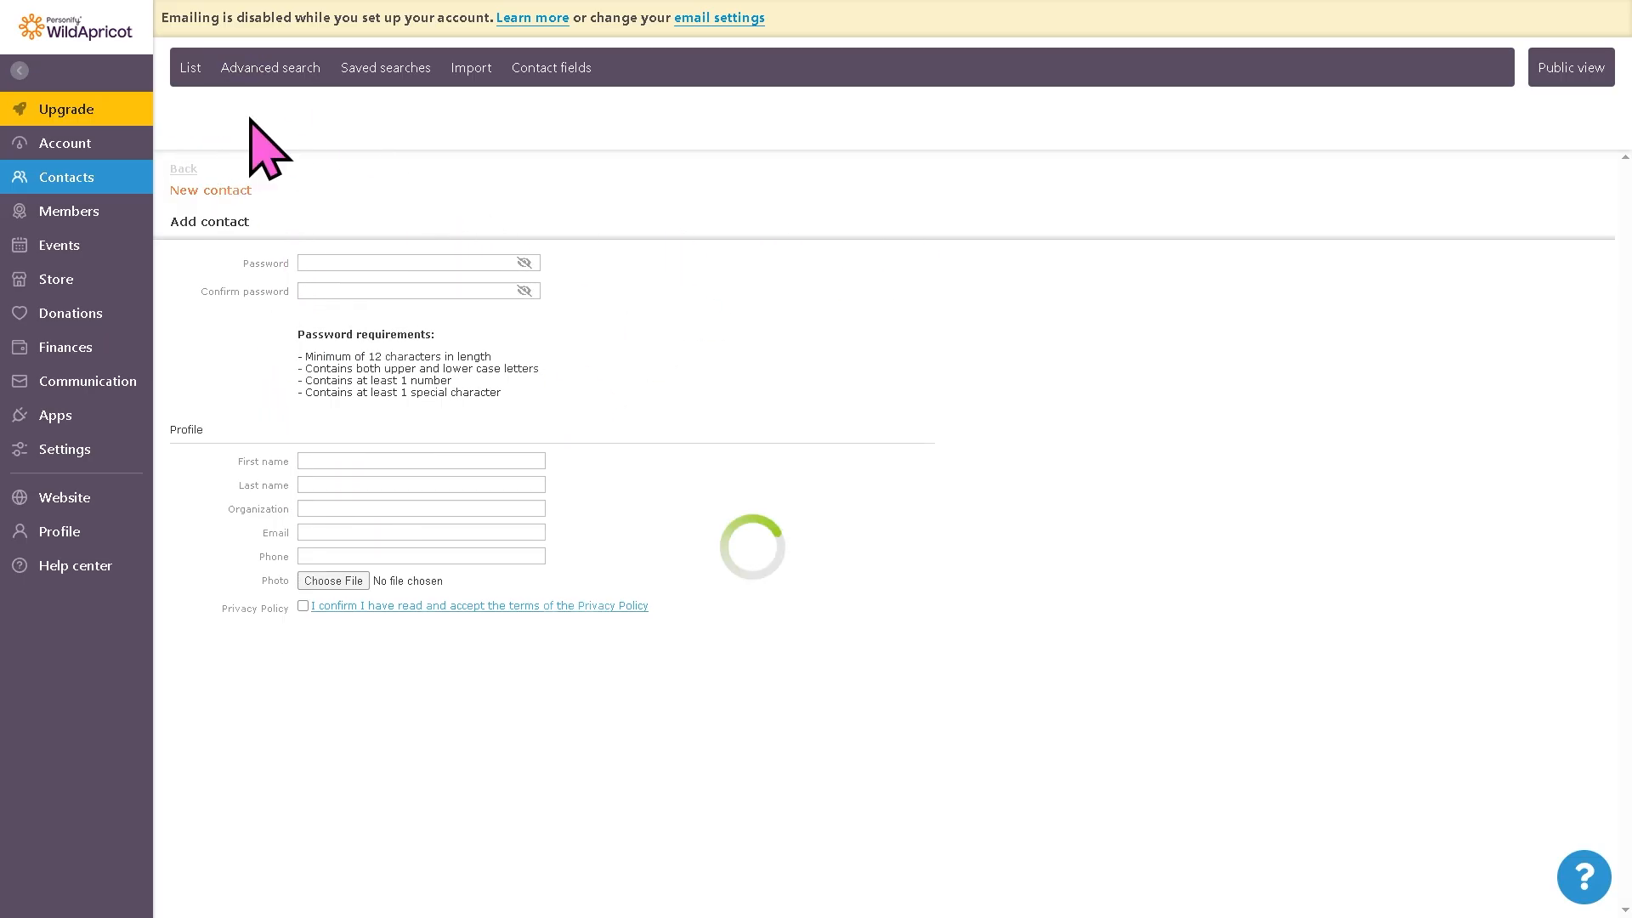
Step: Add a Basic Membership member with first name How to use, last name WILDAPRICOT and a profile photo
left_click(304, 122)
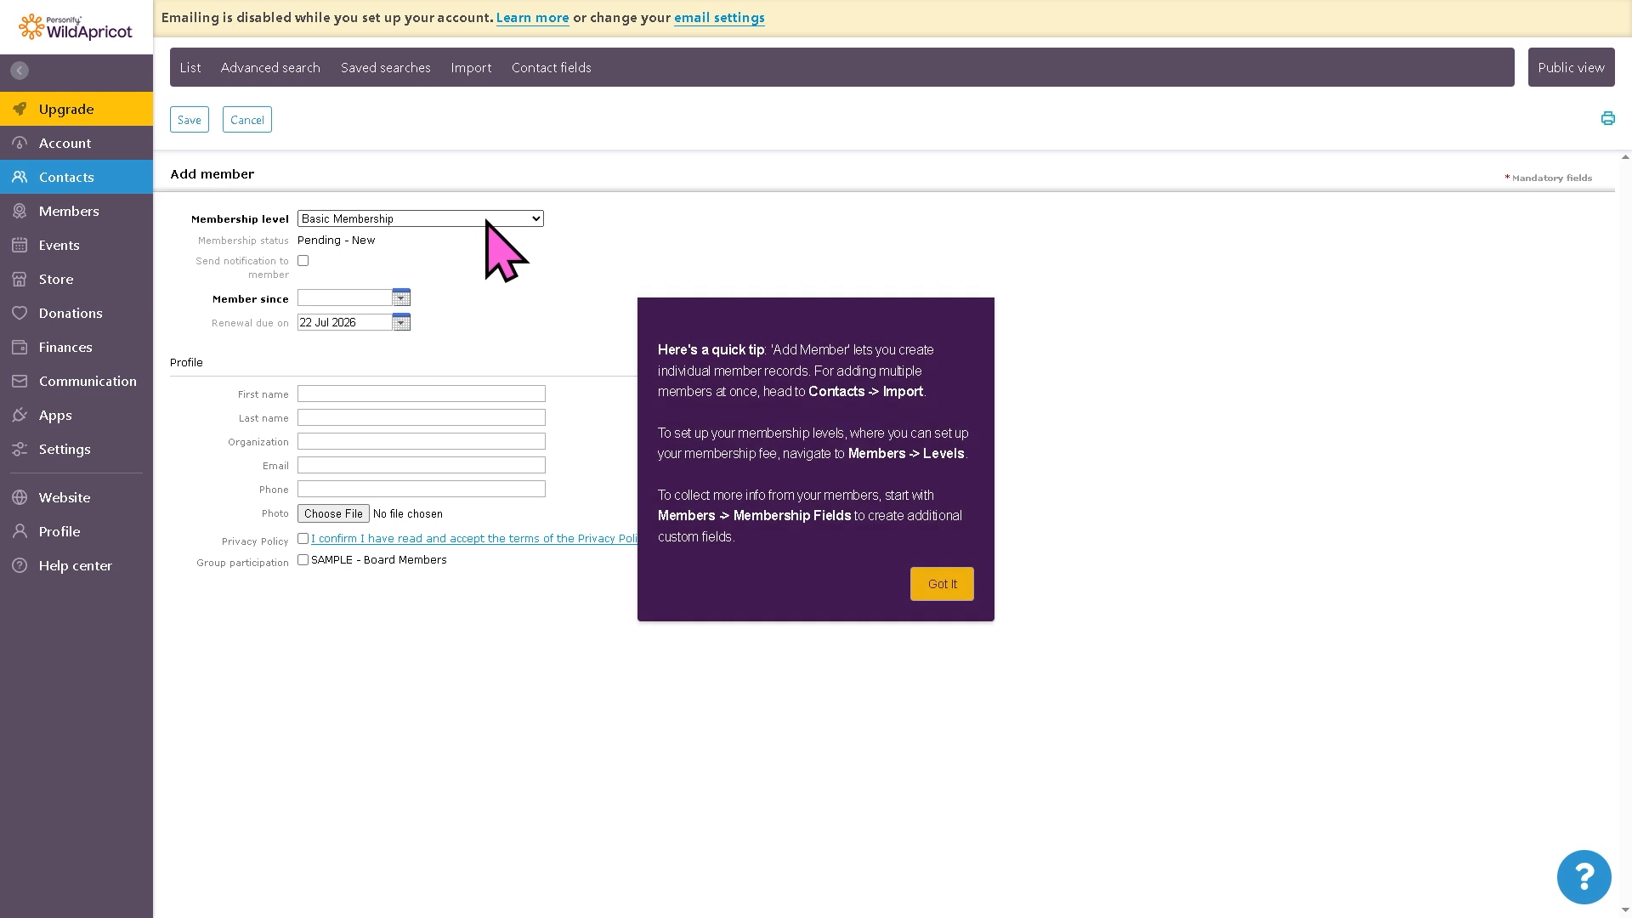
left_click(488, 220)
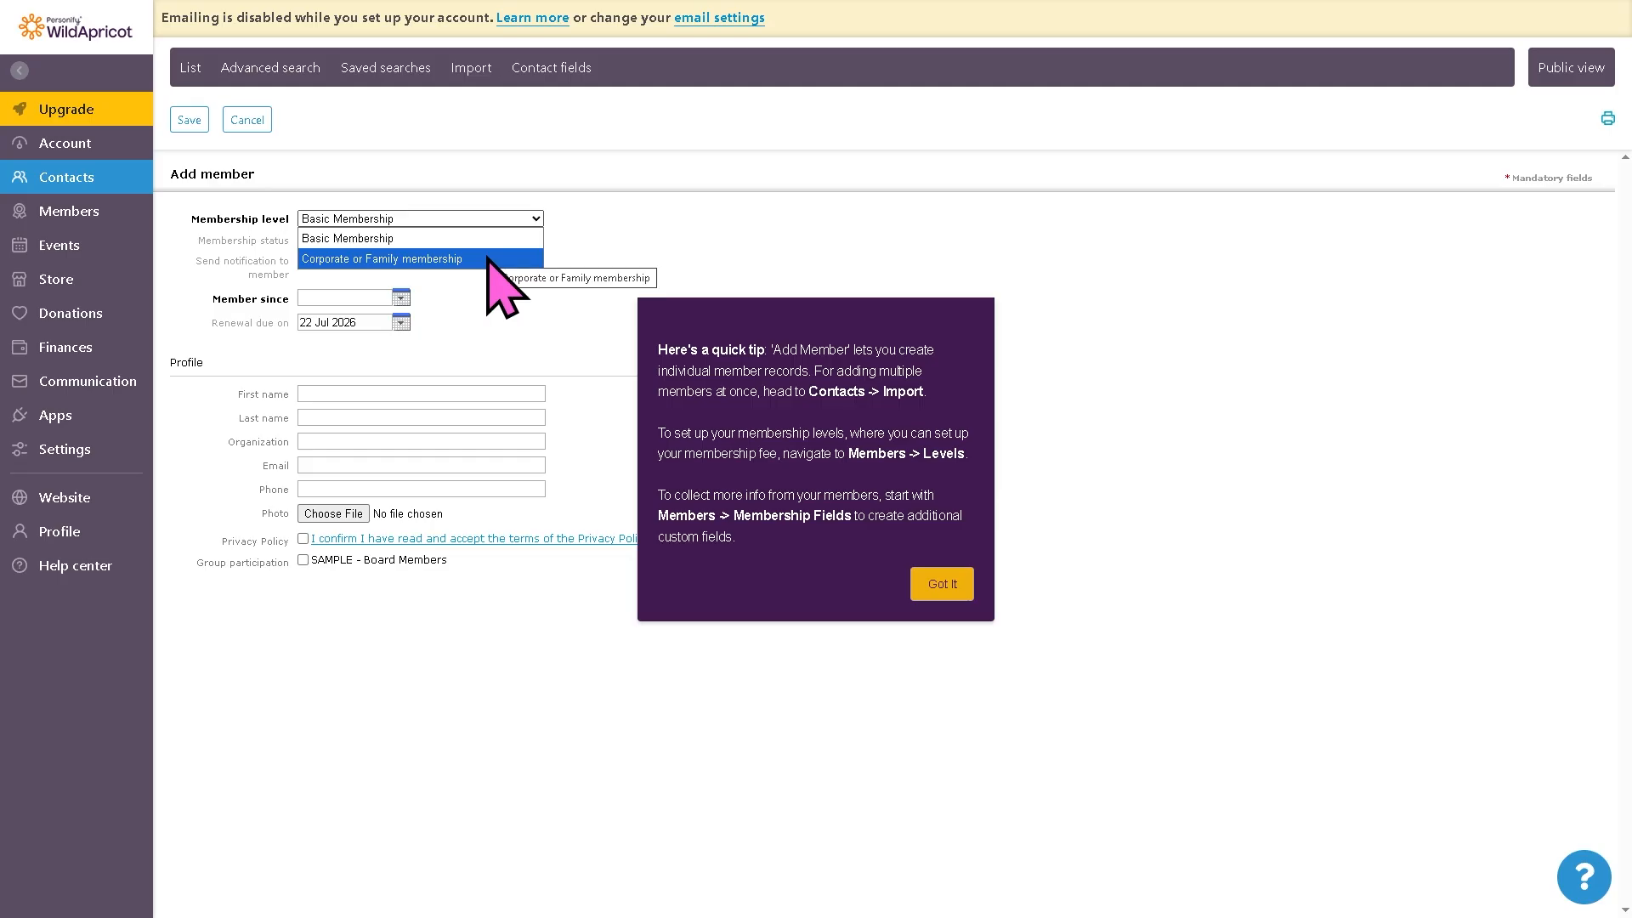
left_click(510, 312)
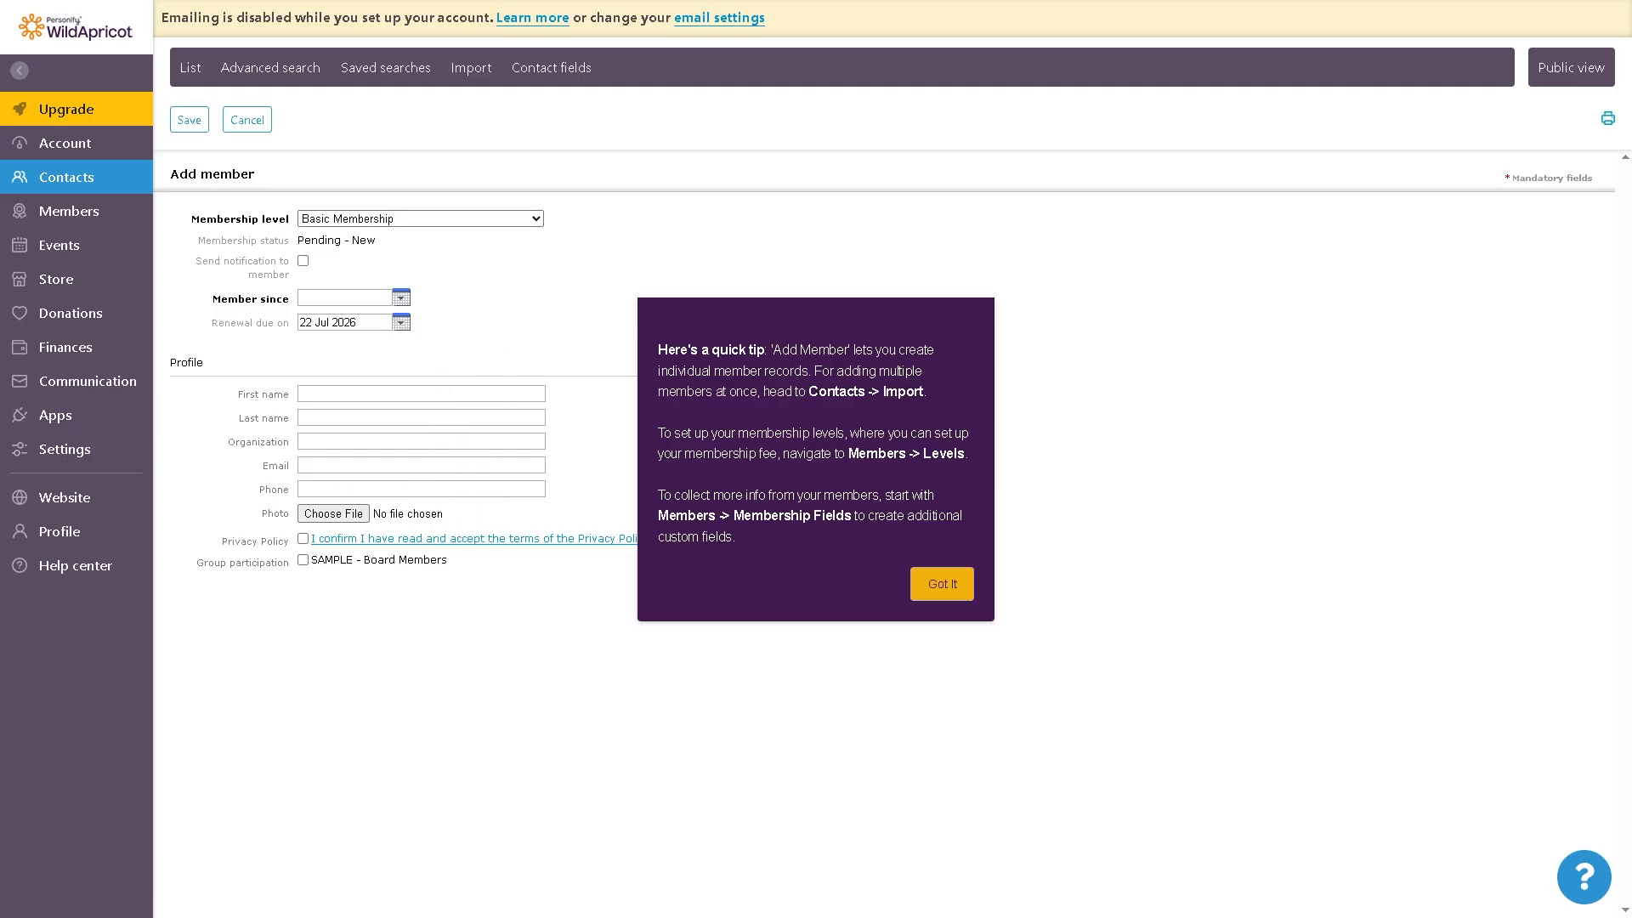
left_click(365, 391)
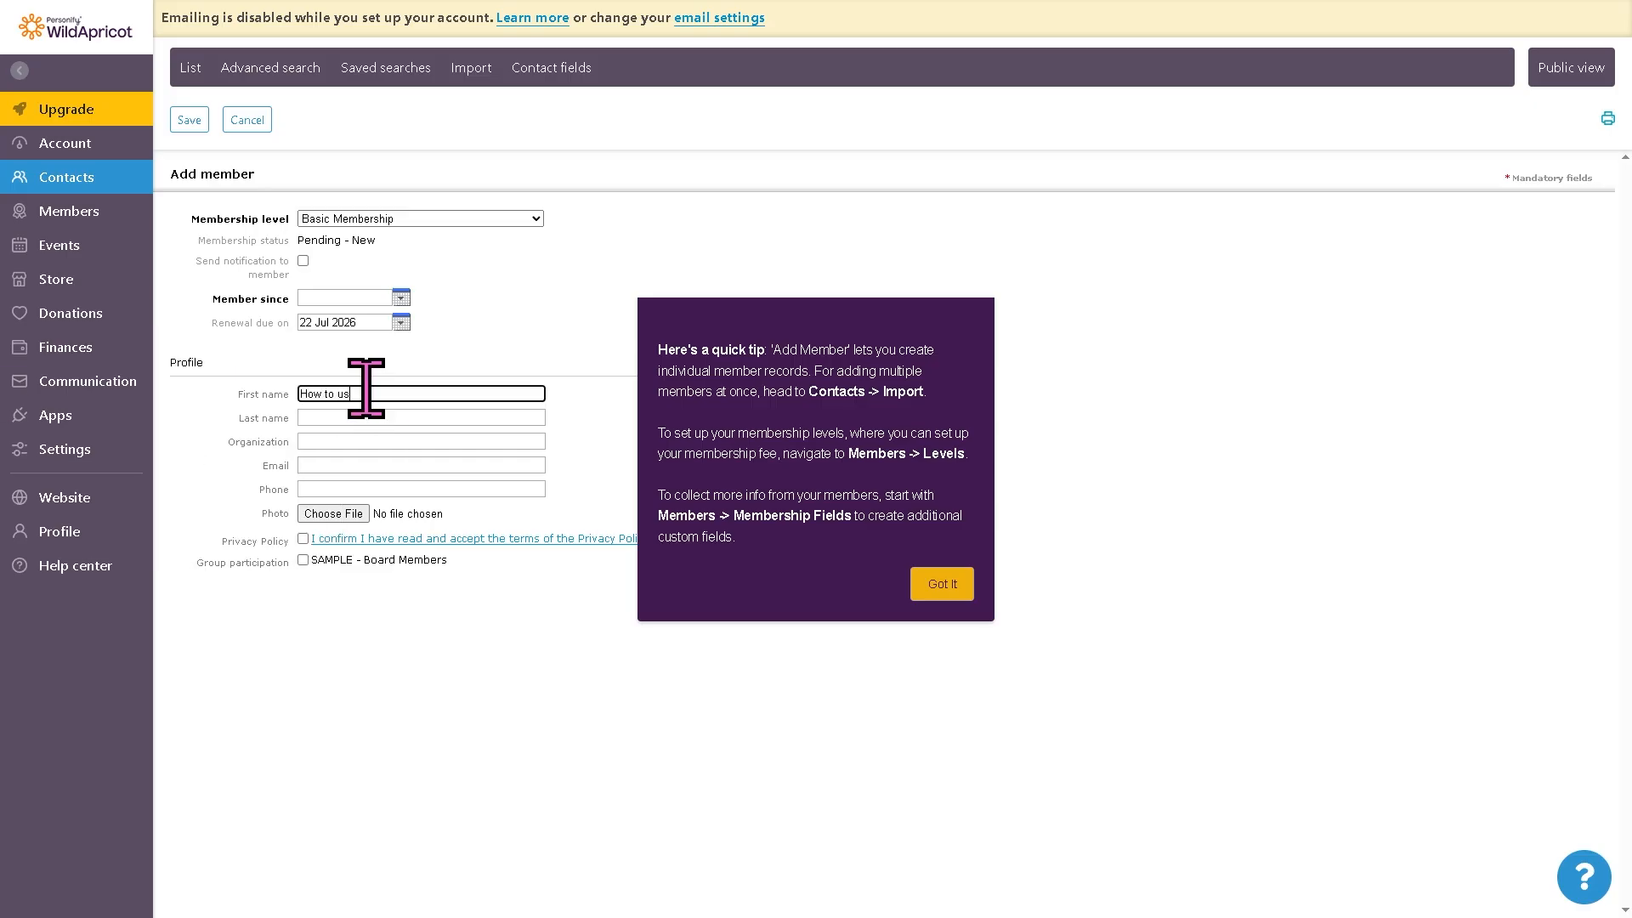
key("Tab")
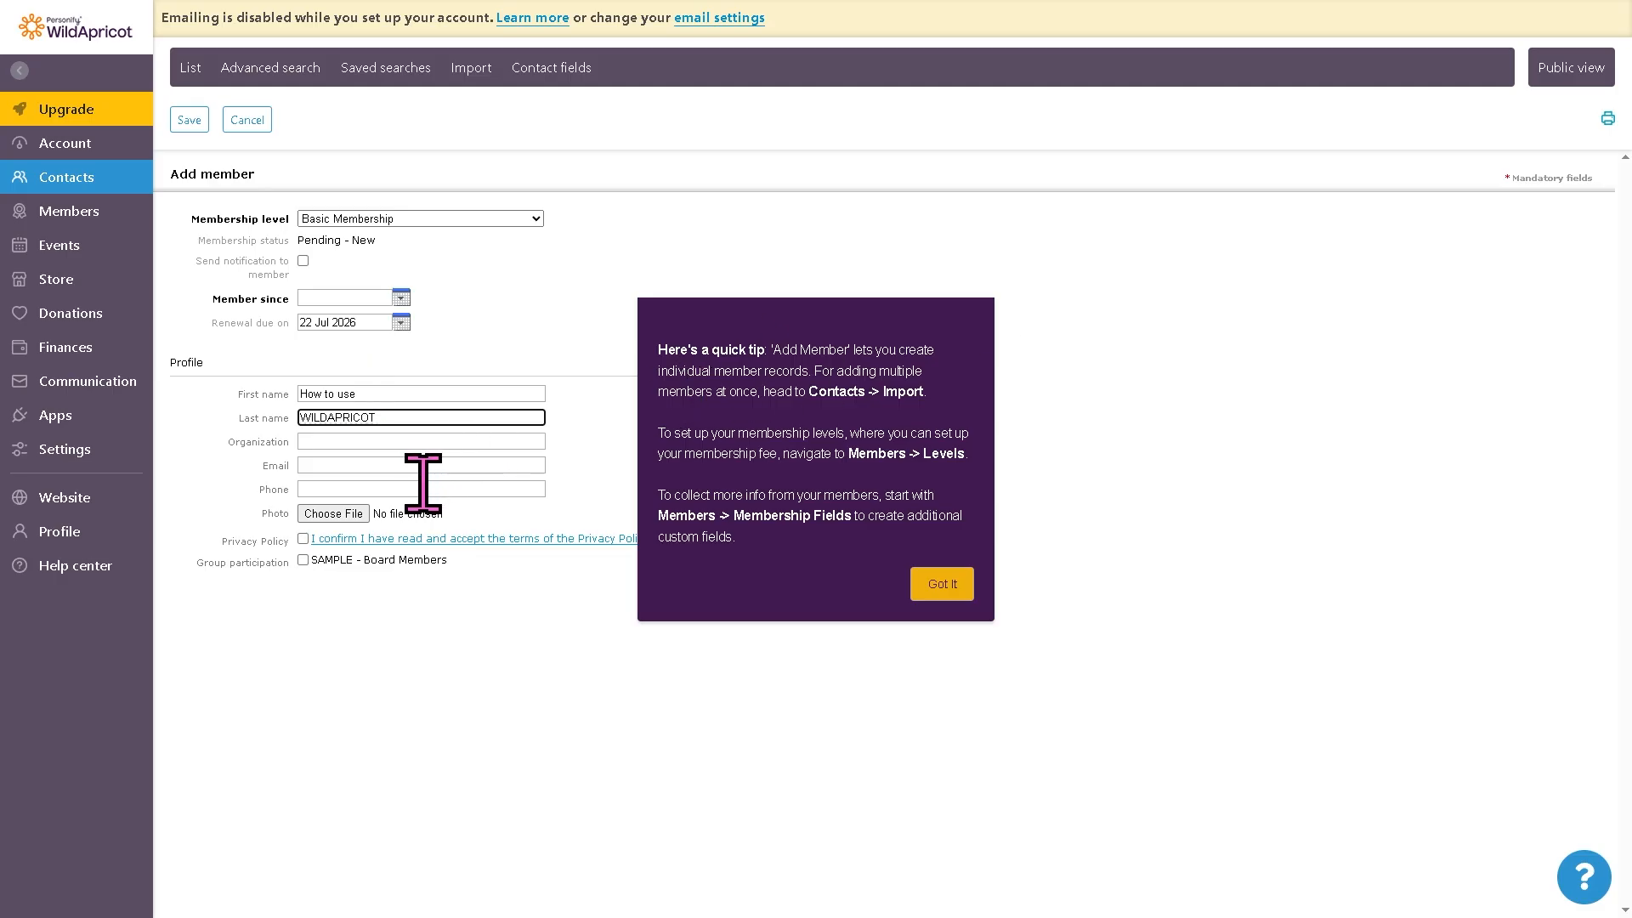
left_click(334, 513)
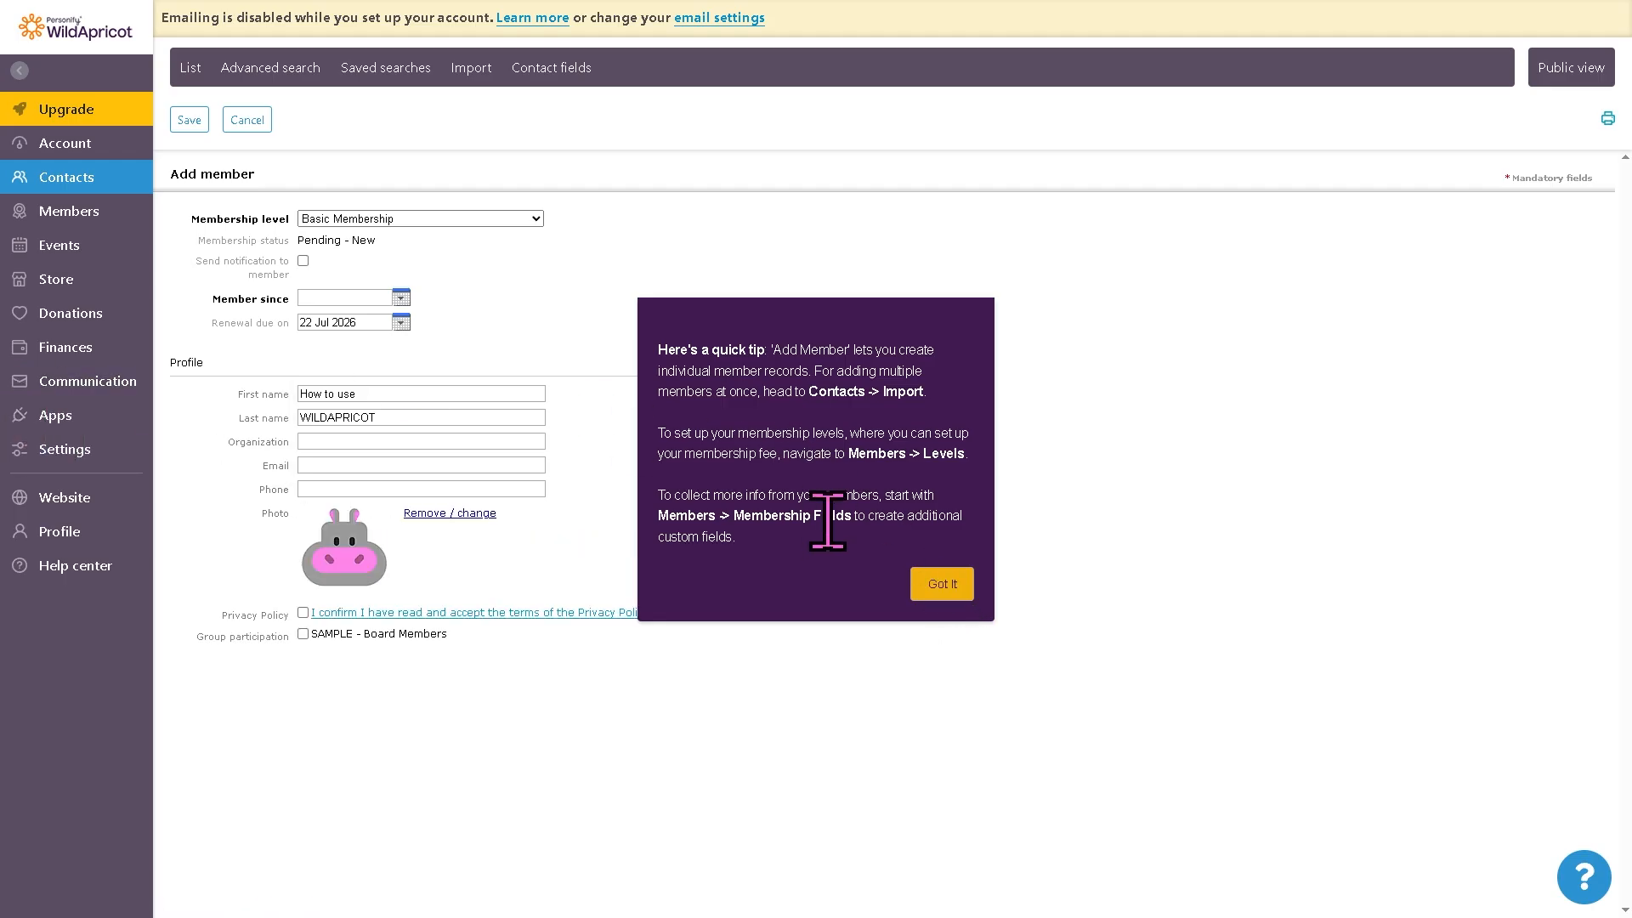
left_click(942, 584)
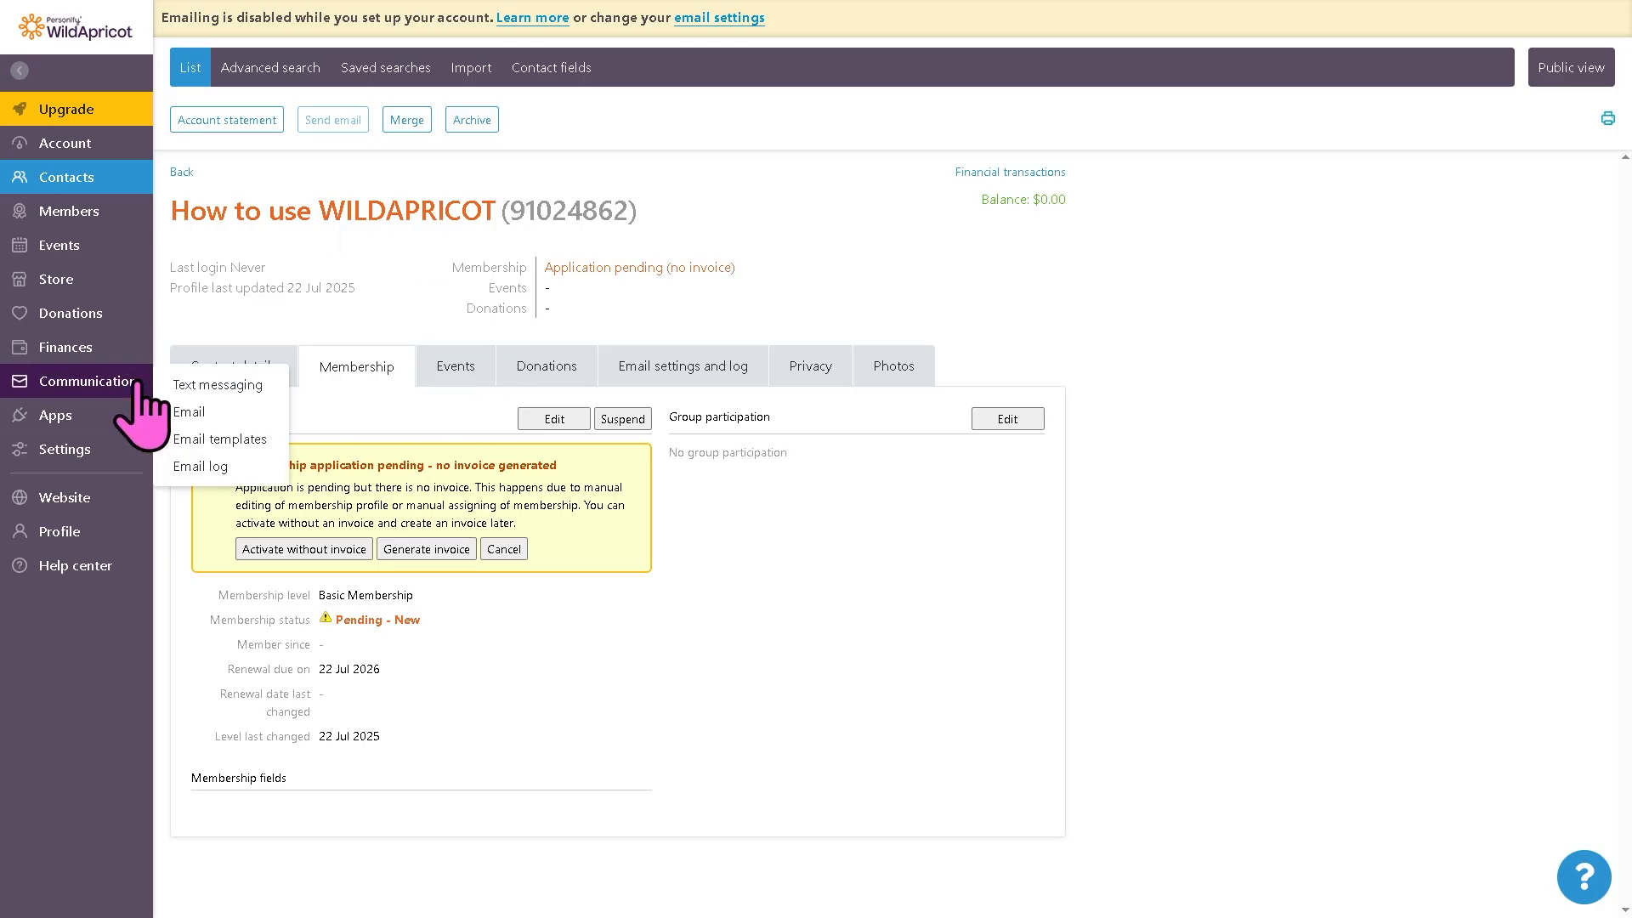
Step: Review the member list, then open the events list and dismiss its tip
left_click(64, 213)
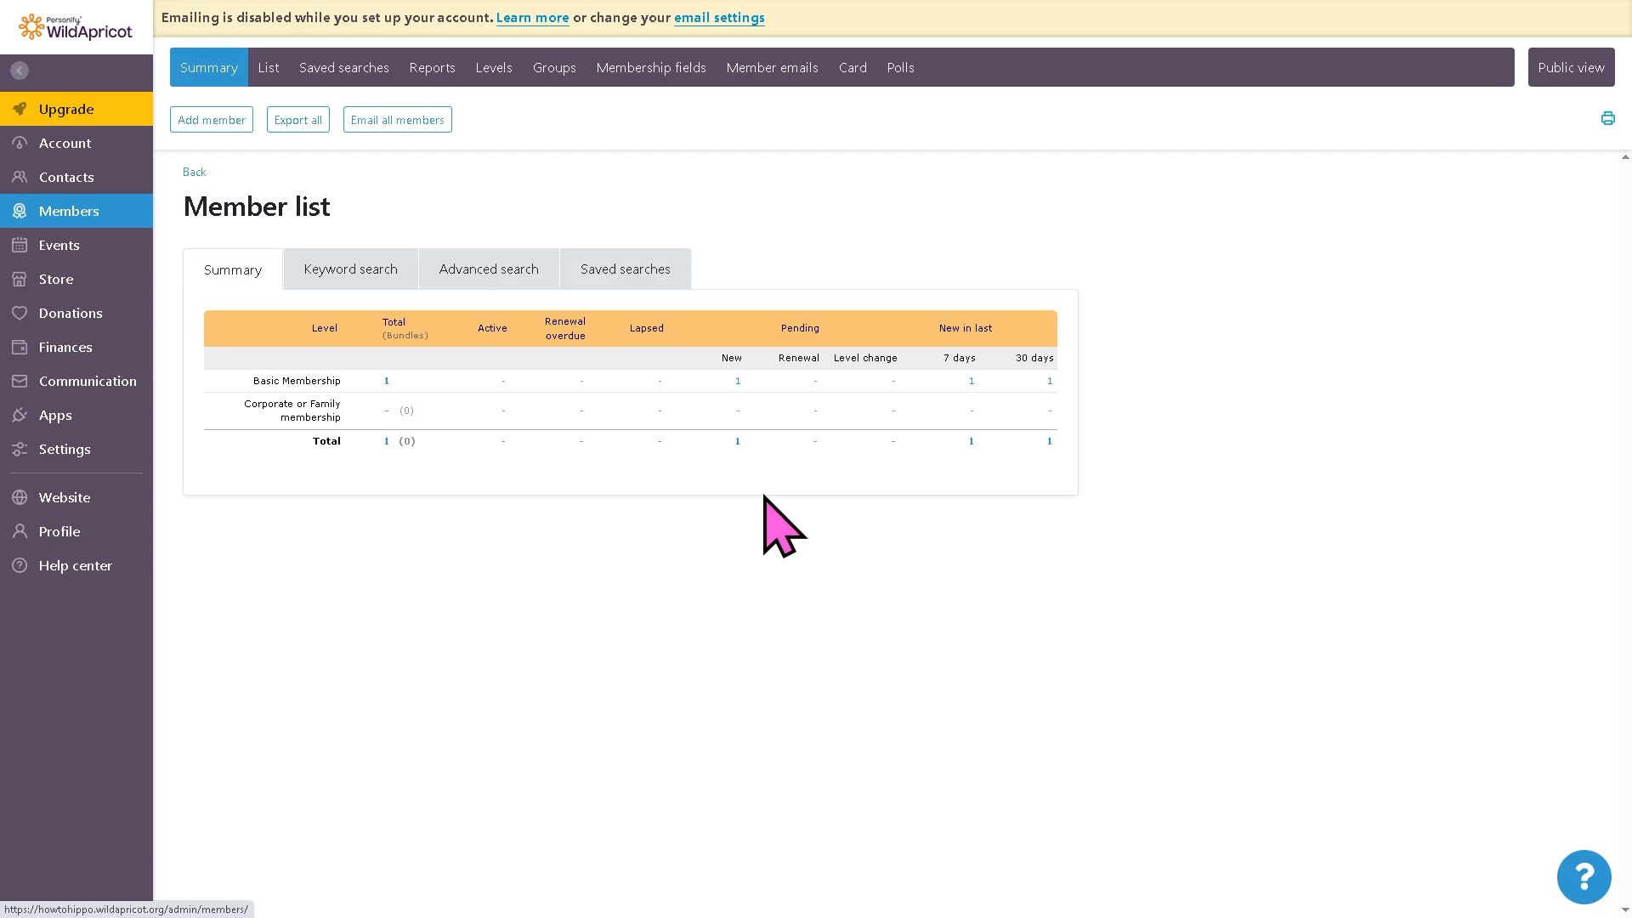
left_click(70, 246)
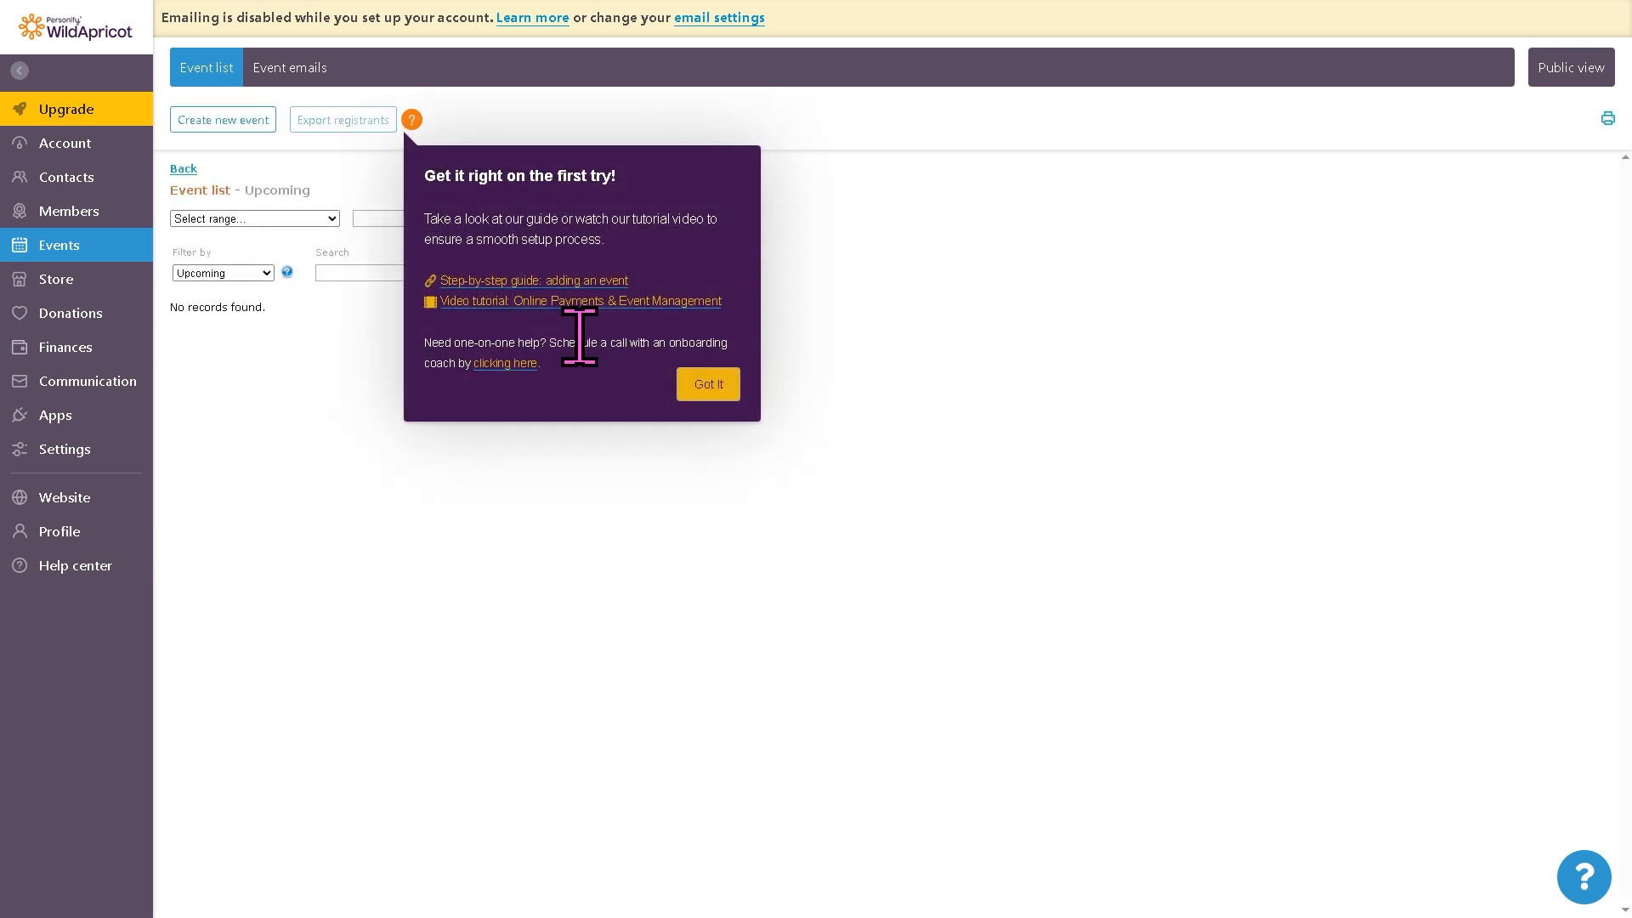
left_click(709, 384)
Step: Start a new simple event and title it How to use WILDAPRICOT
left_click(255, 124)
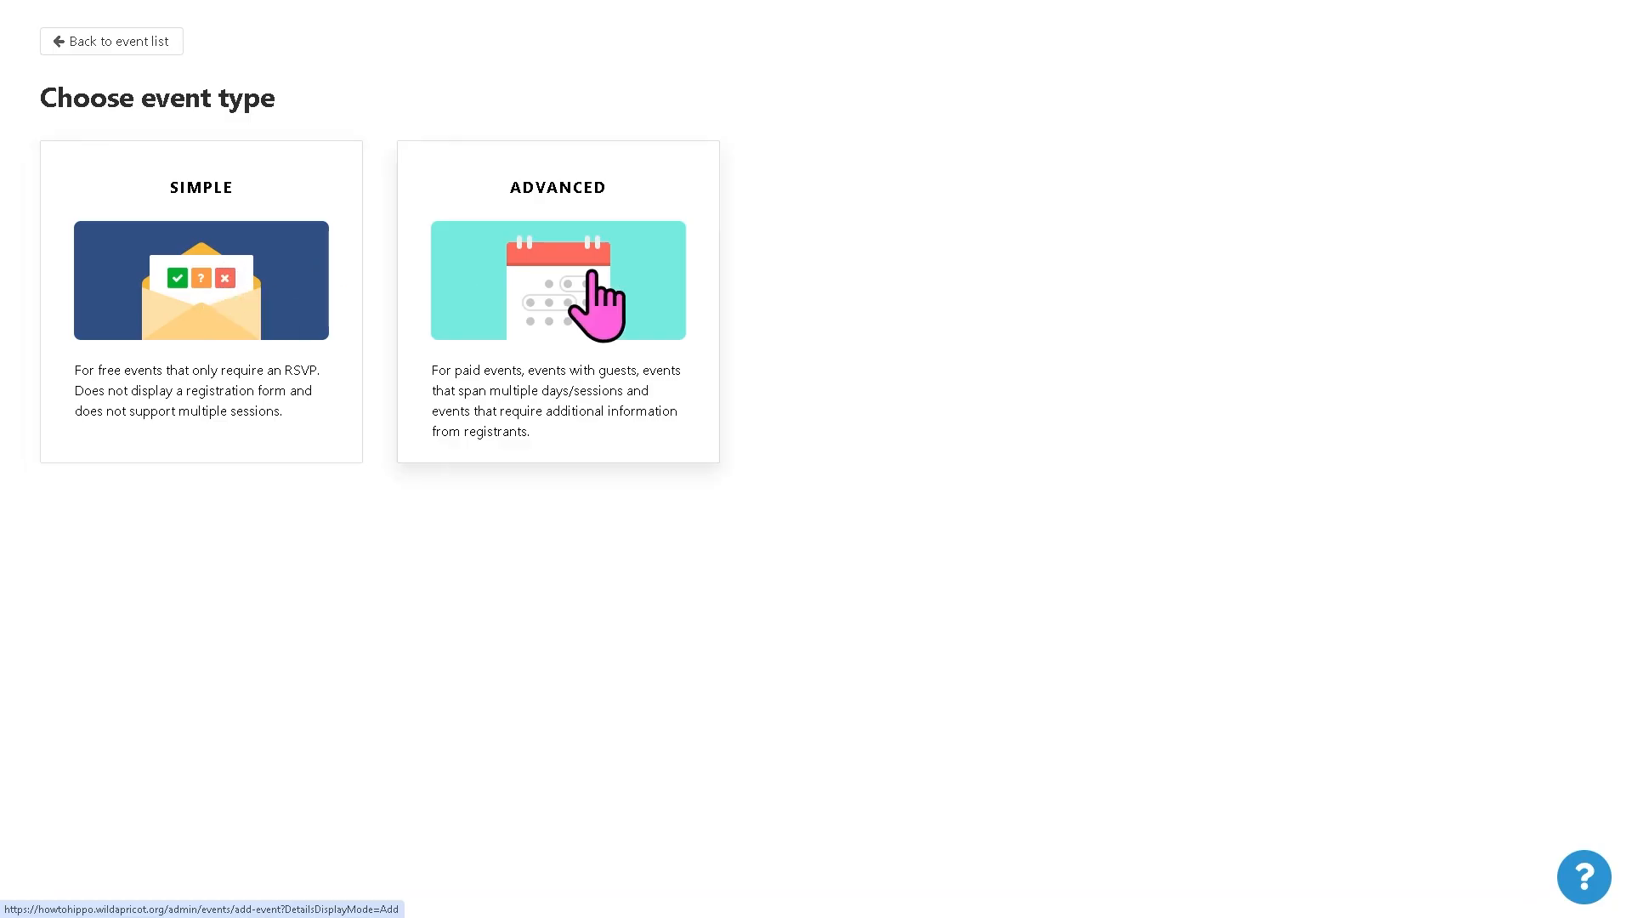
left_click(227, 270)
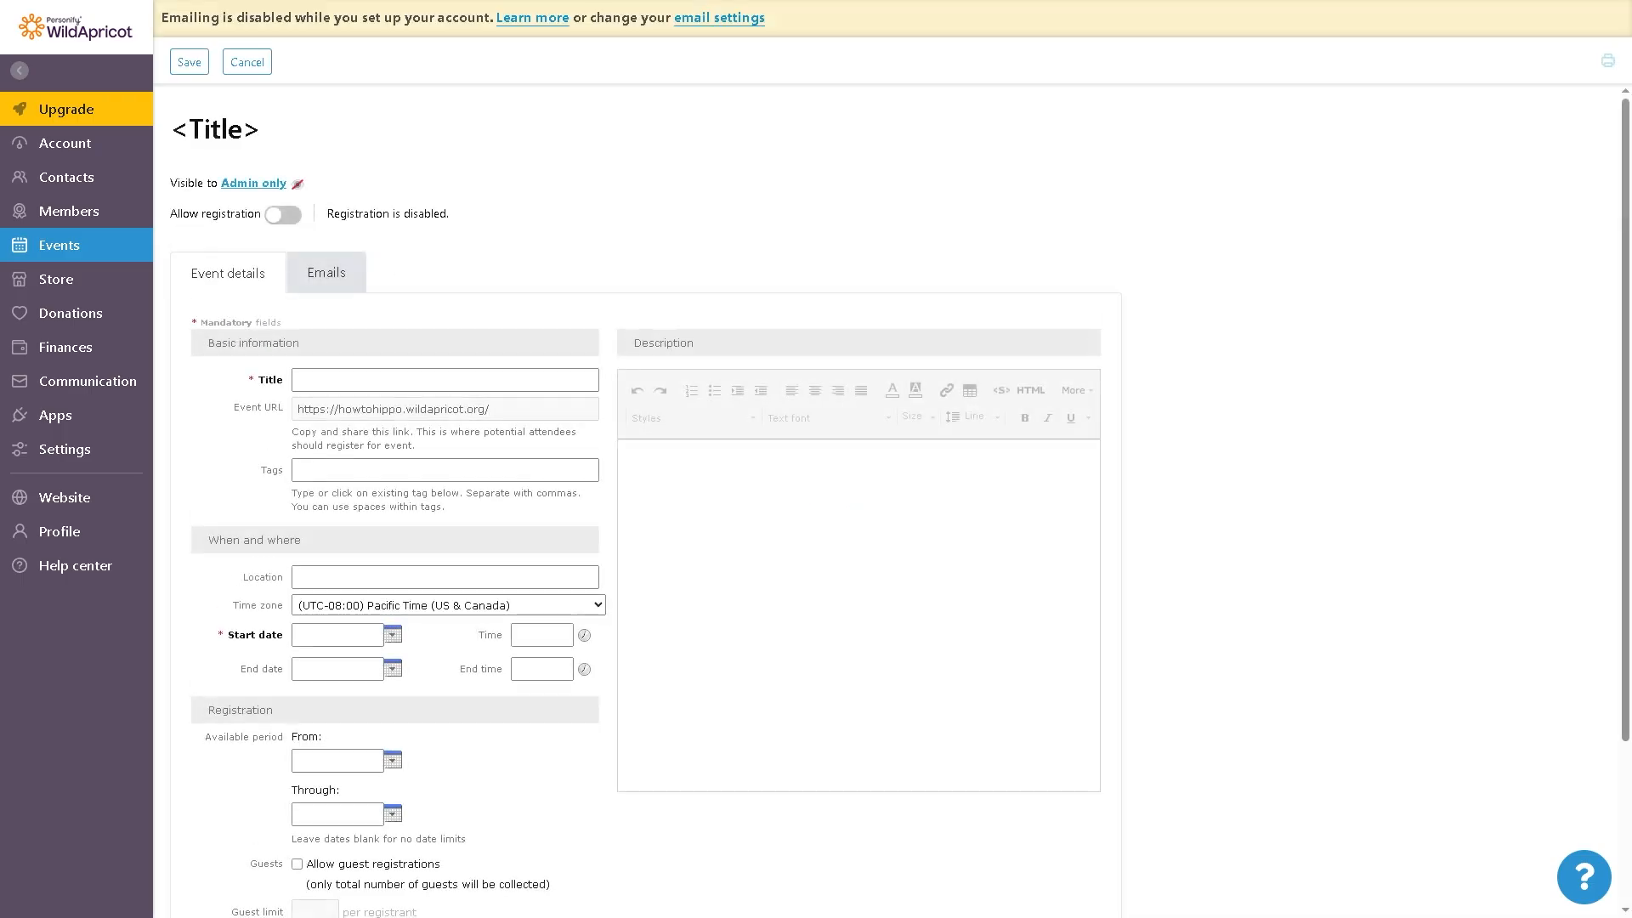
left_click(423, 374)
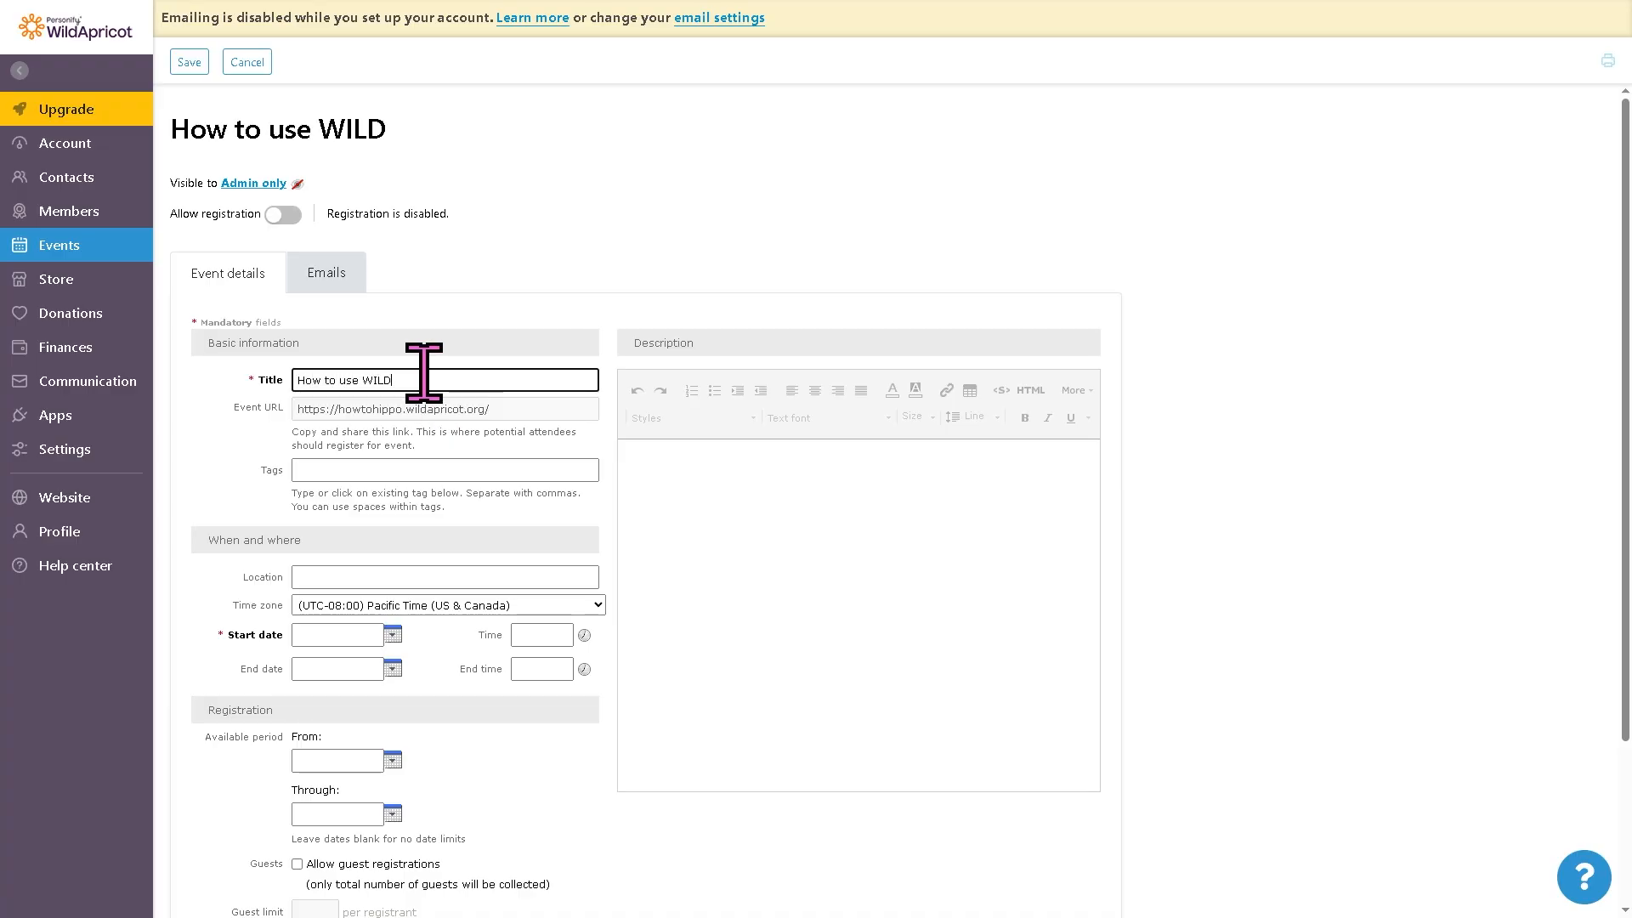
Step: Copy the event title into the description
key("ctrl+a")
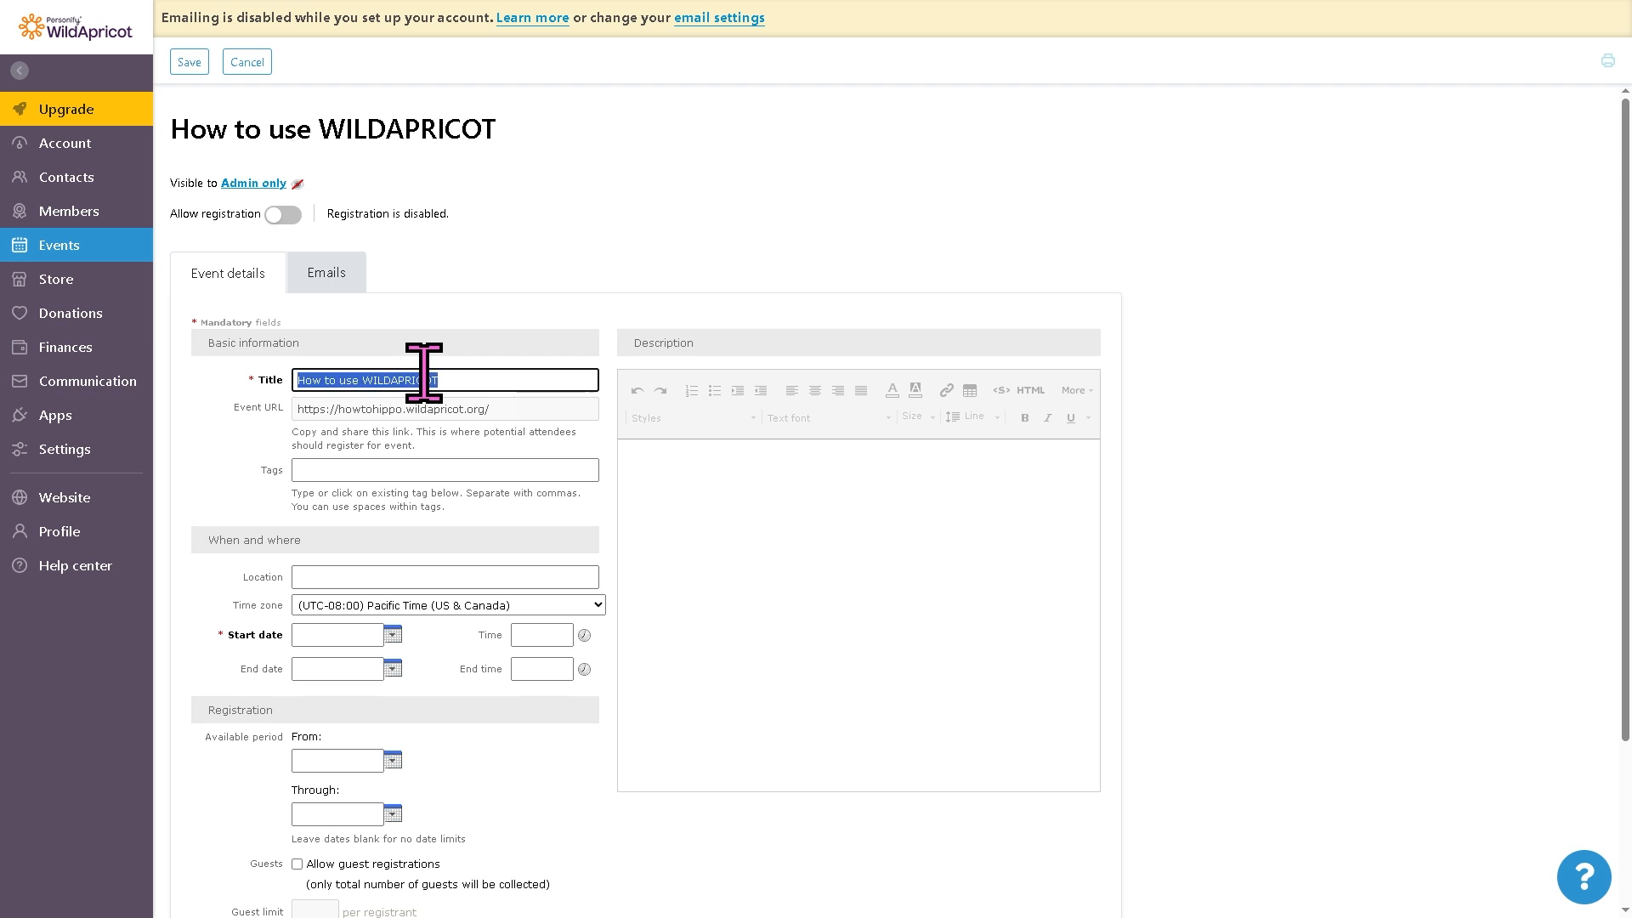
key("ctrl+c")
left_click(759, 532)
key("ctrl+v")
Step: Make the description text bold, underlined and dark red
key("ctrl+a")
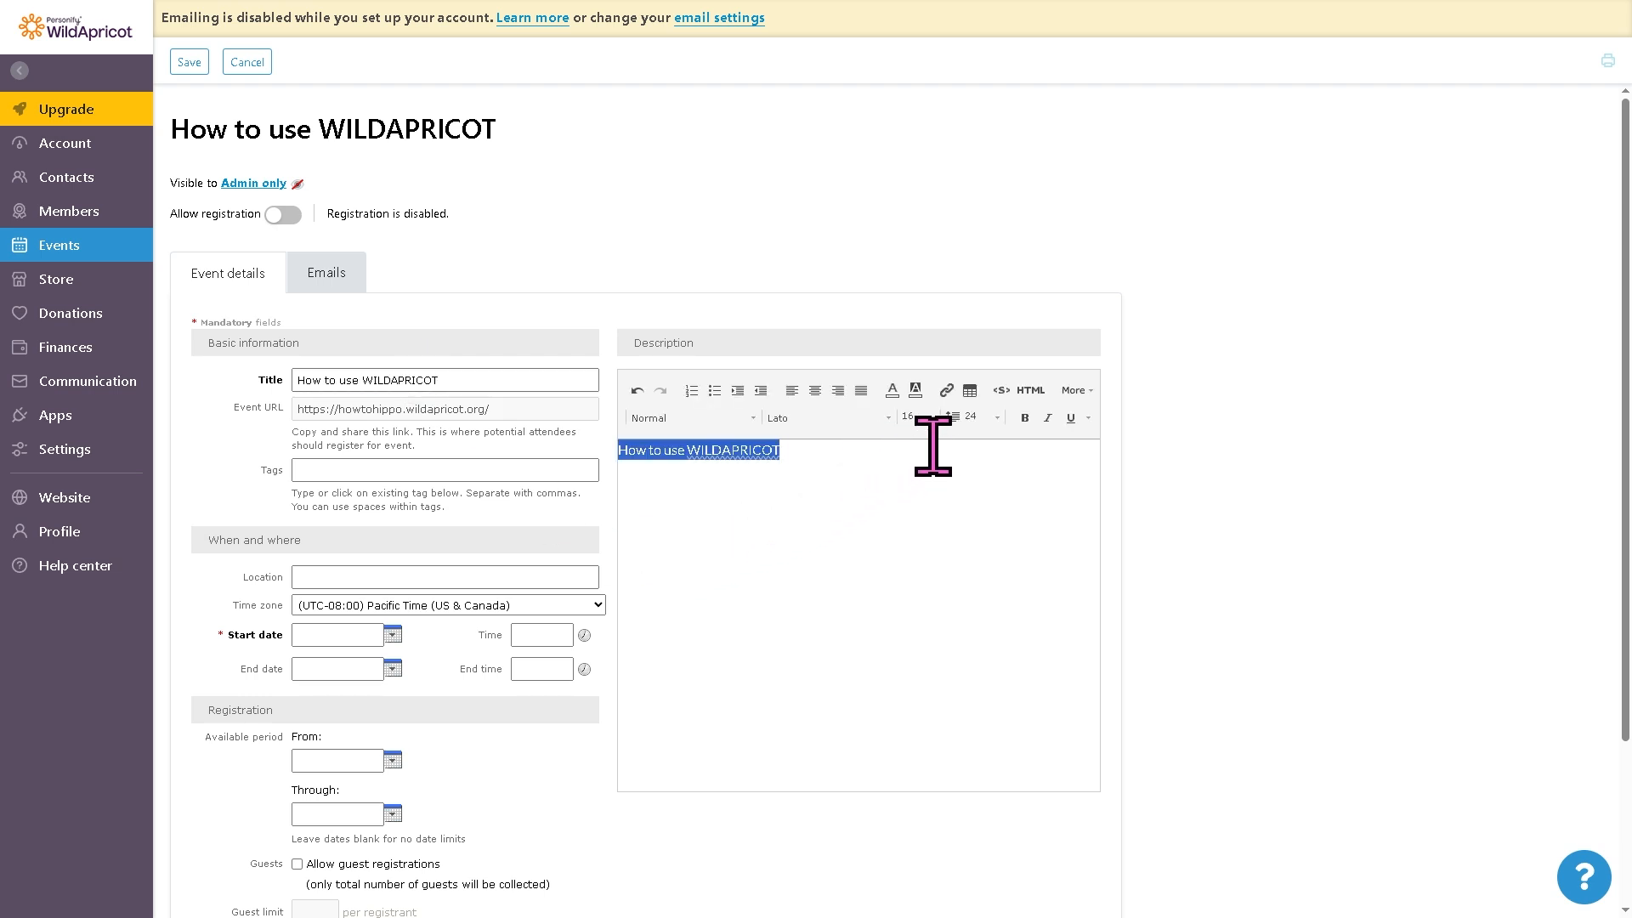
left_click(1025, 418)
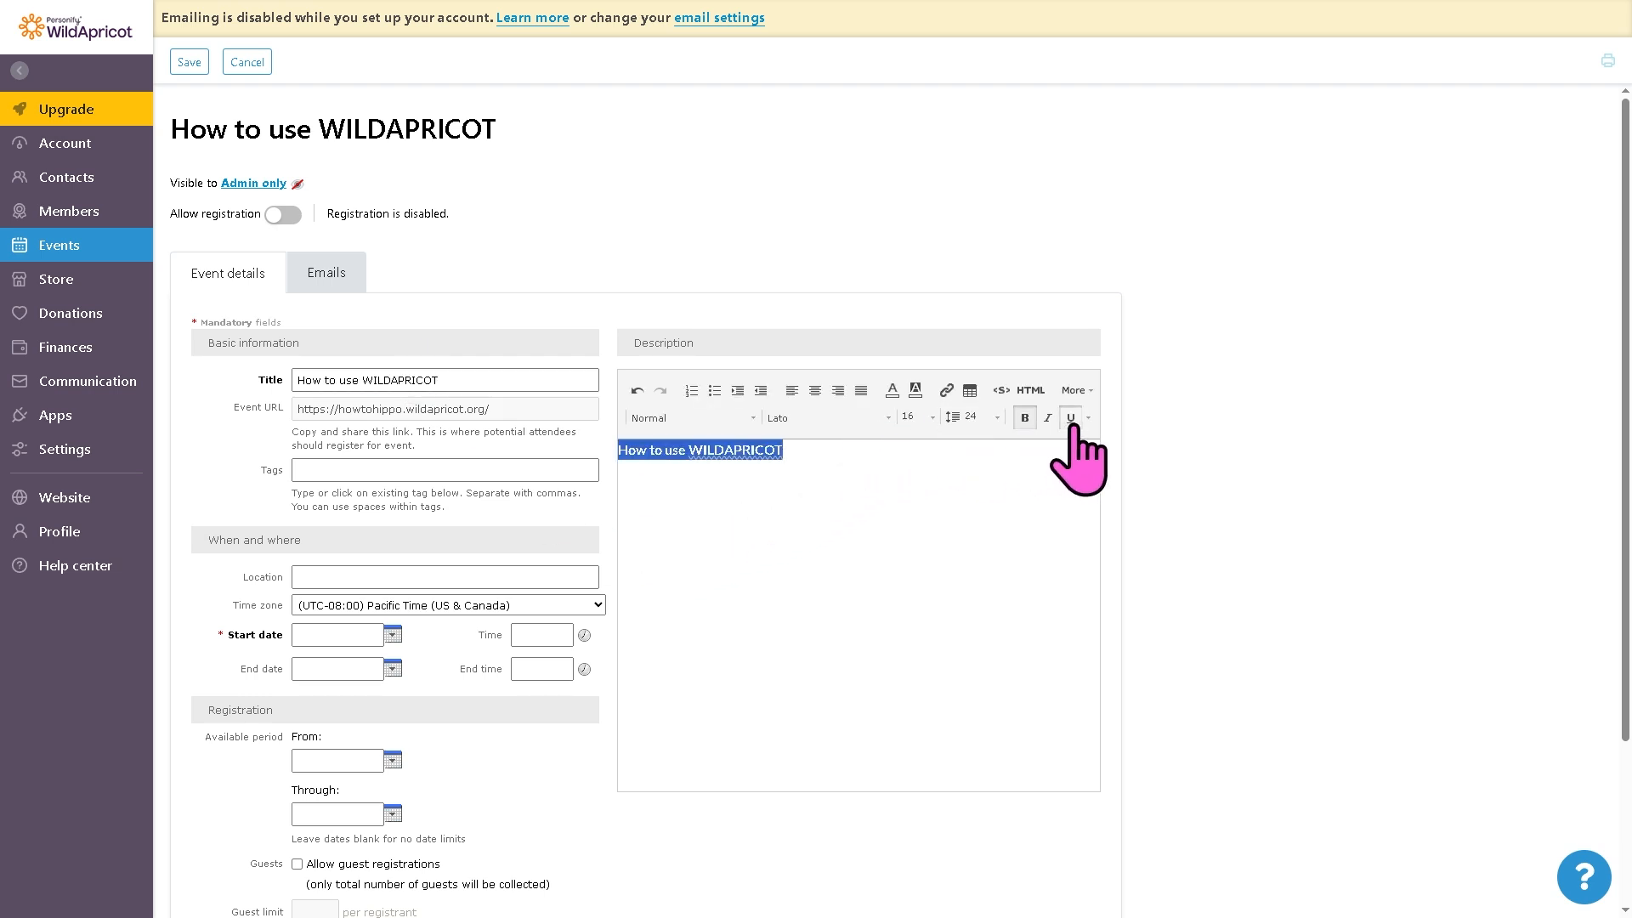
left_click(1065, 425)
left_click(892, 392)
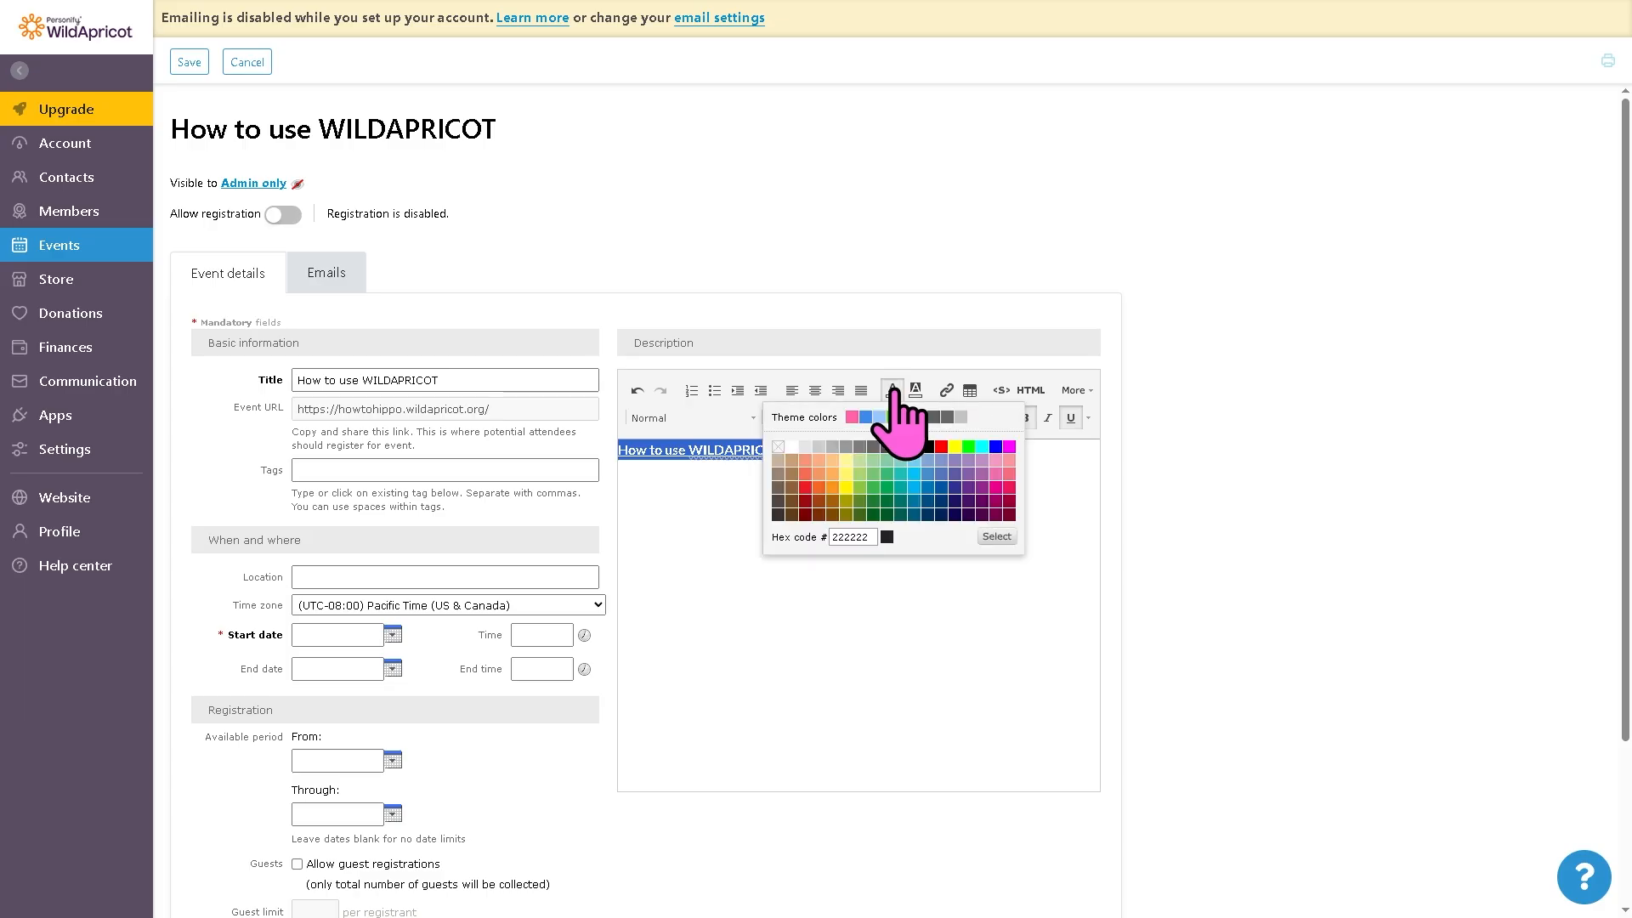
left_click(798, 479)
left_click(765, 515)
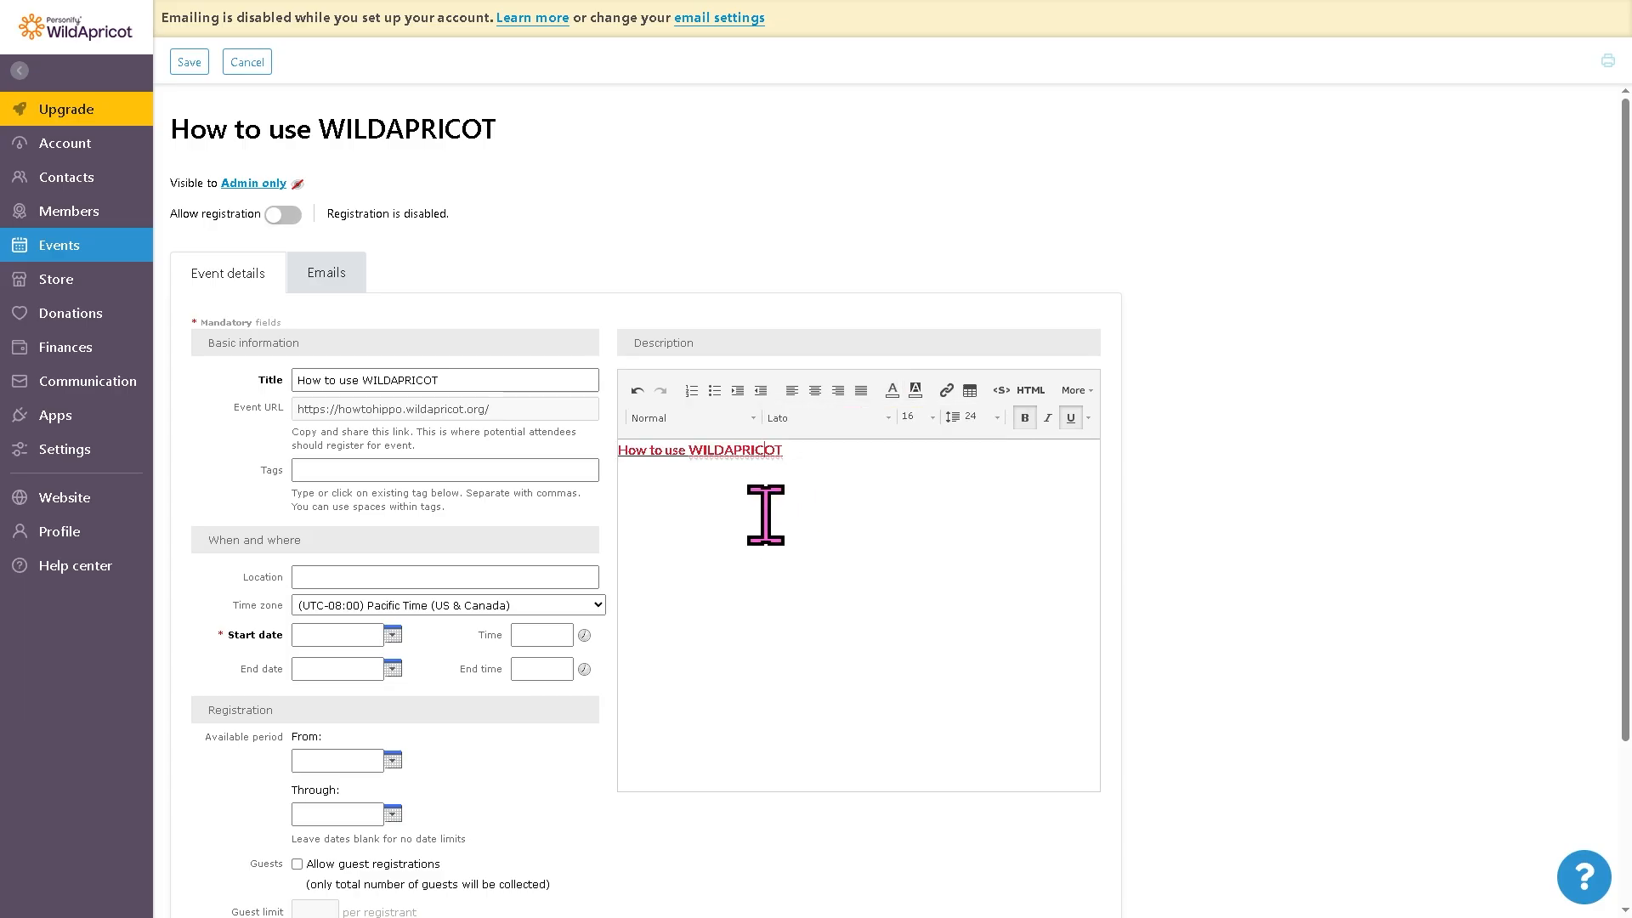
Step: Paste the event title into the tags field
left_click(438, 474)
key("ctrl+v")
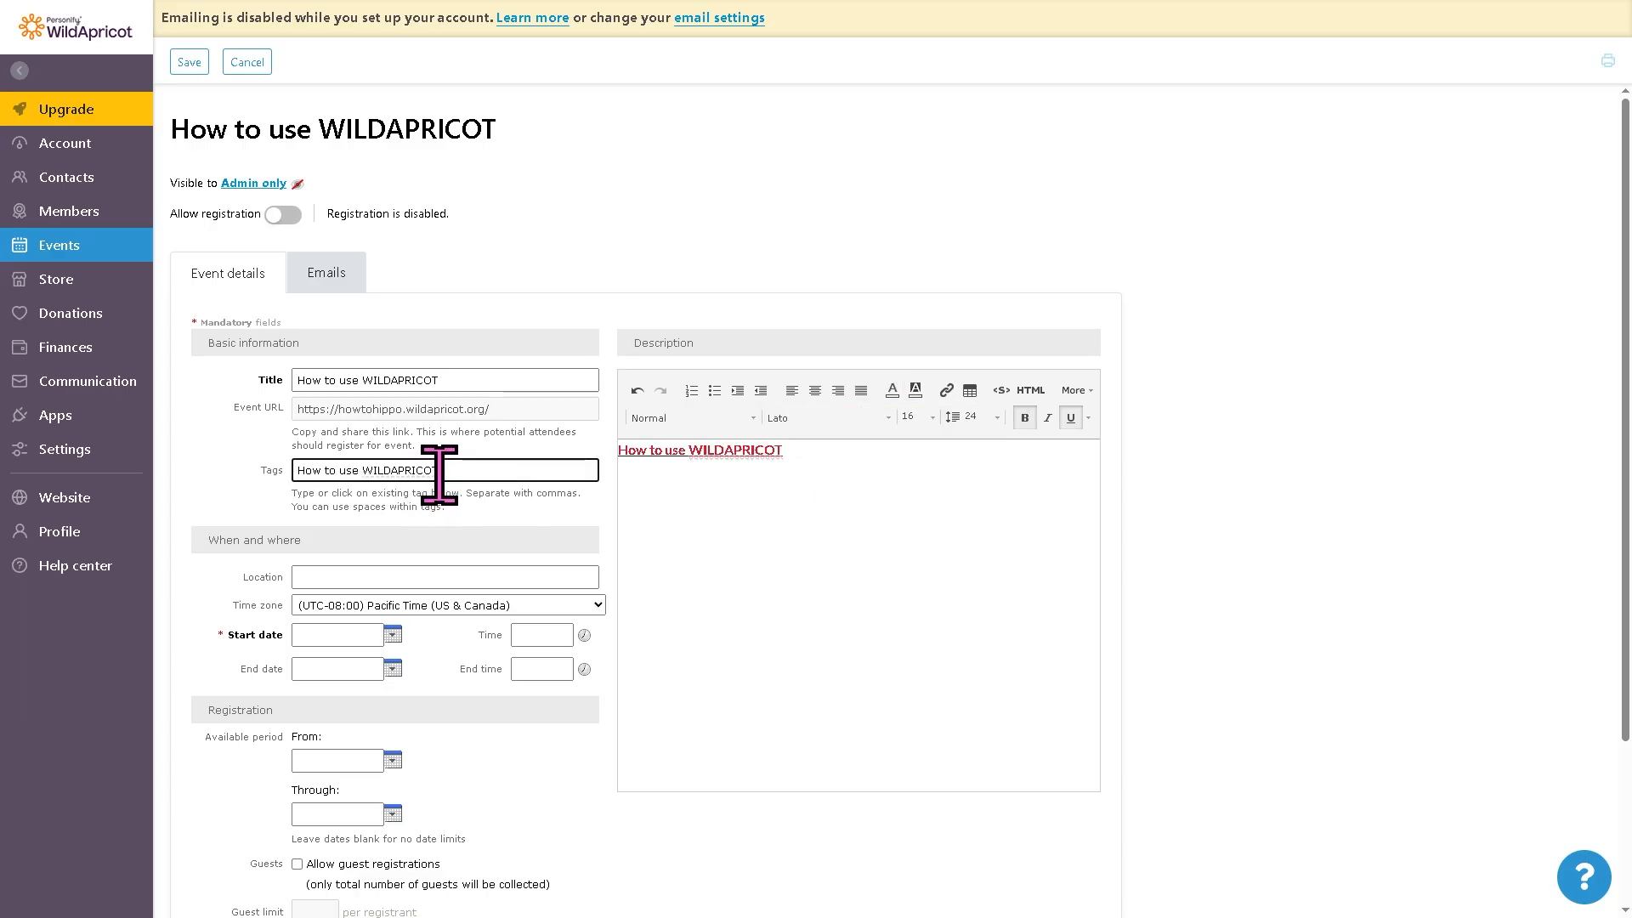
Step: Set the event start date to 30 Jul 2025 and save the event
scroll(649, 554, "down", 1)
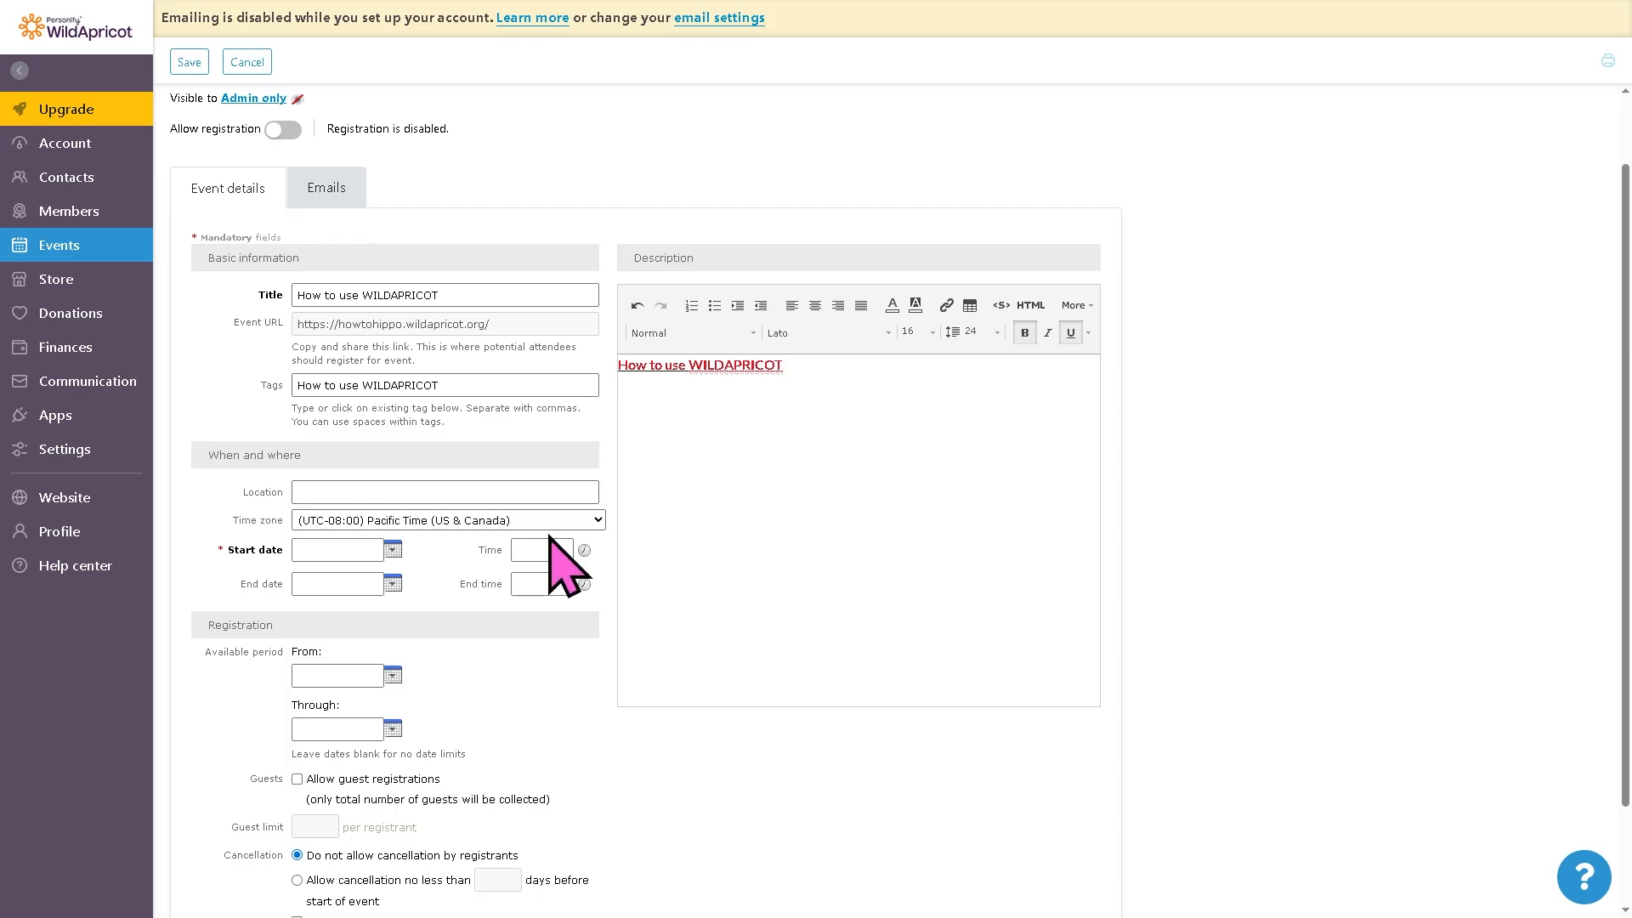
scroll(557, 552, "down", 2)
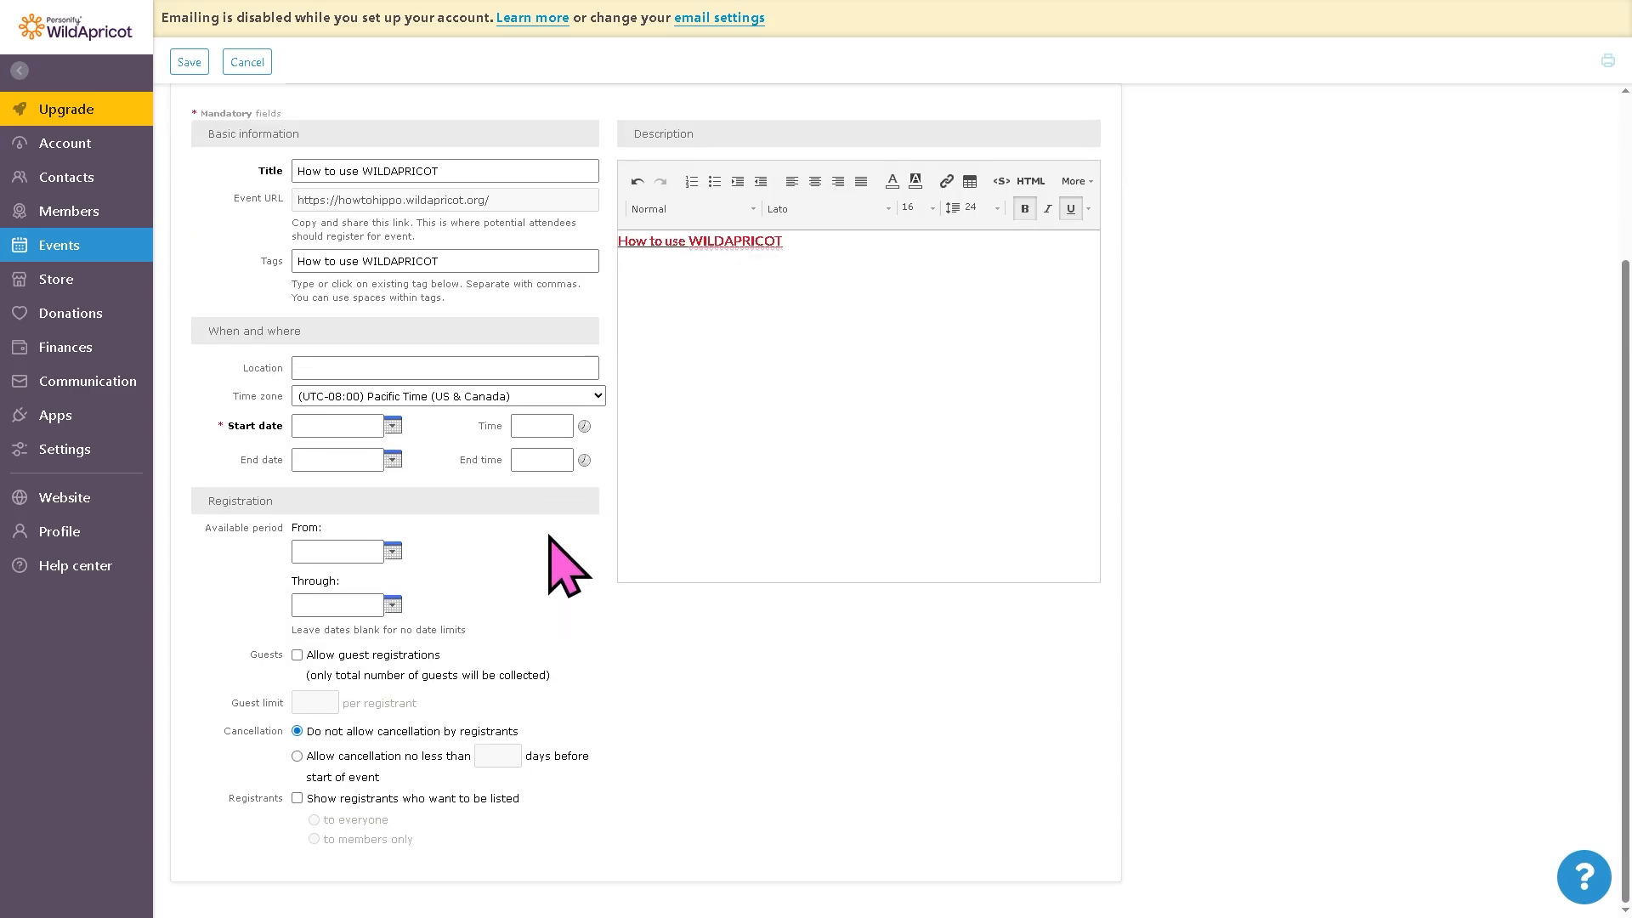
left_click(392, 425)
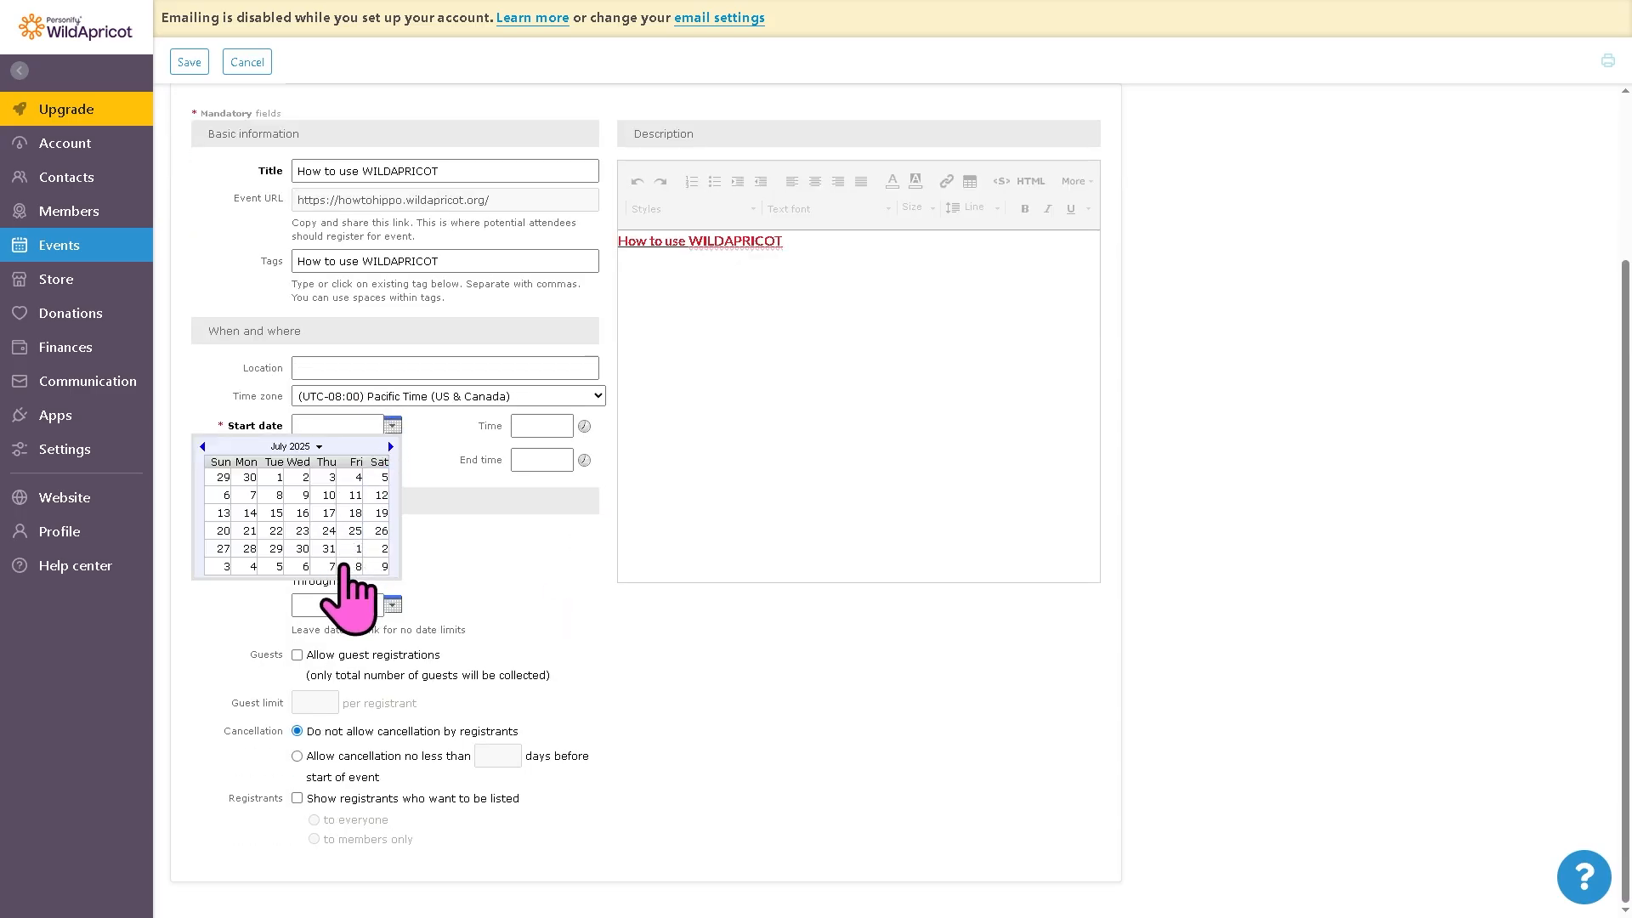
left_click(302, 548)
left_click(711, 521)
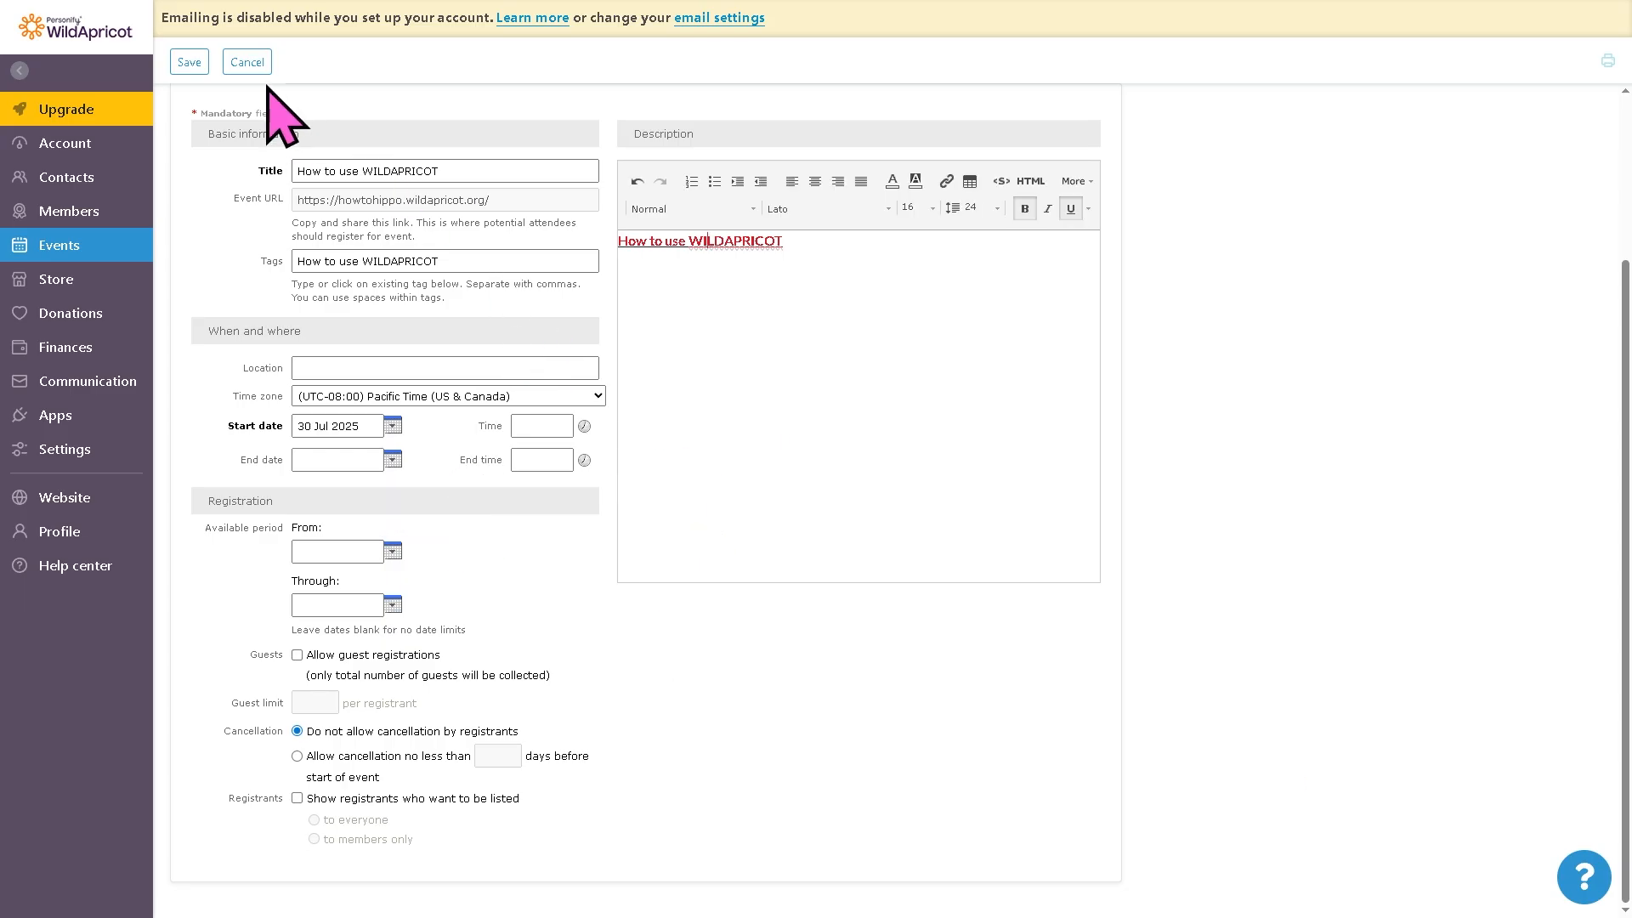
left_click(187, 62)
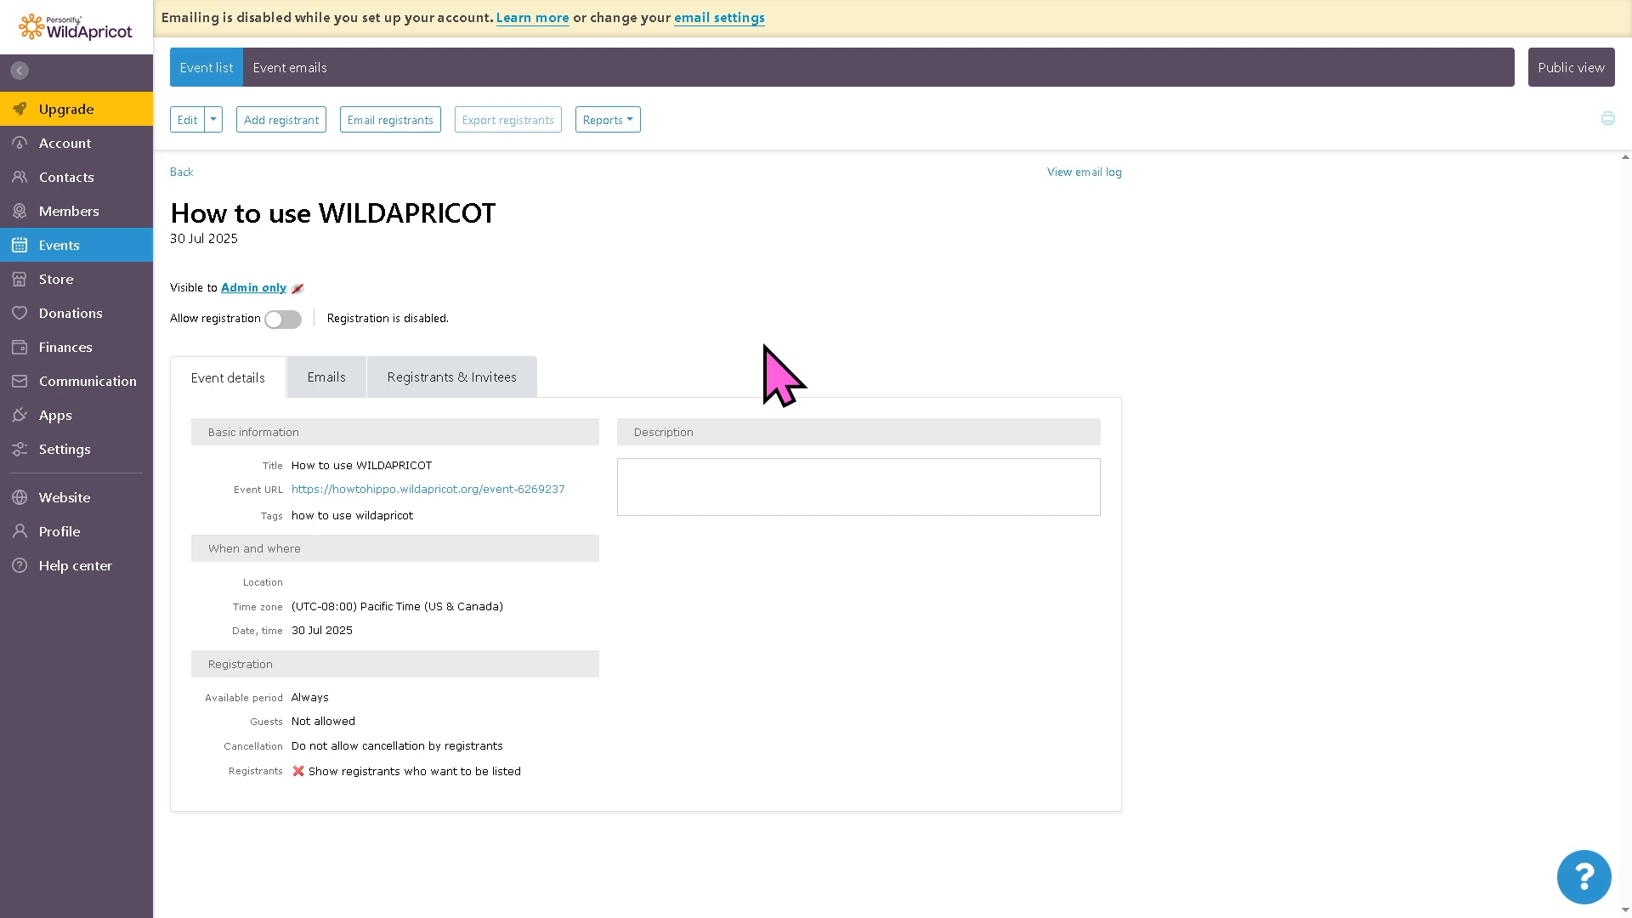
Step: Register the existing contact How to use WILDAPRICOT for the event and save the registration
left_click(281, 120)
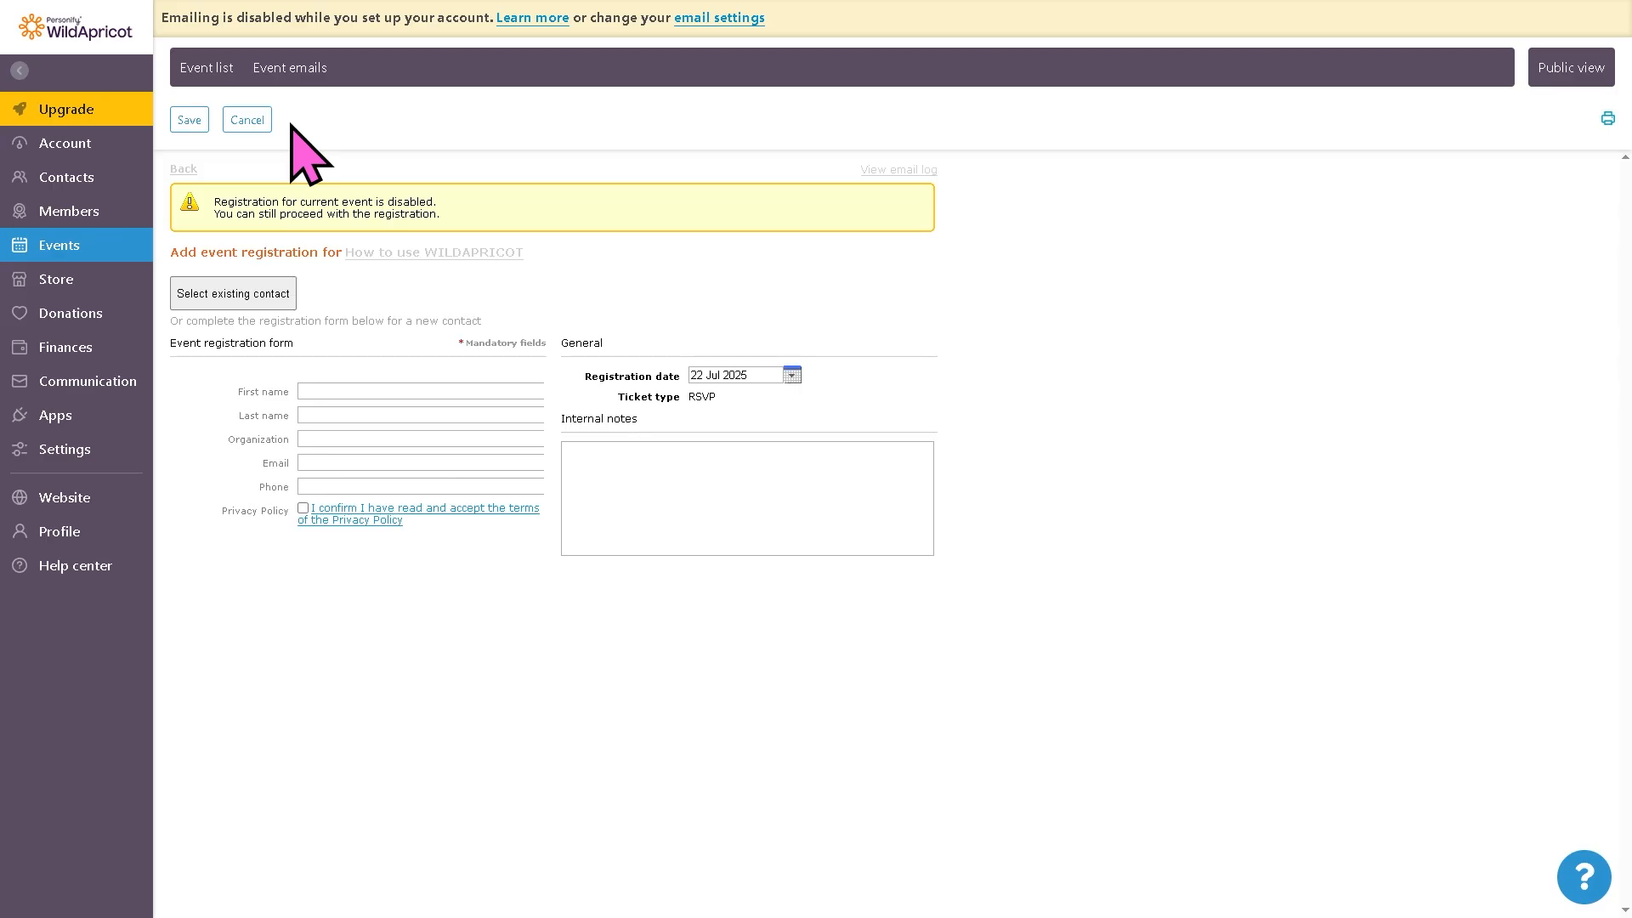
left_click(261, 293)
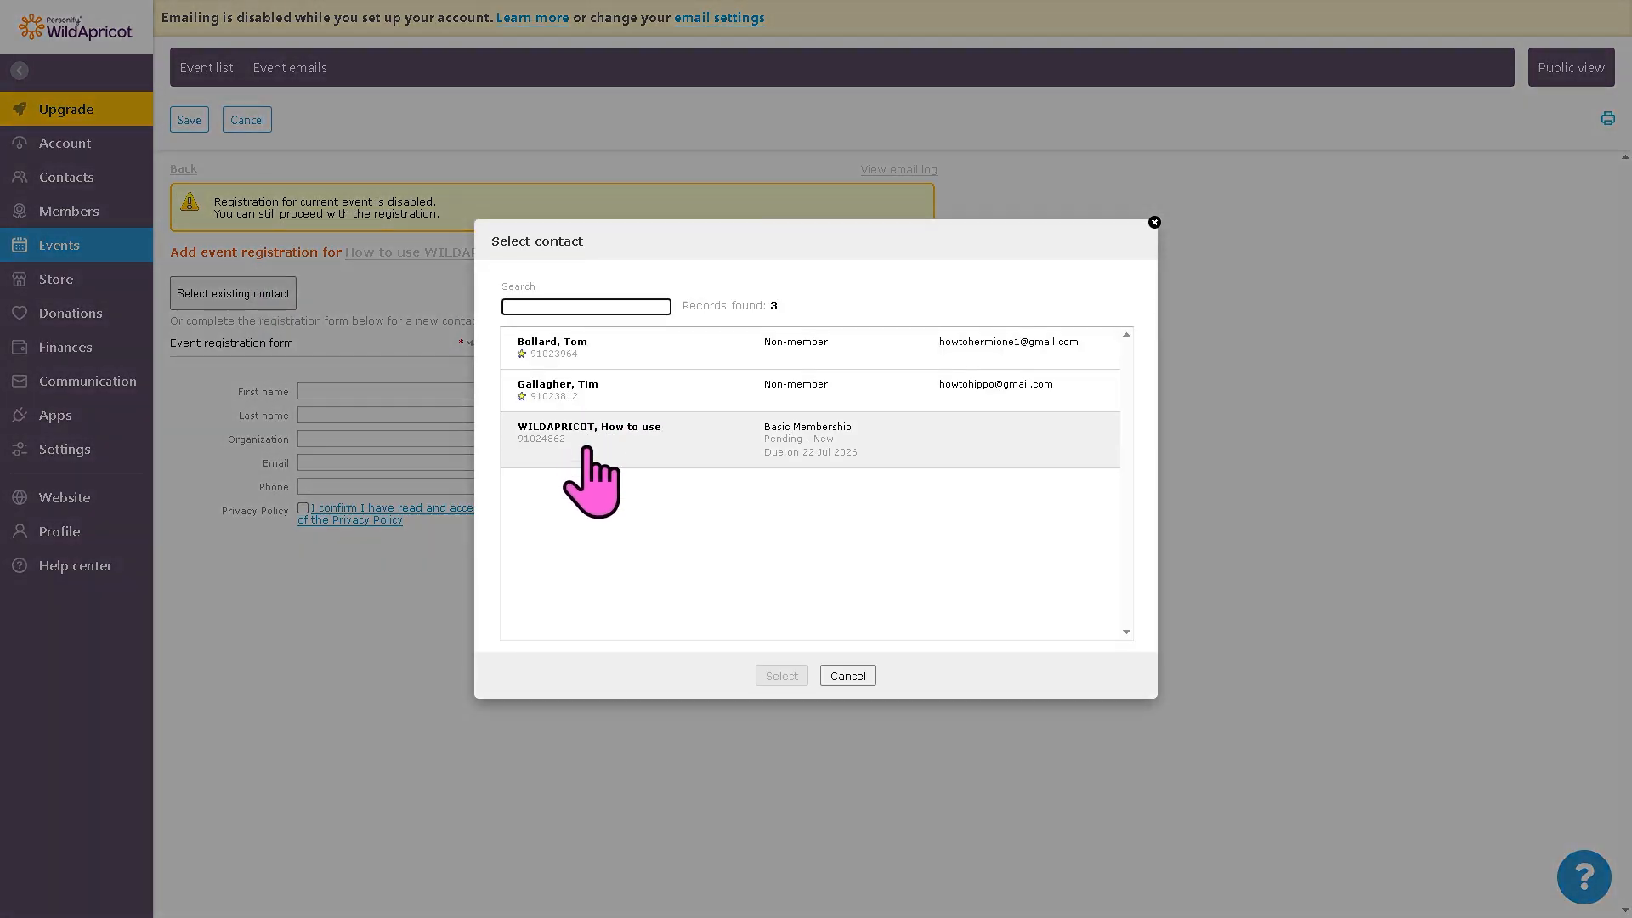
left_click(585, 450)
left_click(786, 676)
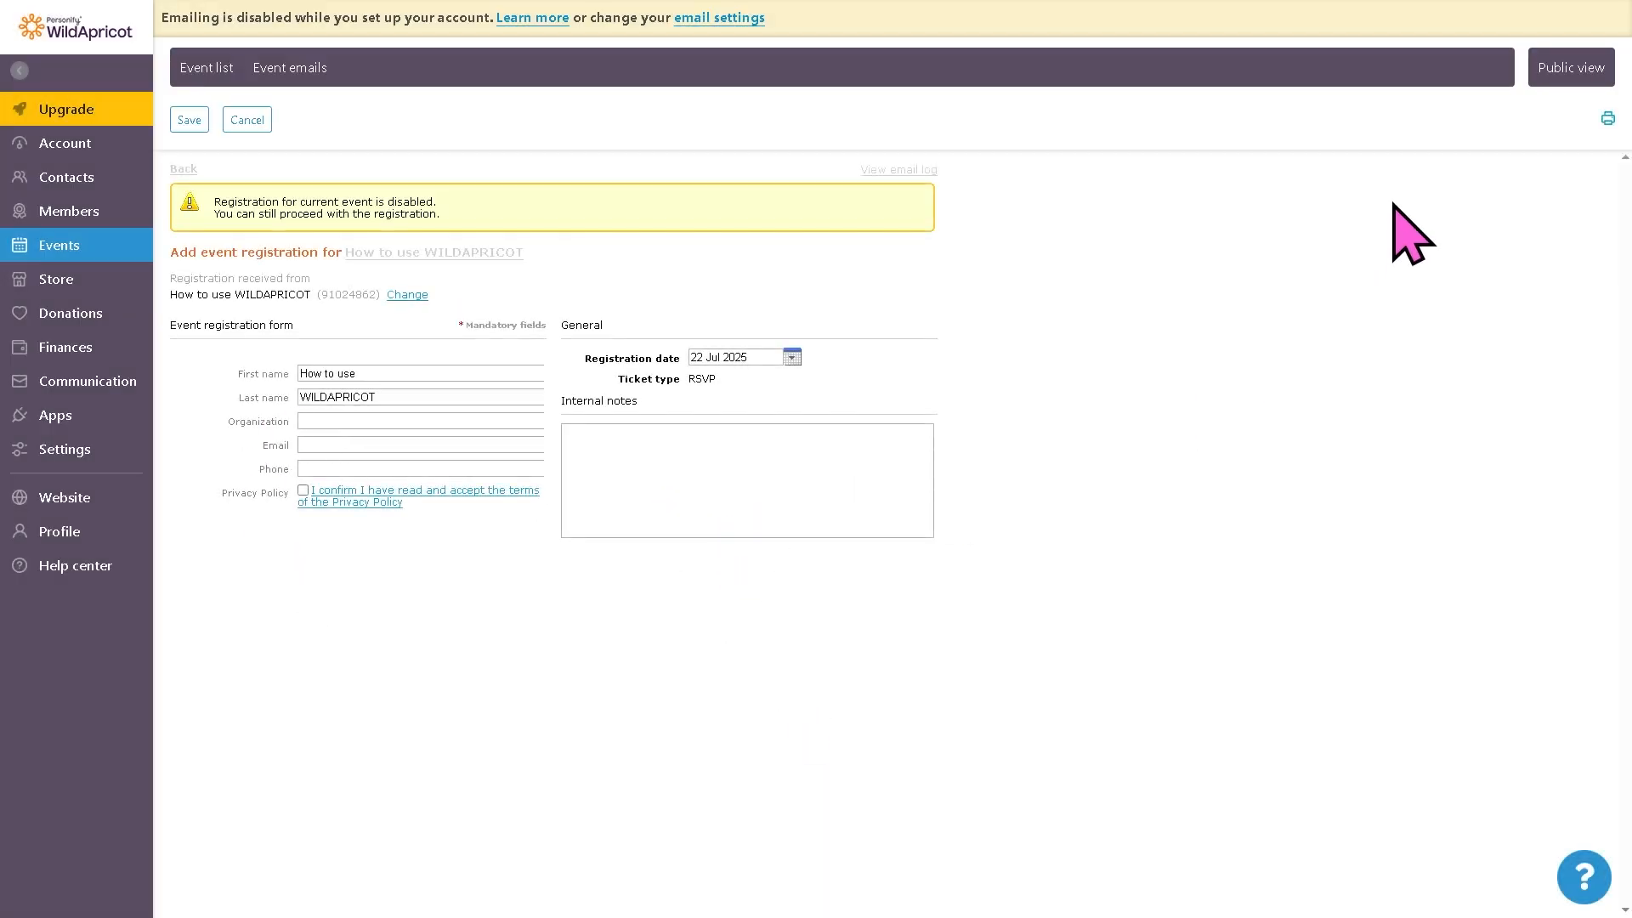
left_click(189, 120)
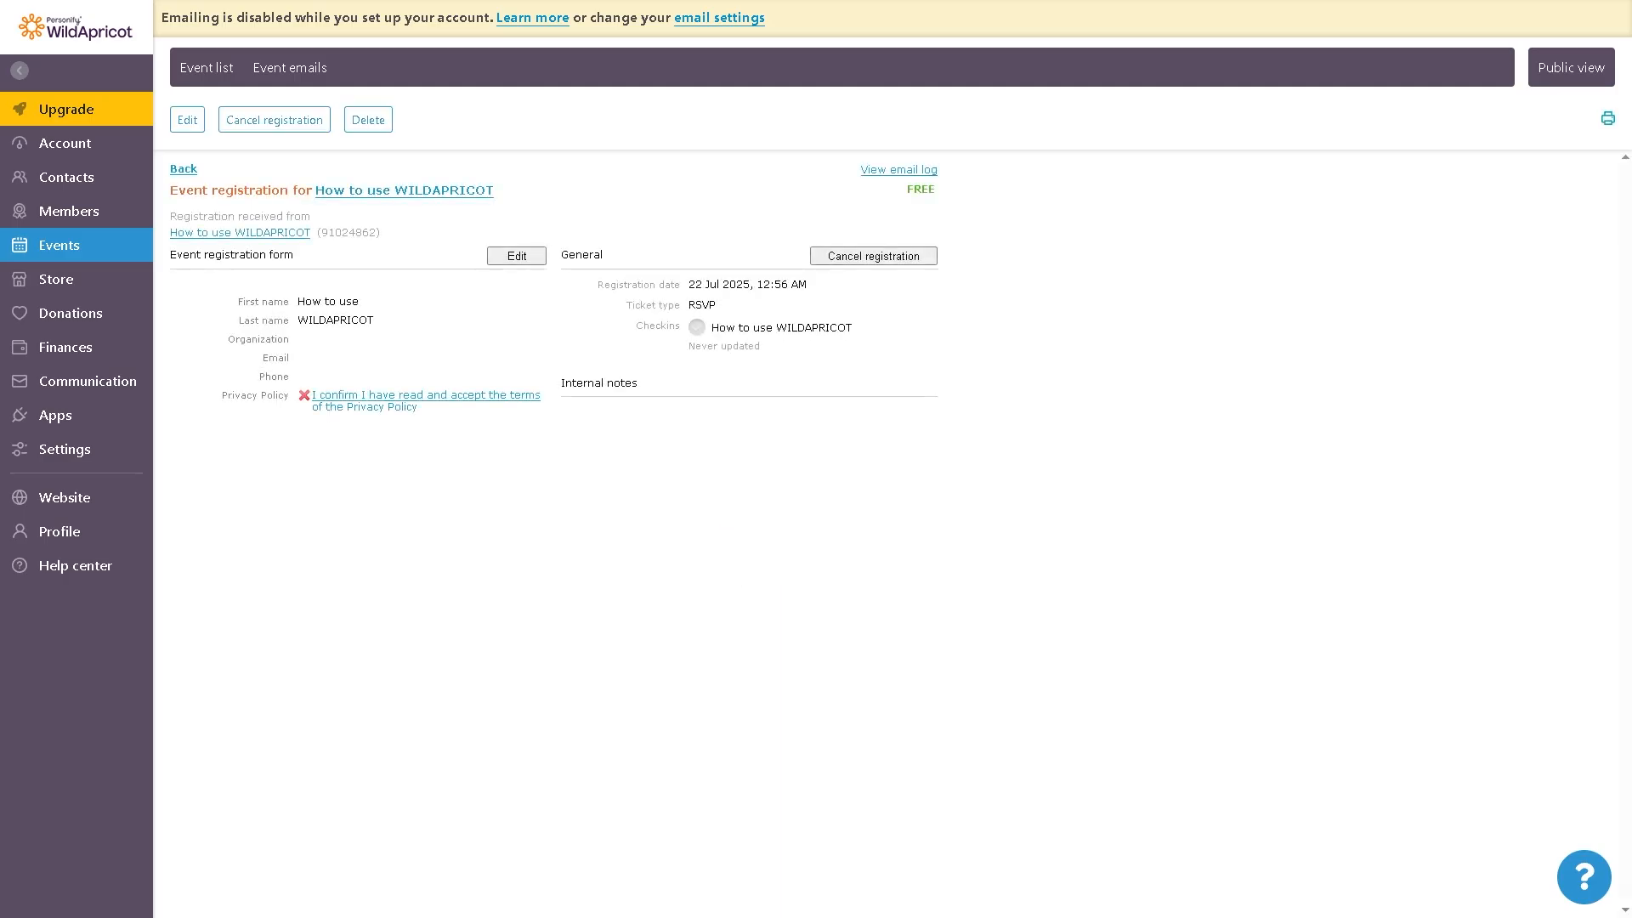
Step: Add a digital store product named How to use WILDAPRICOT with regular price 69 USD and member price 6.9 USD, and save it
left_click(68, 283)
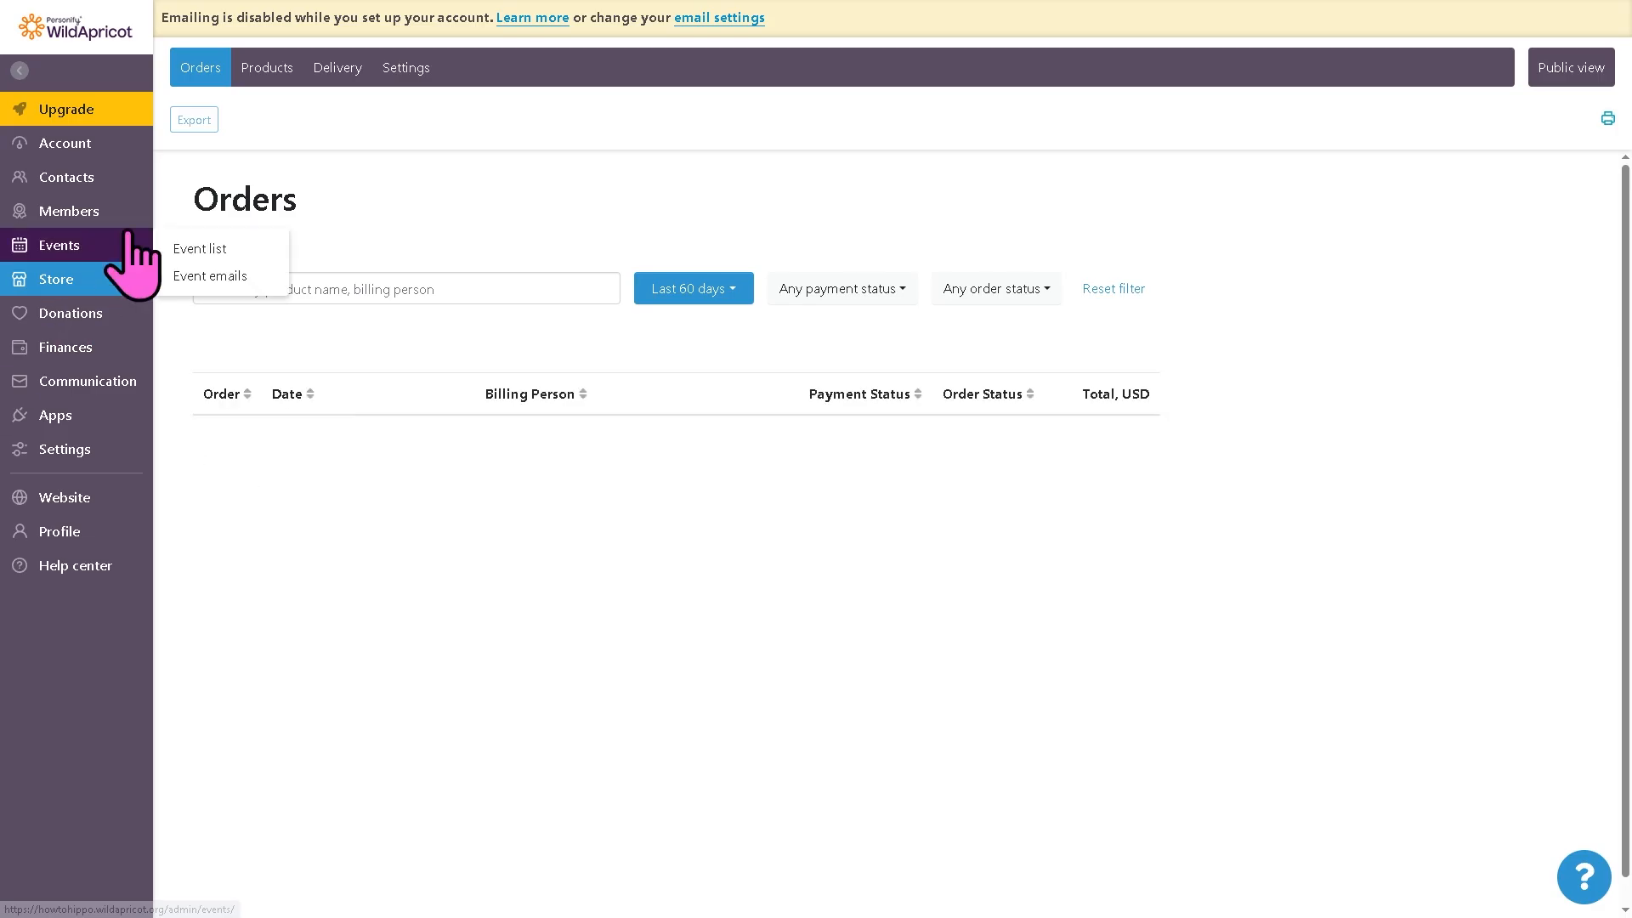
mouse_move(129, 211)
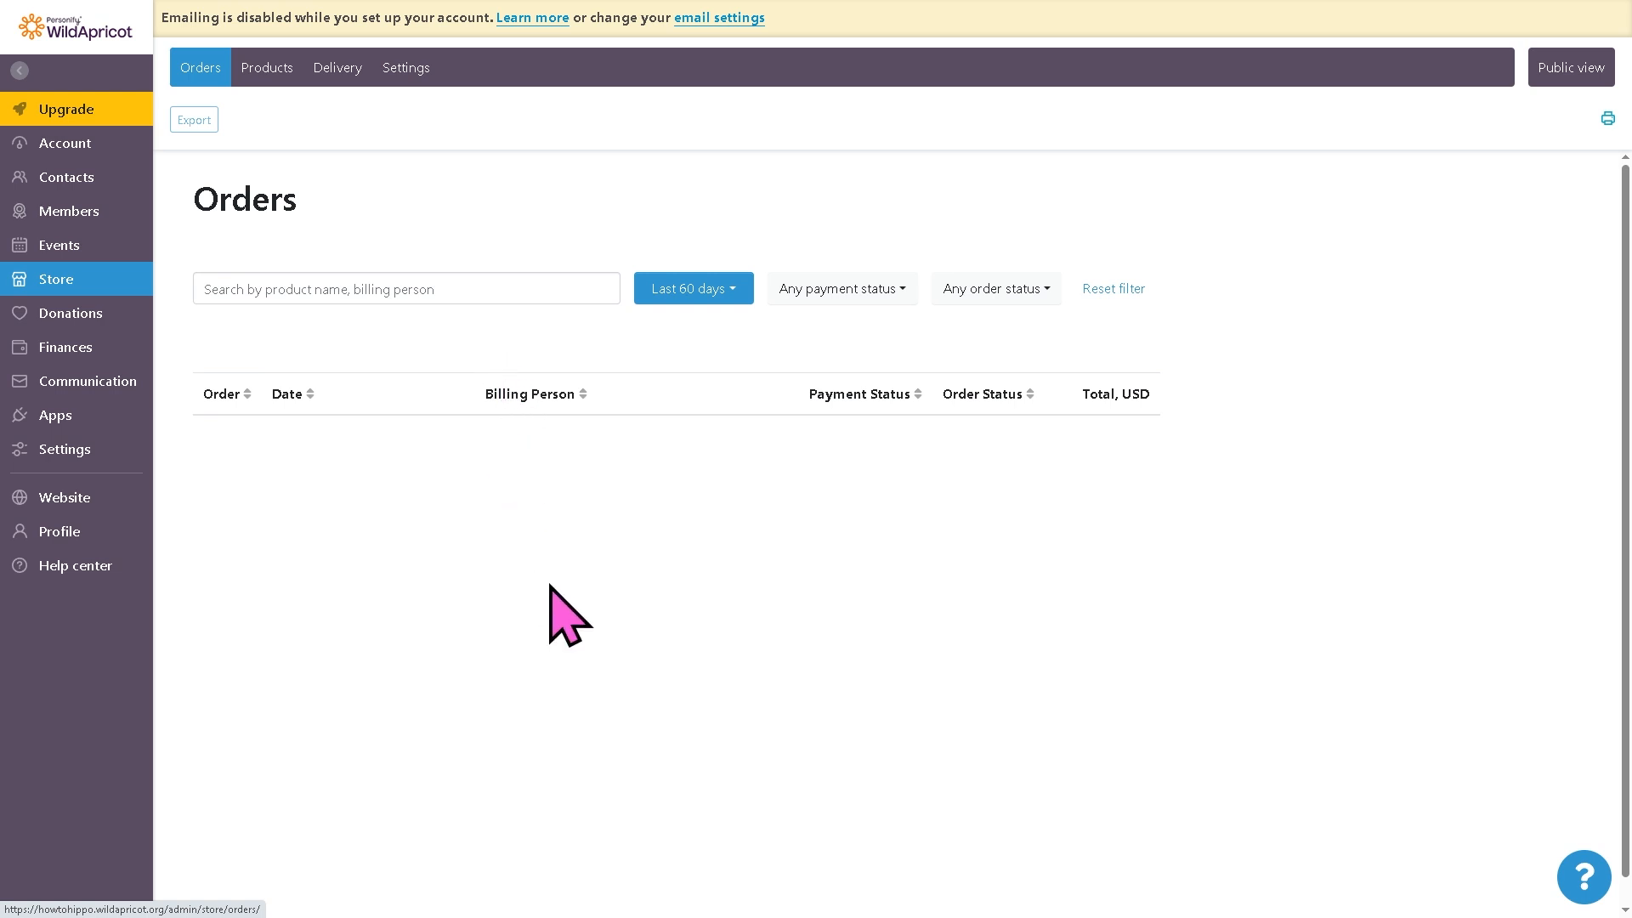
left_click(265, 70)
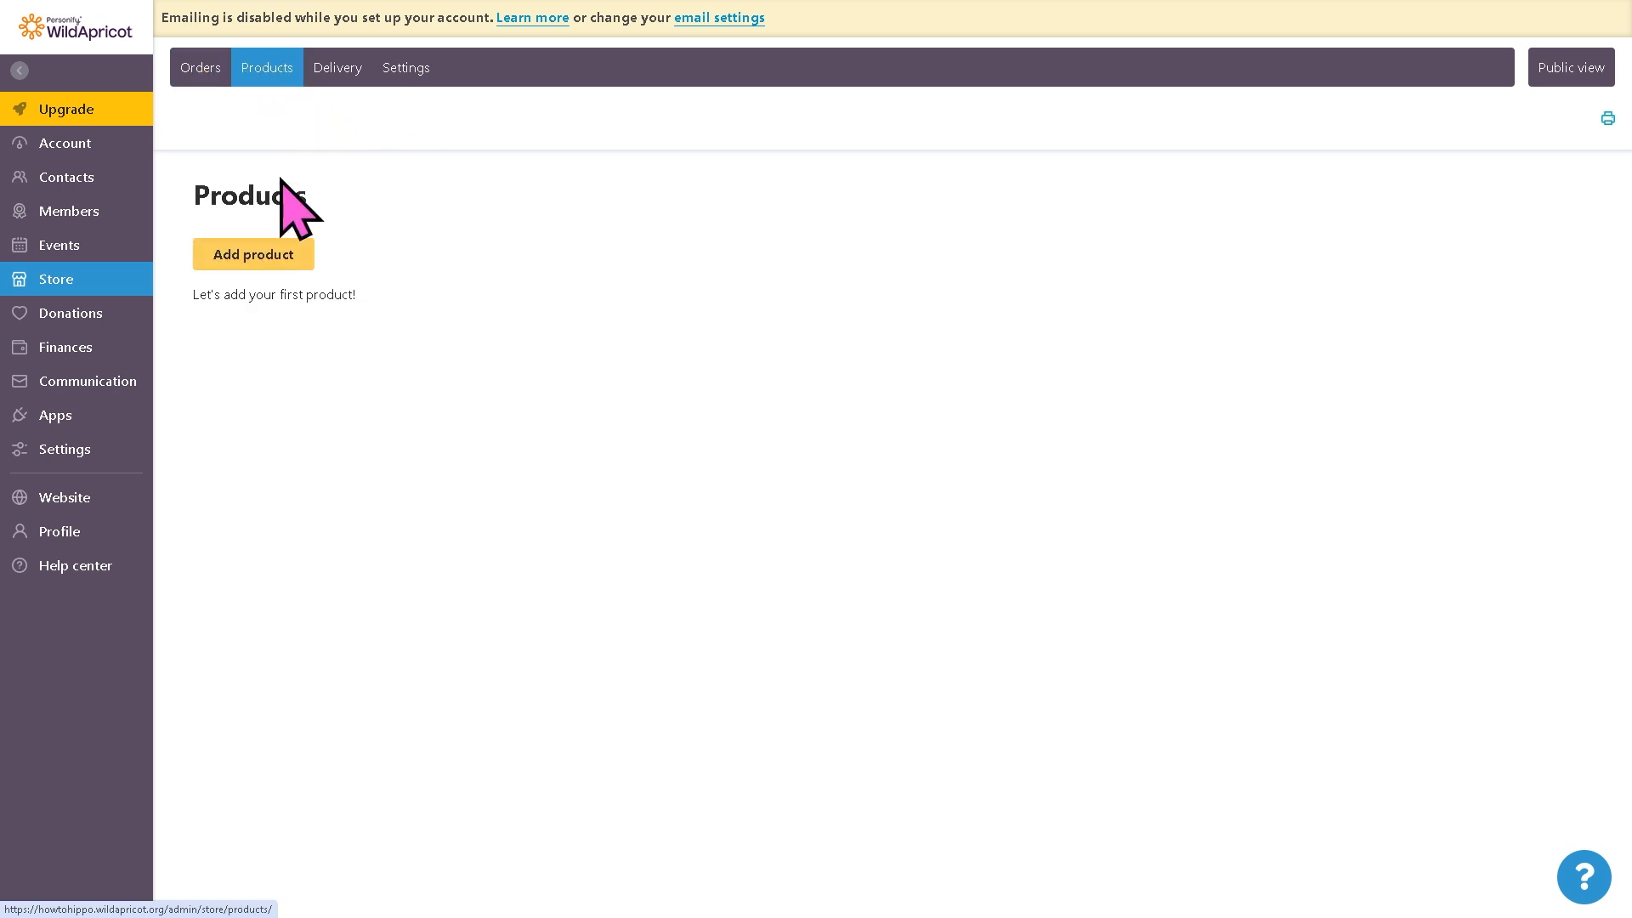
left_click(253, 255)
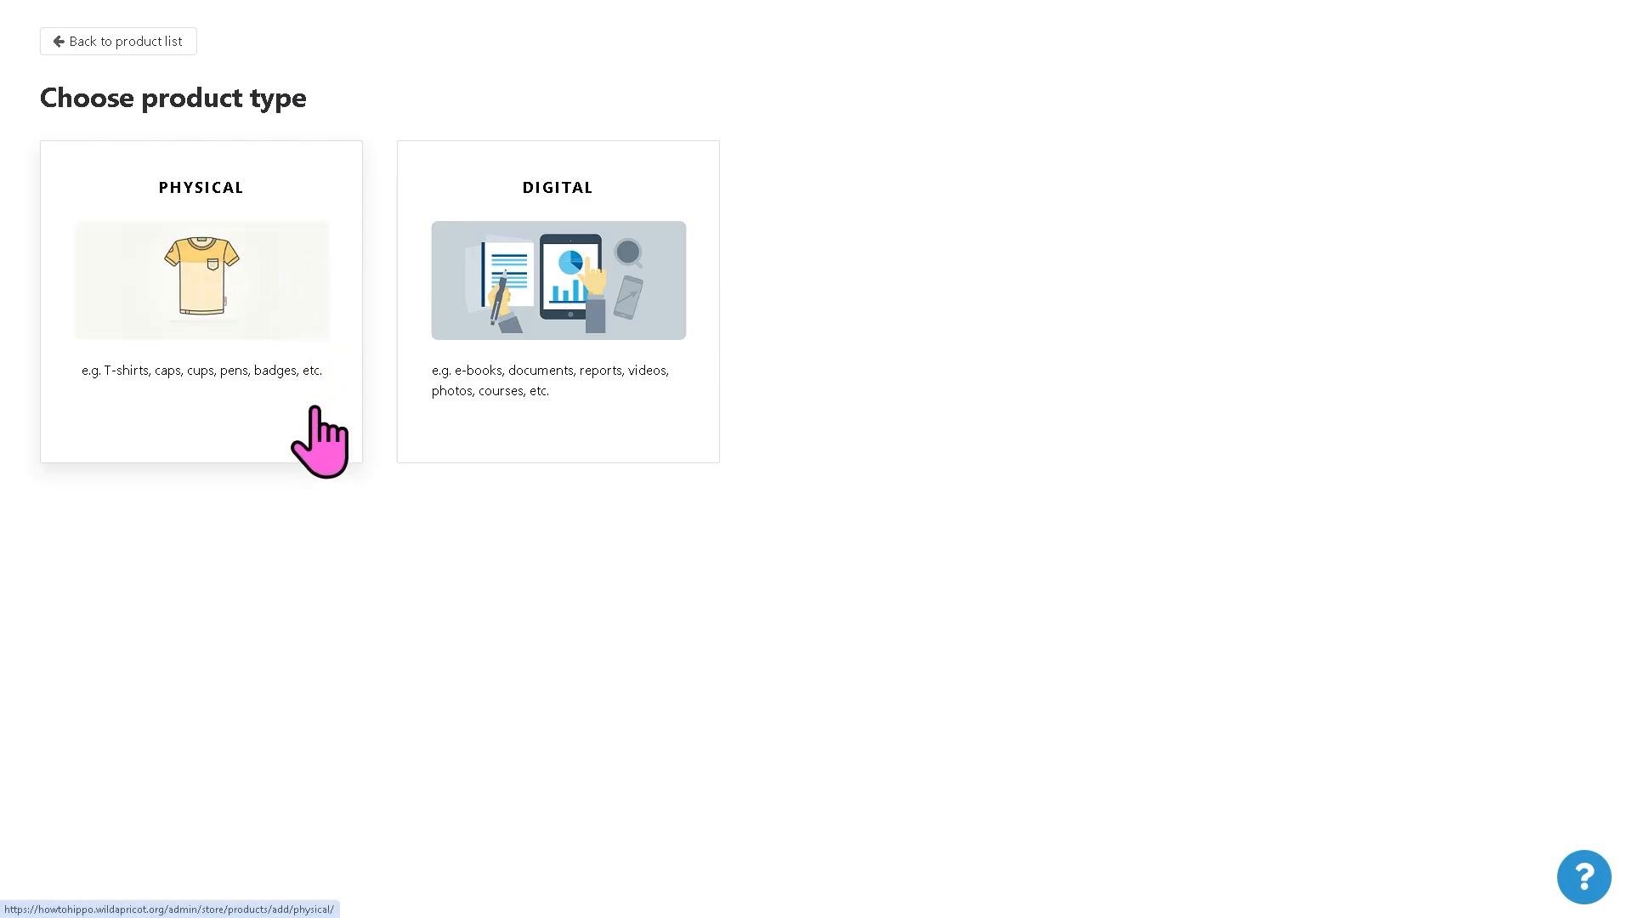
left_click(527, 264)
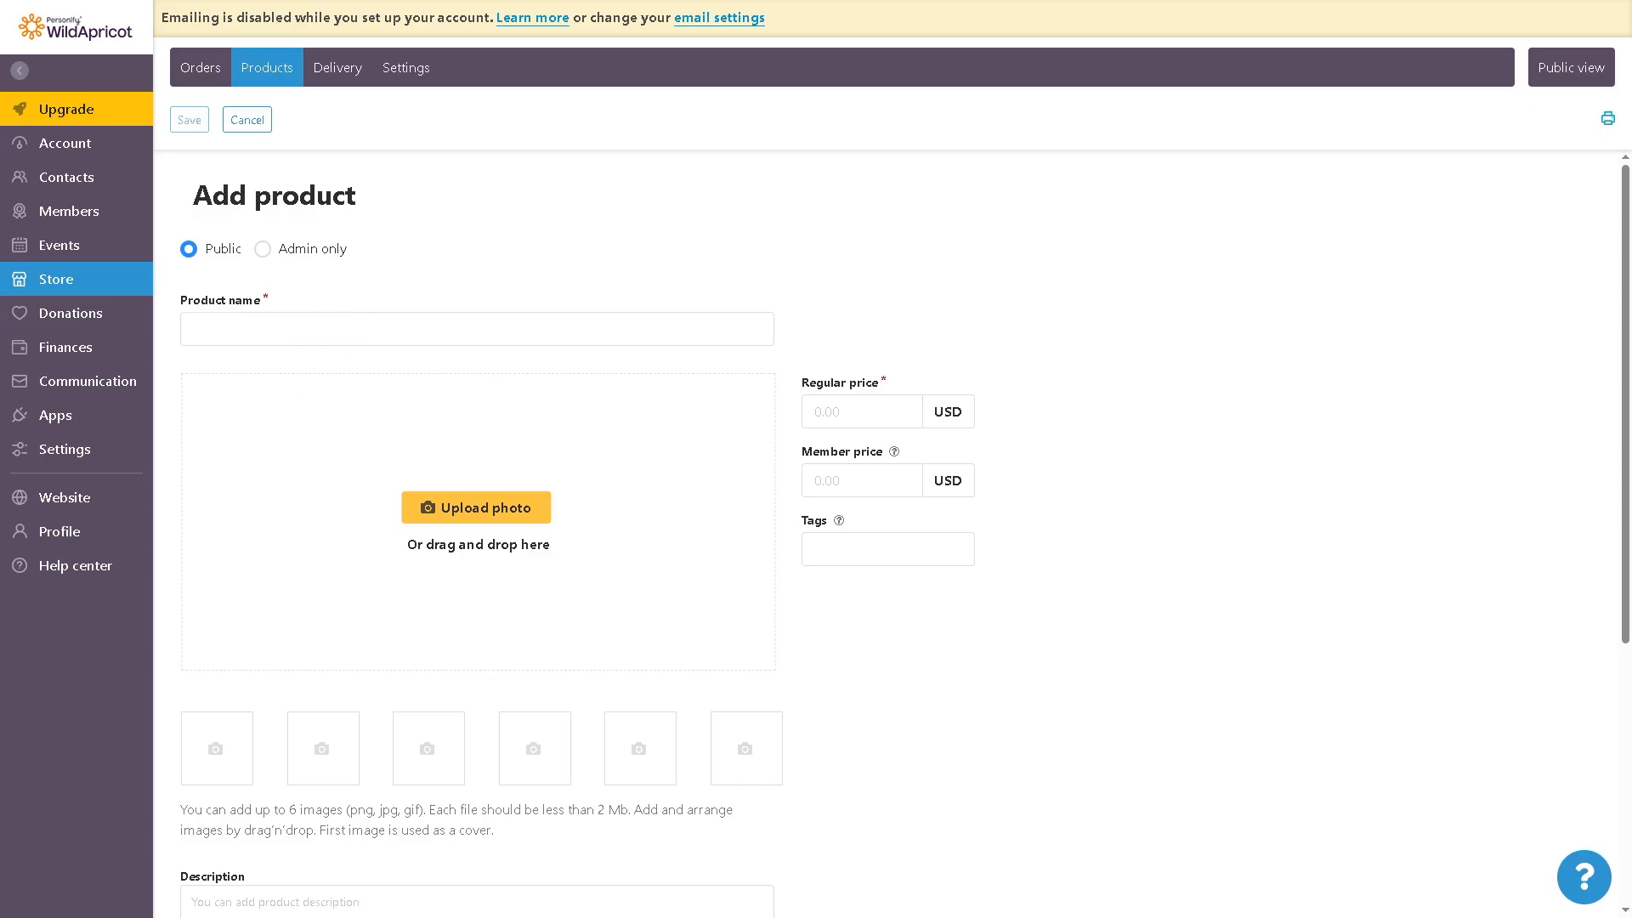
left_click(389, 336)
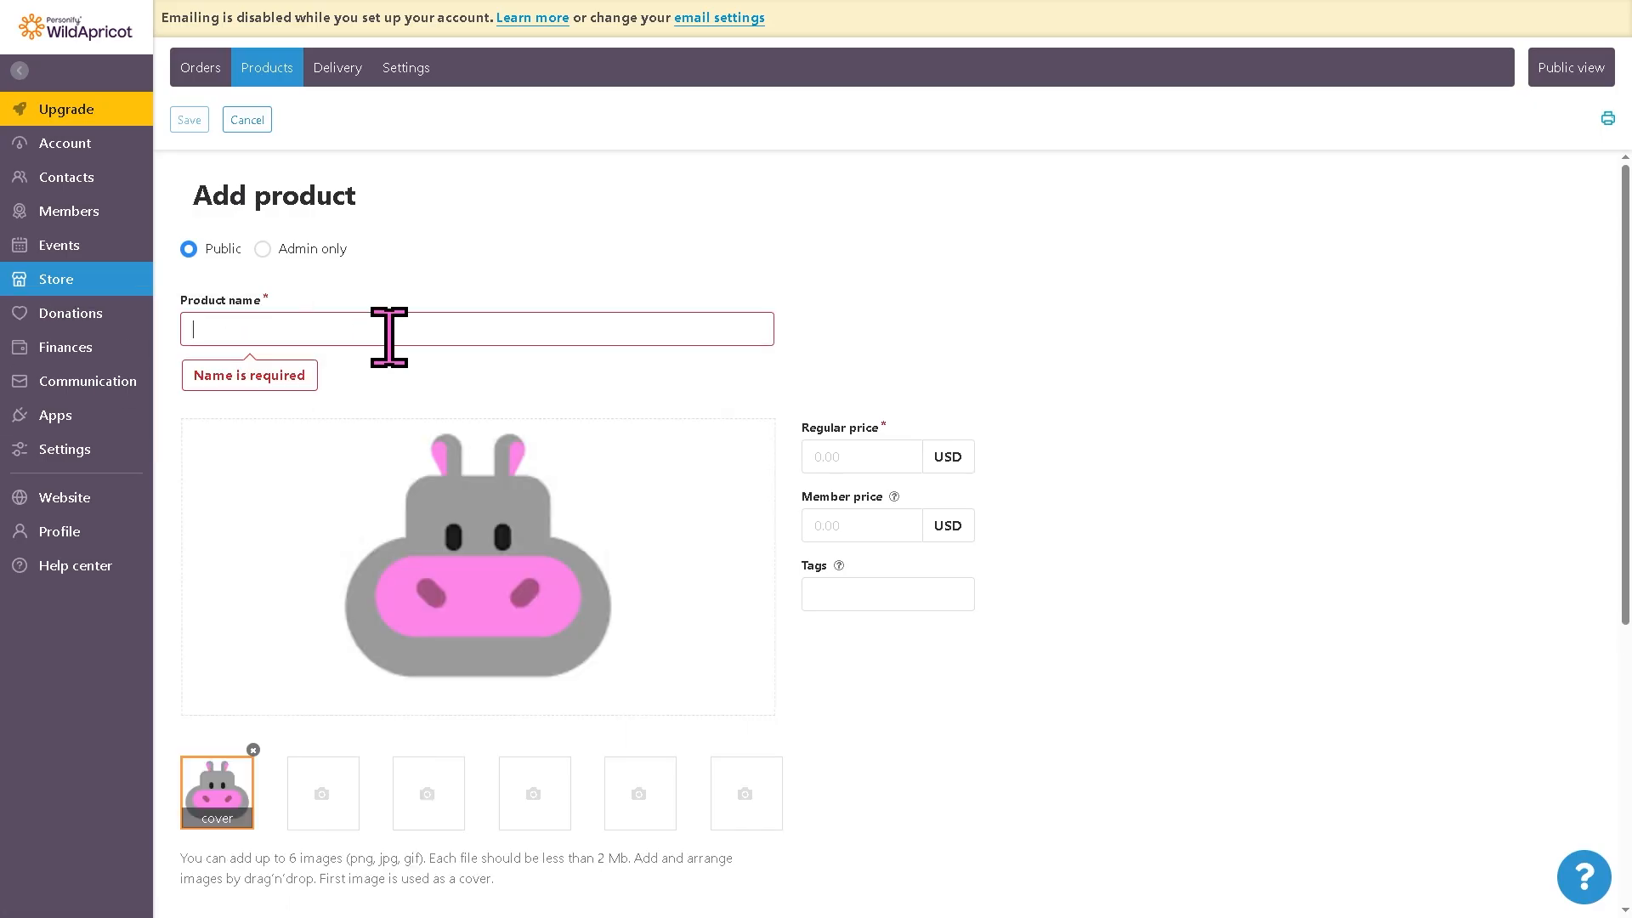
type("How to use WILDAPRICOT")
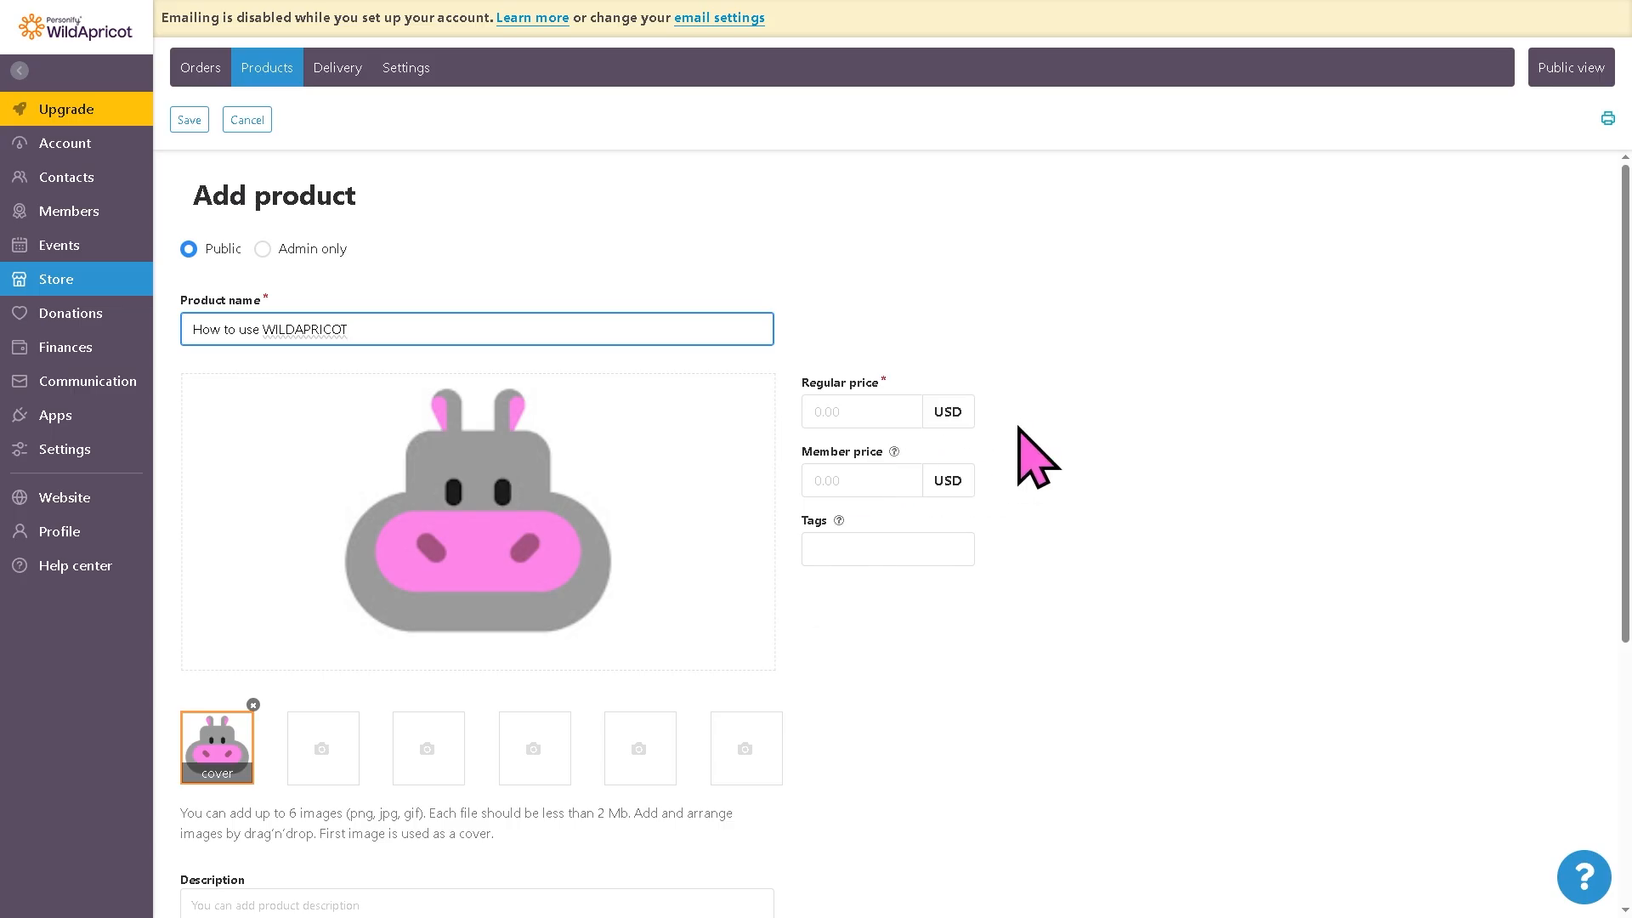
left_click(863, 413)
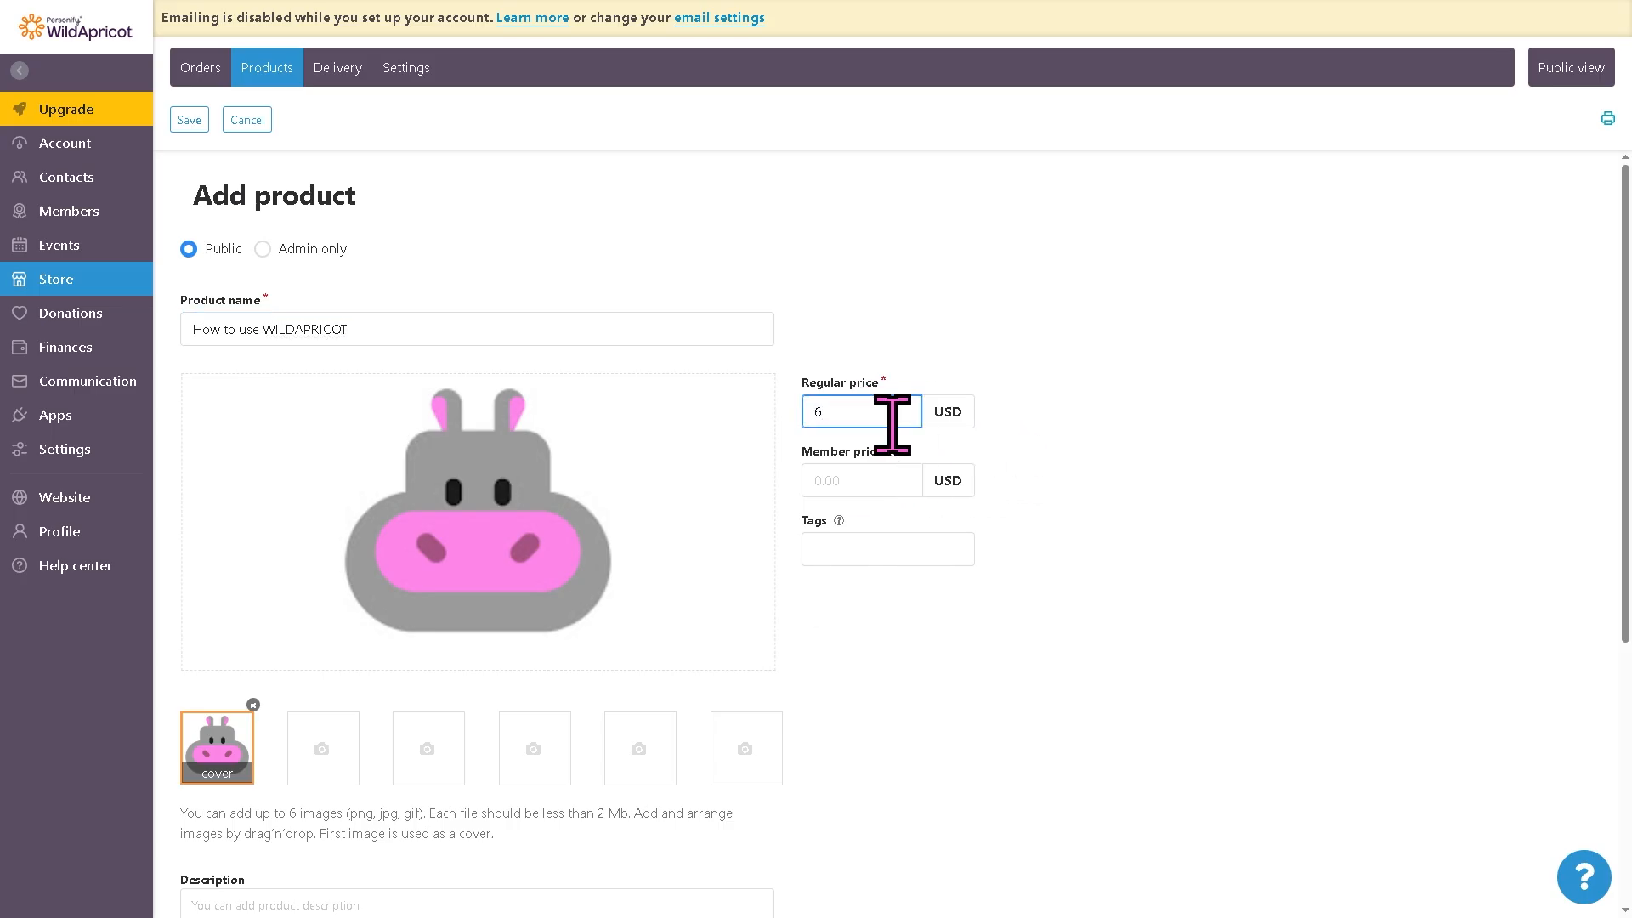
key("Tab")
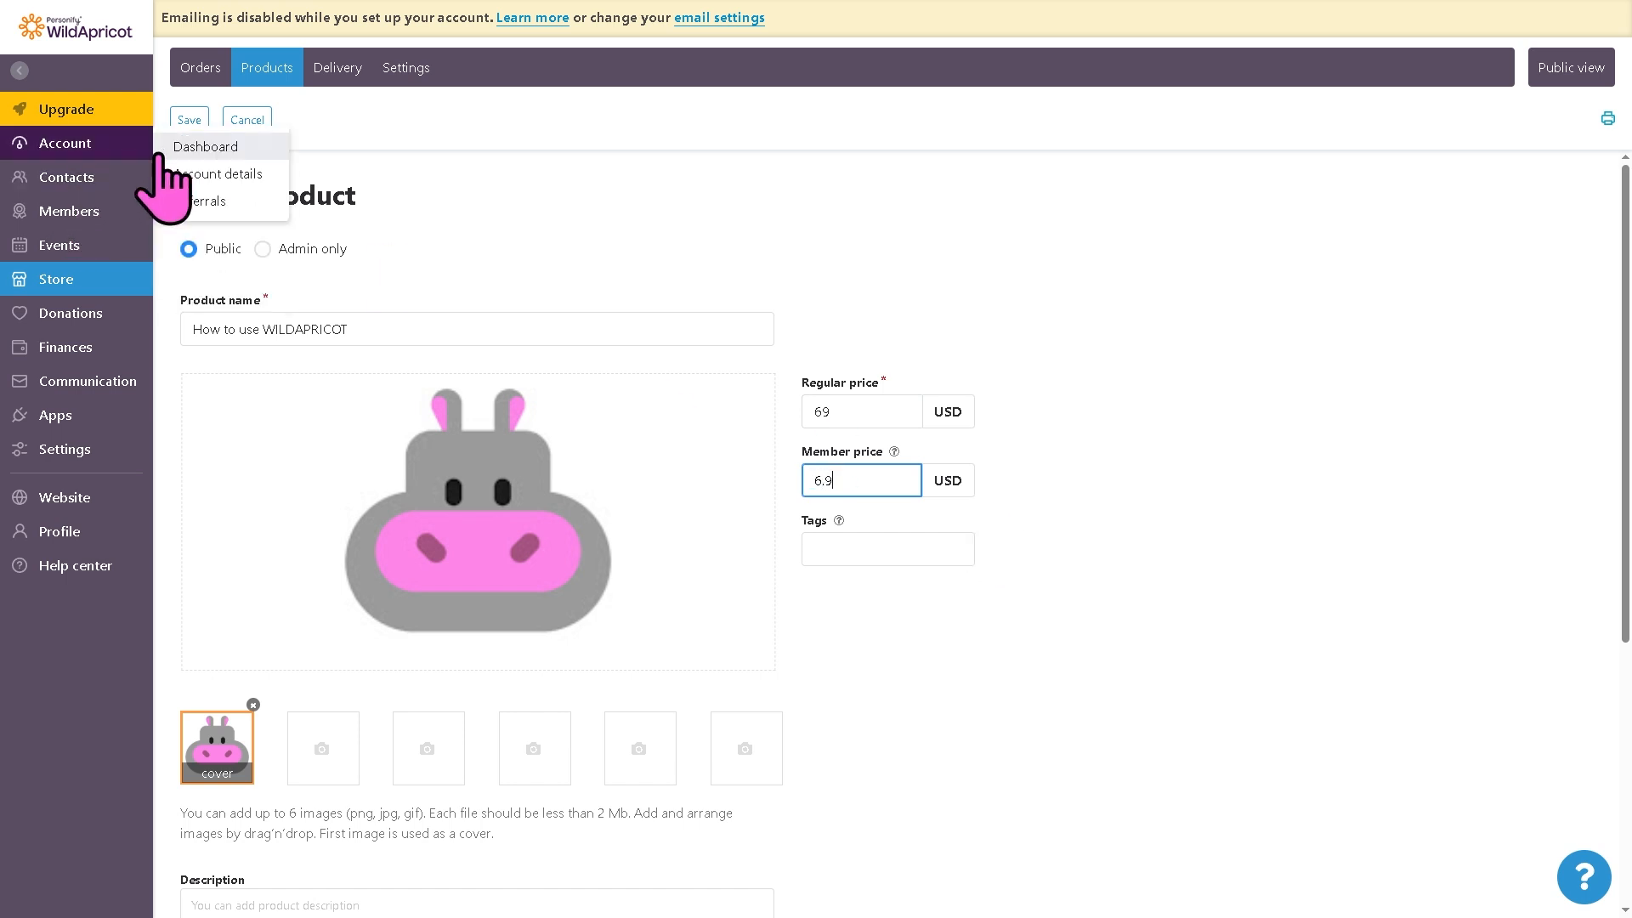
left_click(183, 120)
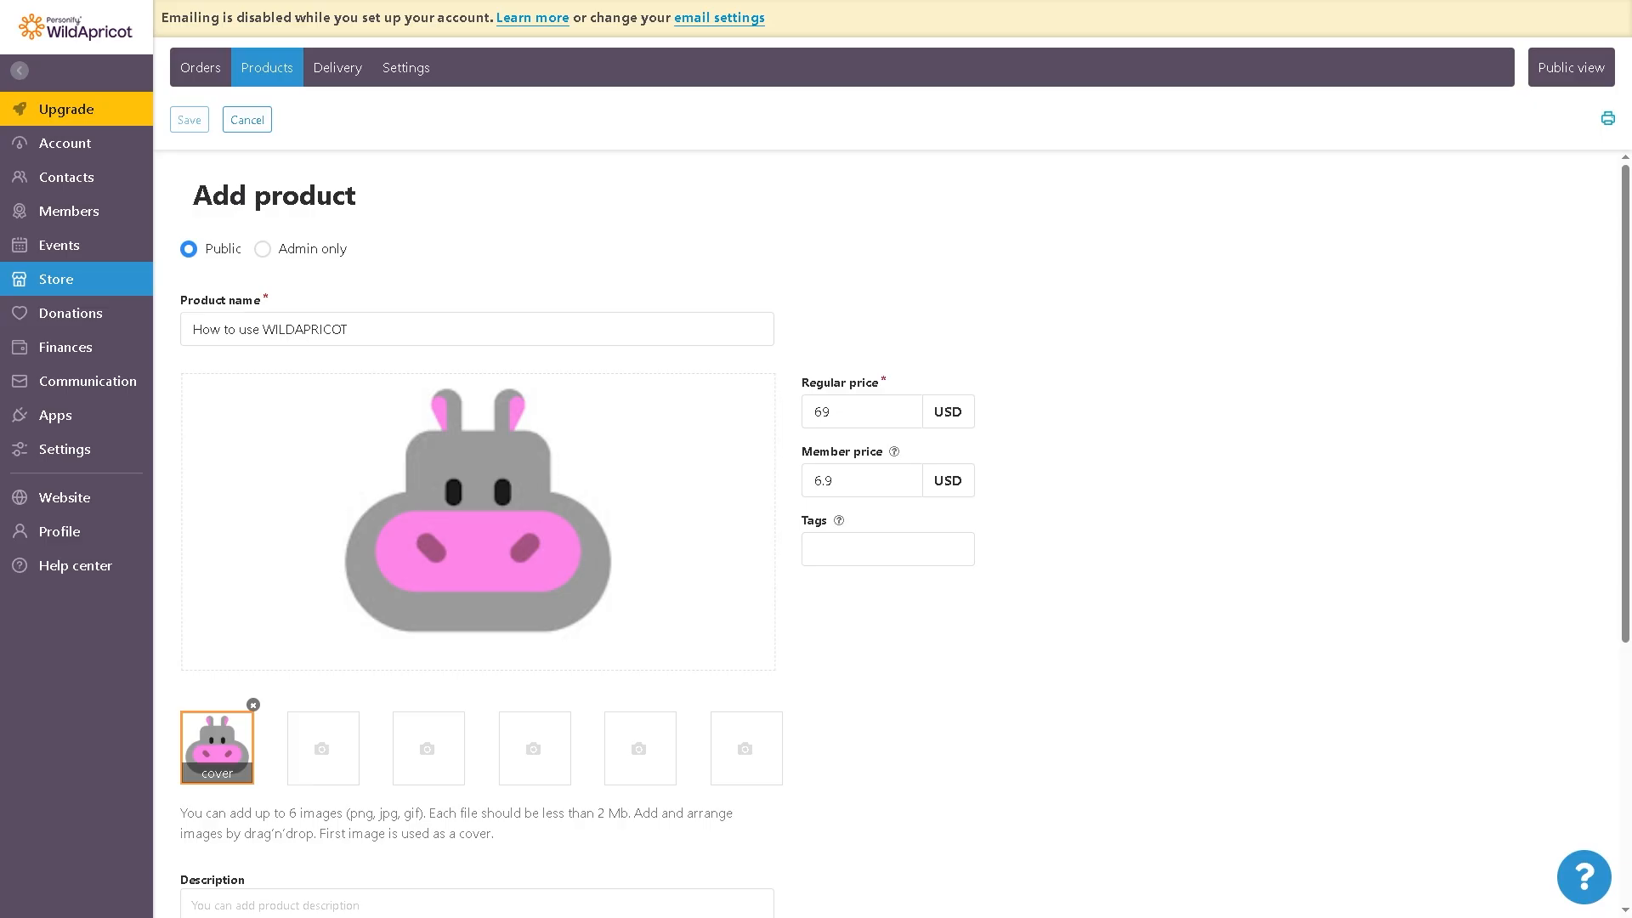
Step: Start a new invoice with internal notes How to use WILDAPRICOT, billed to the contact How to use WILDAPRICOT
left_click(85, 316)
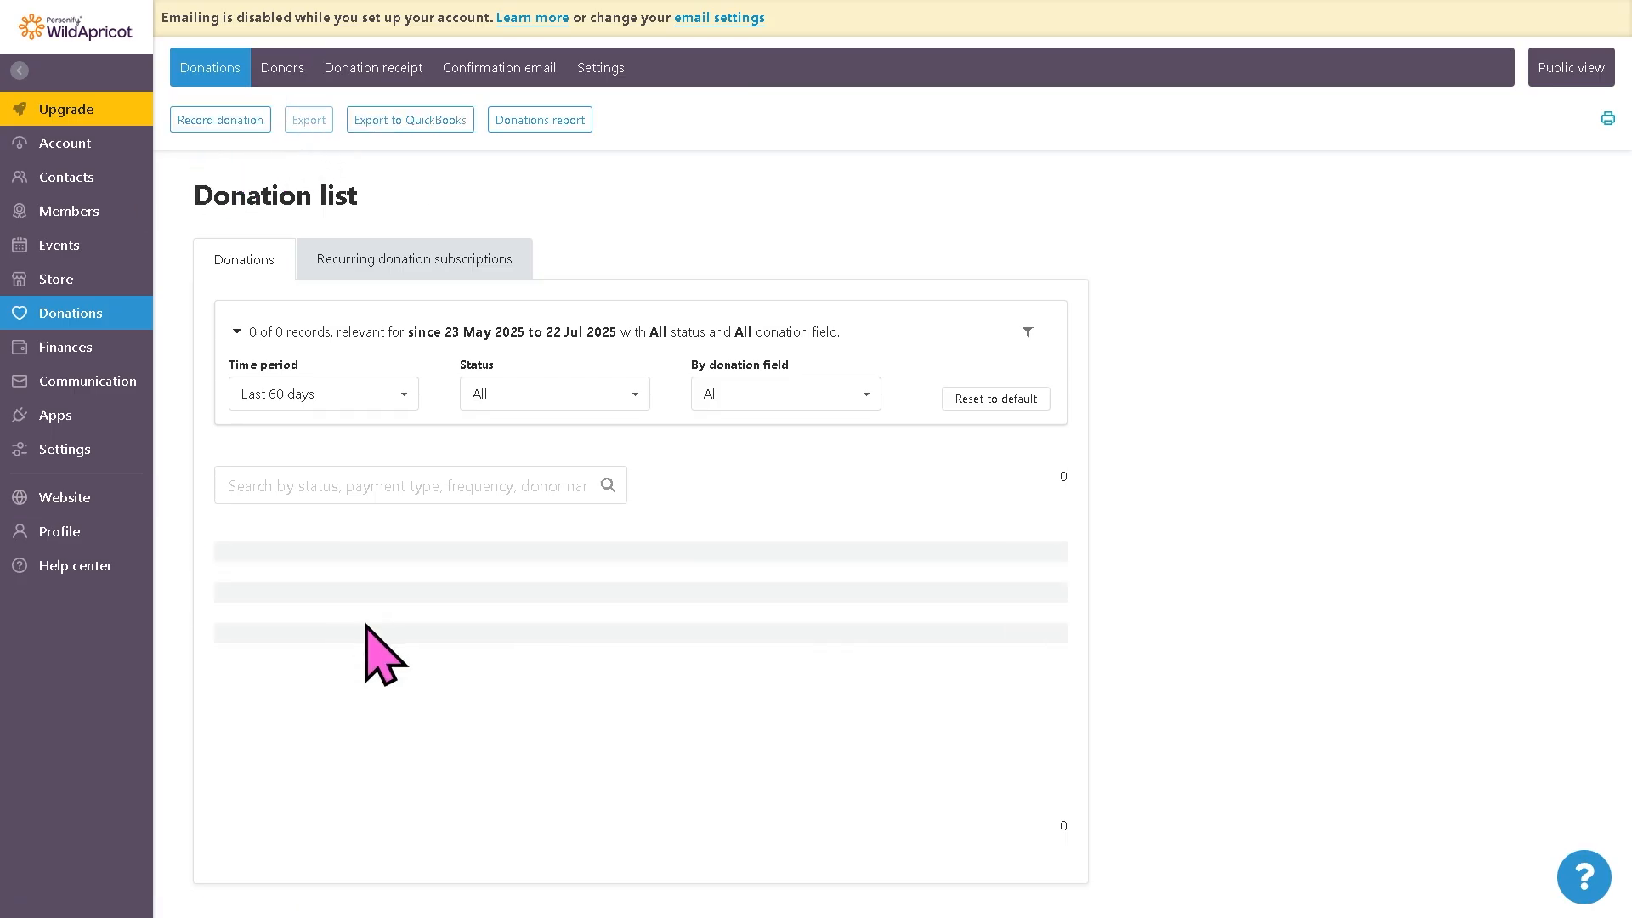
left_click(94, 350)
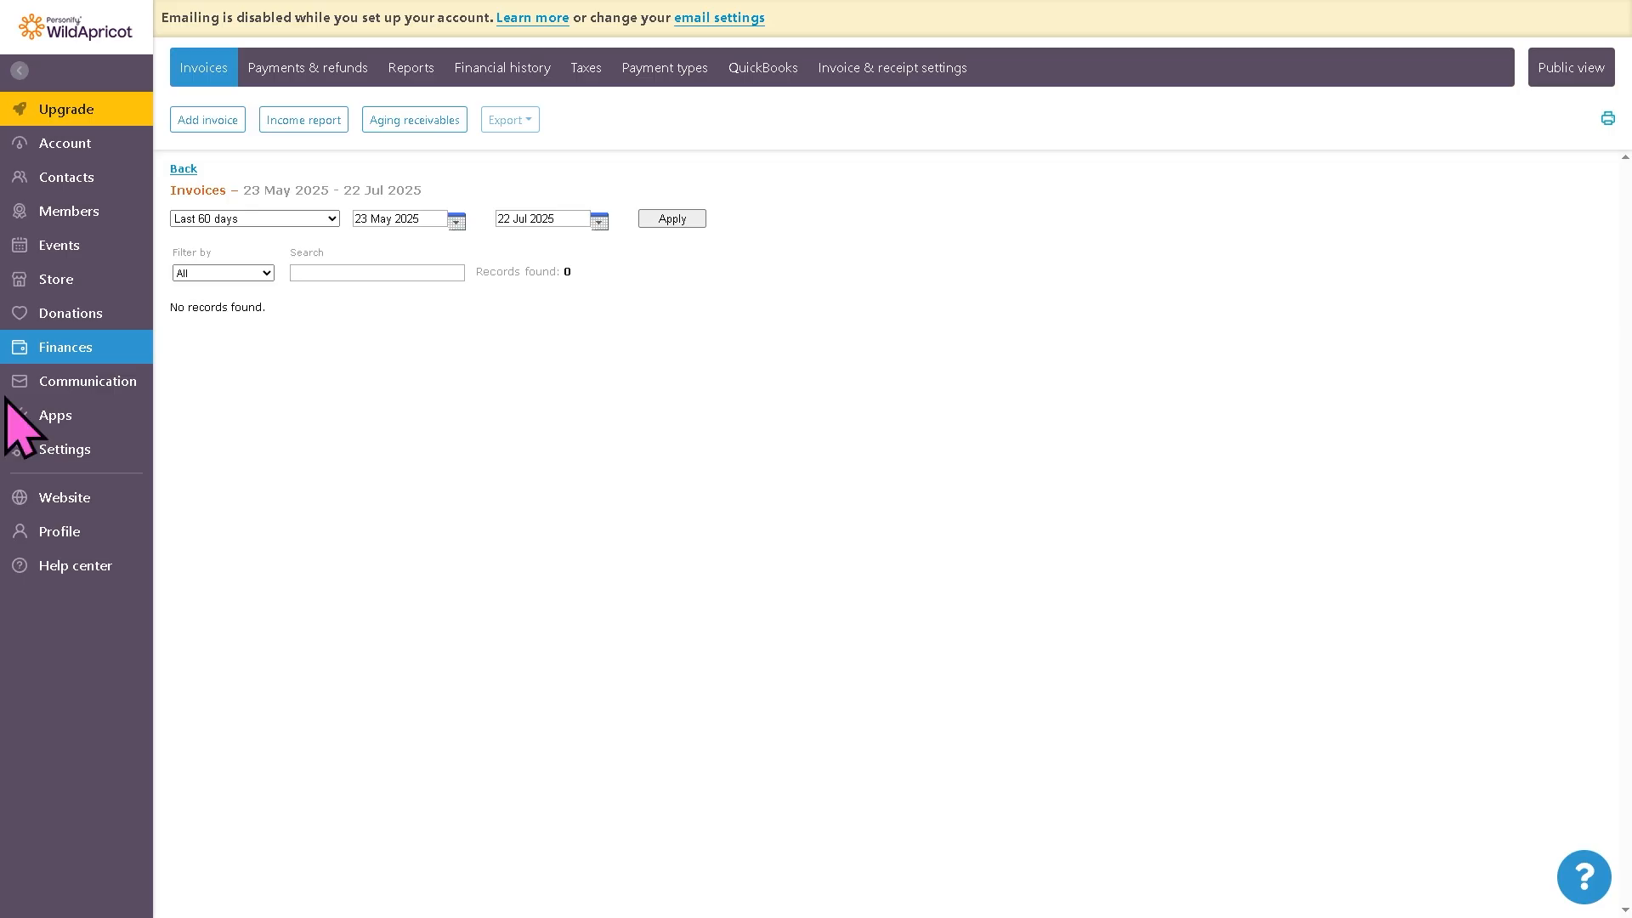
left_click(213, 126)
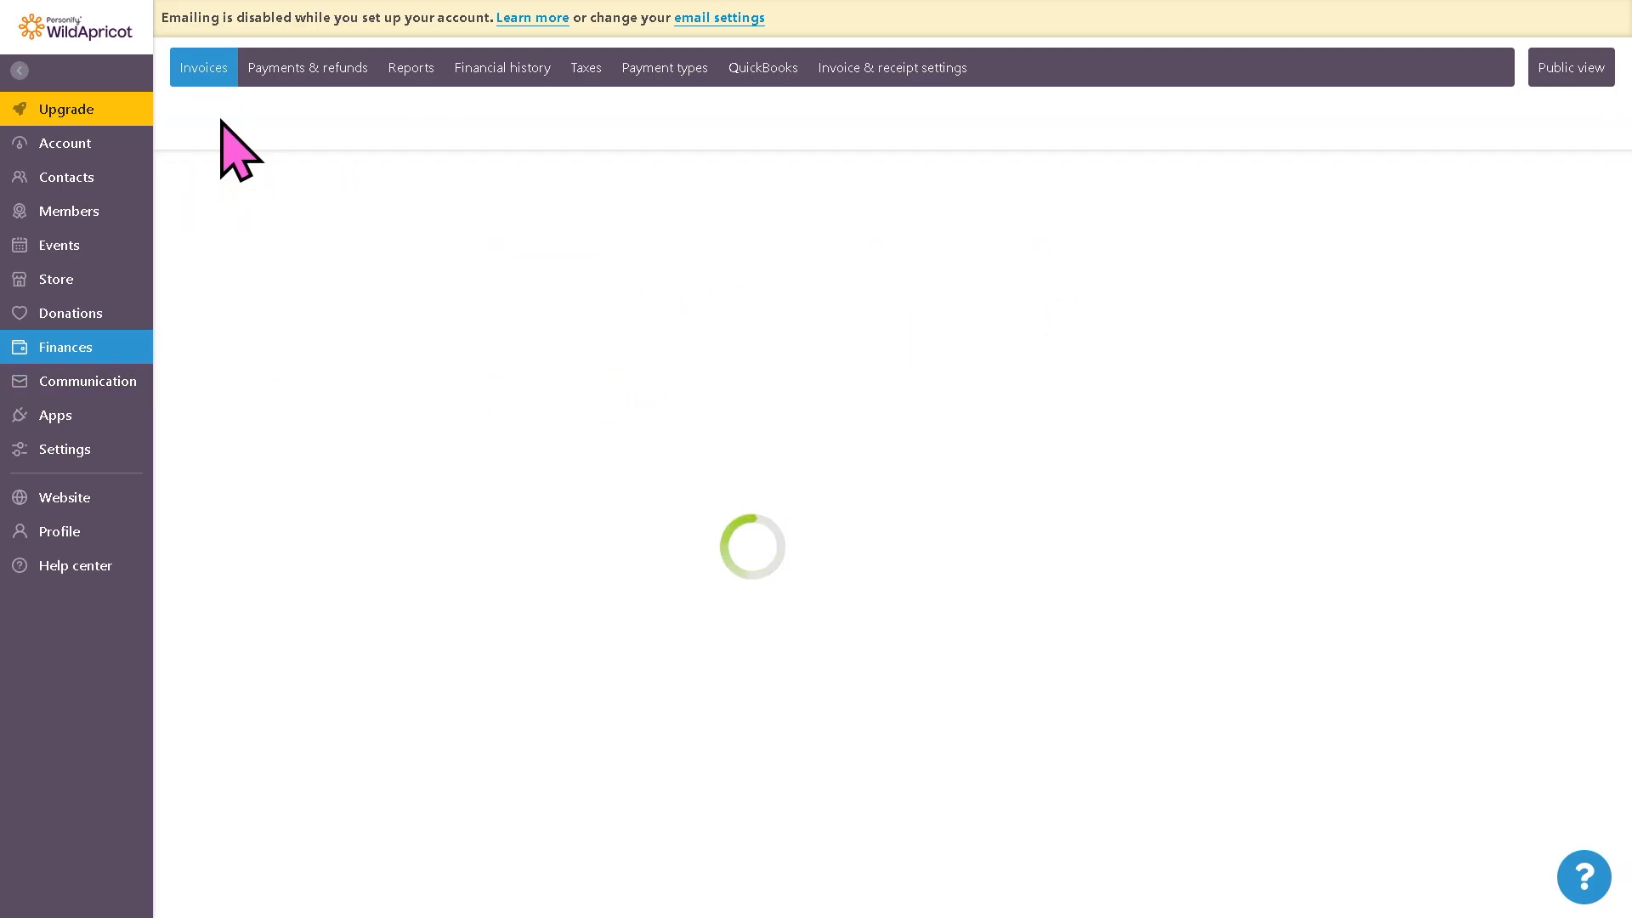
left_click(621, 343)
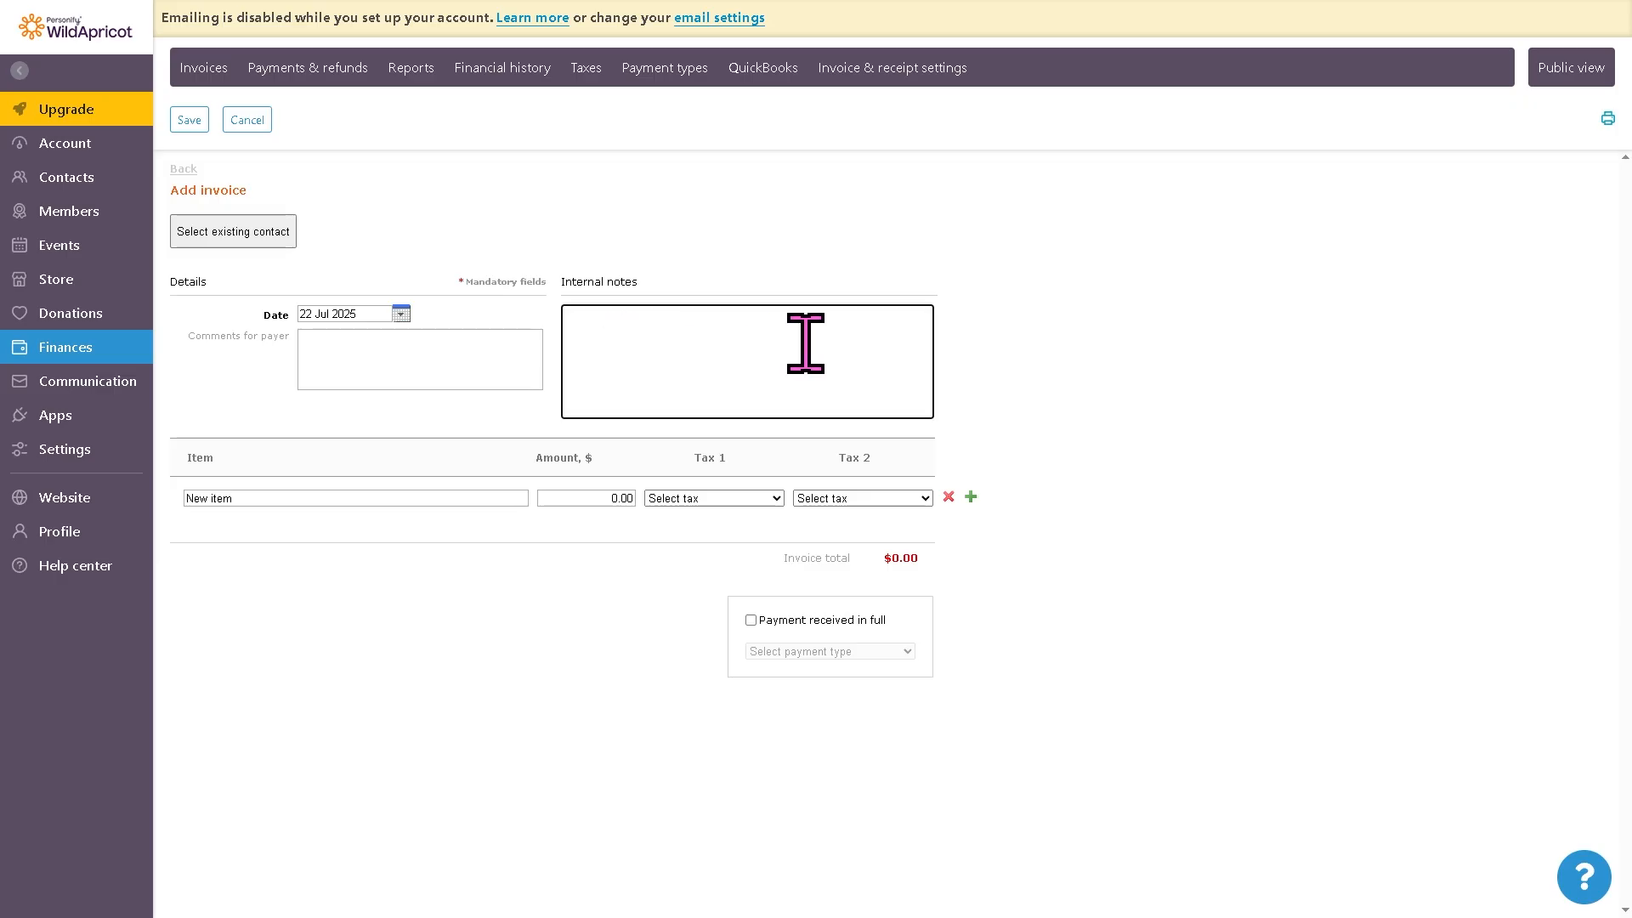
type("How to use WILDAPRICOT")
left_click(223, 242)
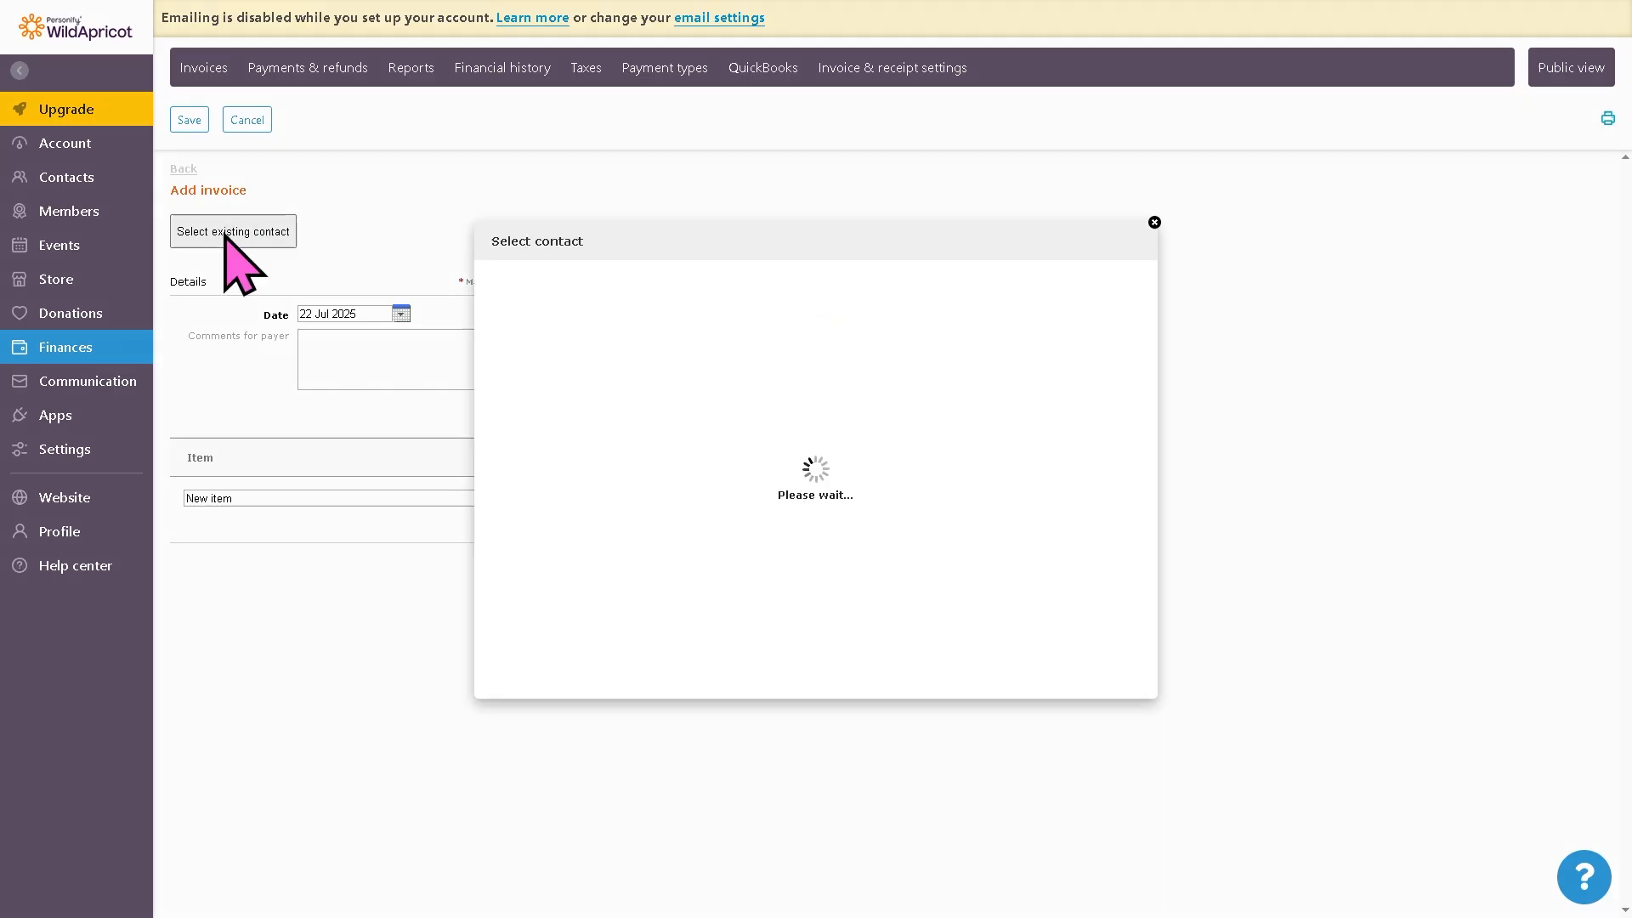
left_click(643, 429)
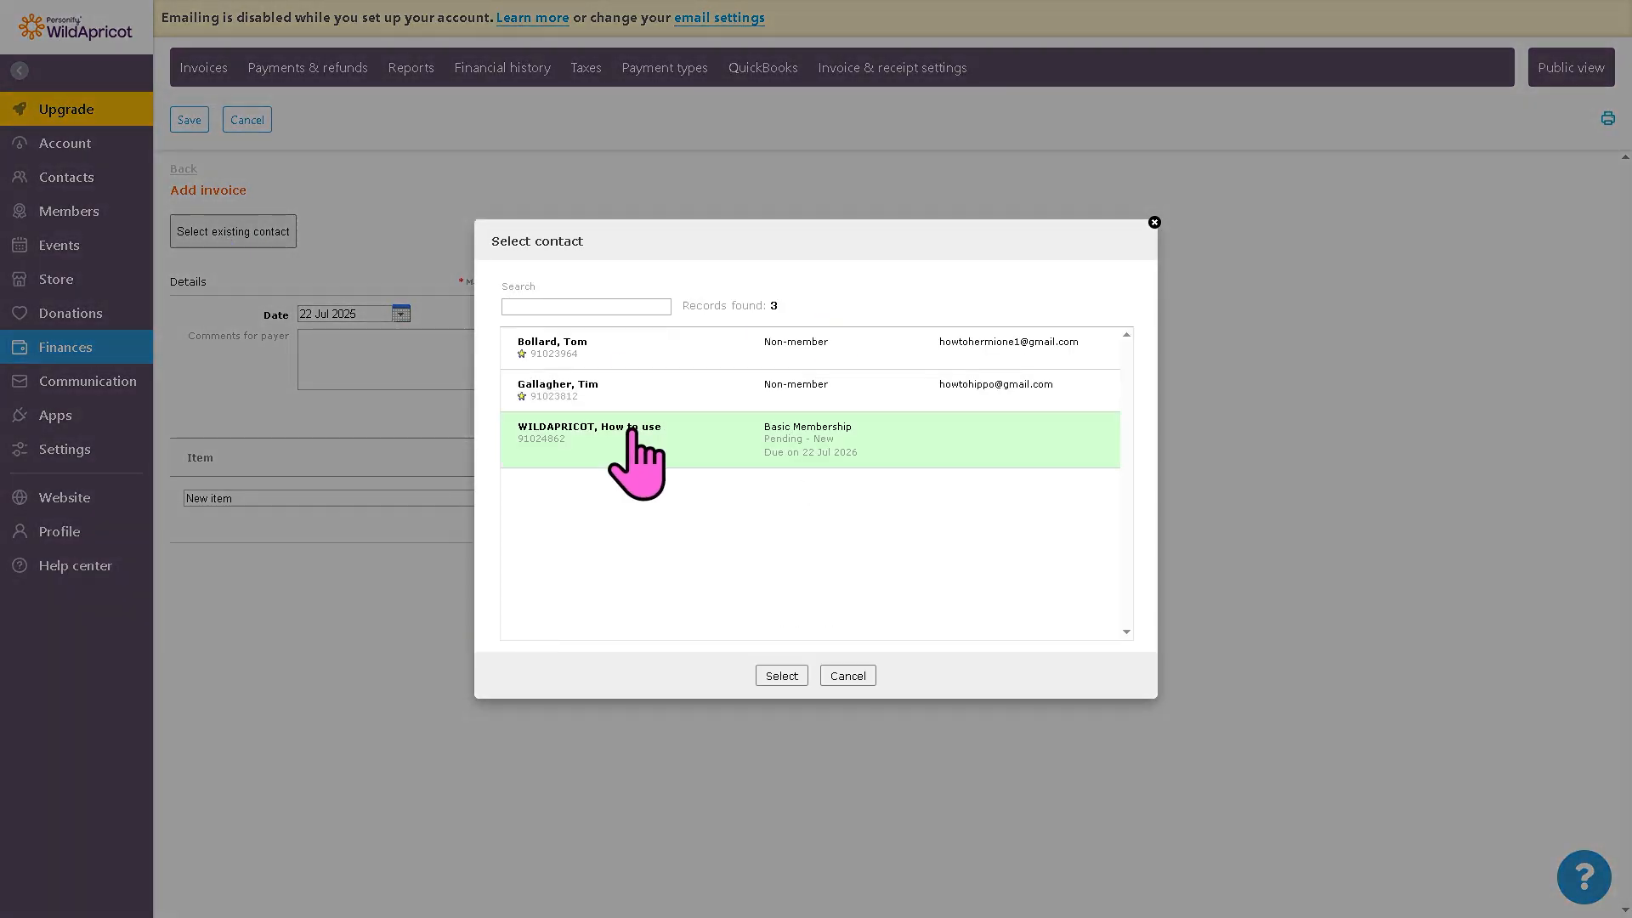
left_click(786, 675)
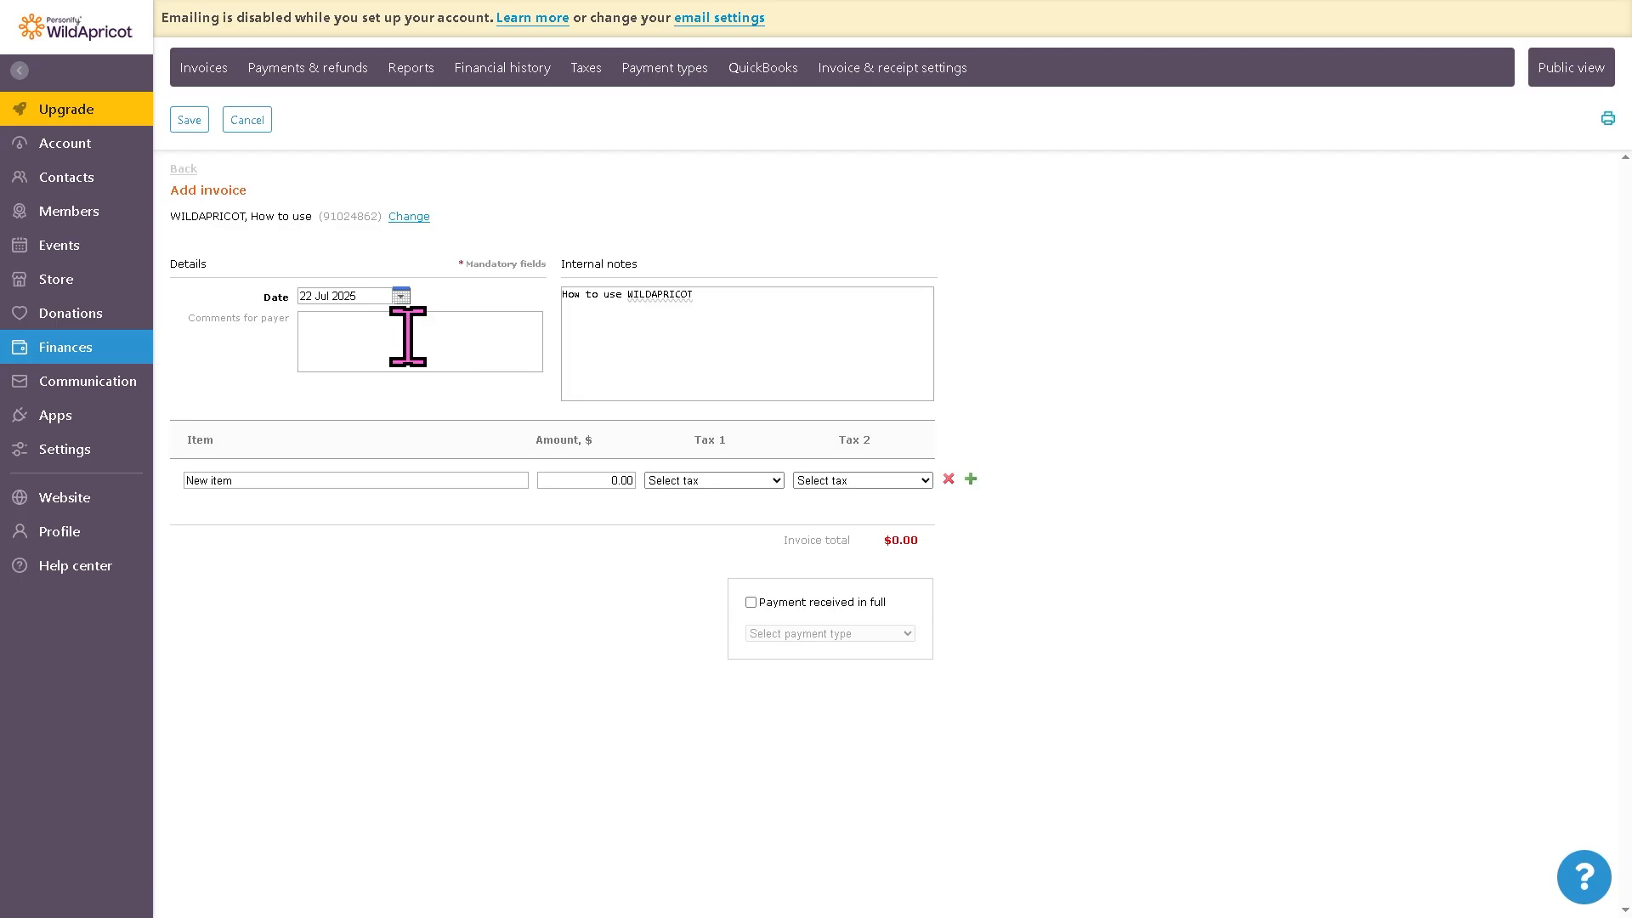
Step: Fill in the invoice's payer comment as How to use WILDAPRICOT and mark payment received in full, then try to save
left_click(408, 336)
type("How to use WILDAPRICOT")
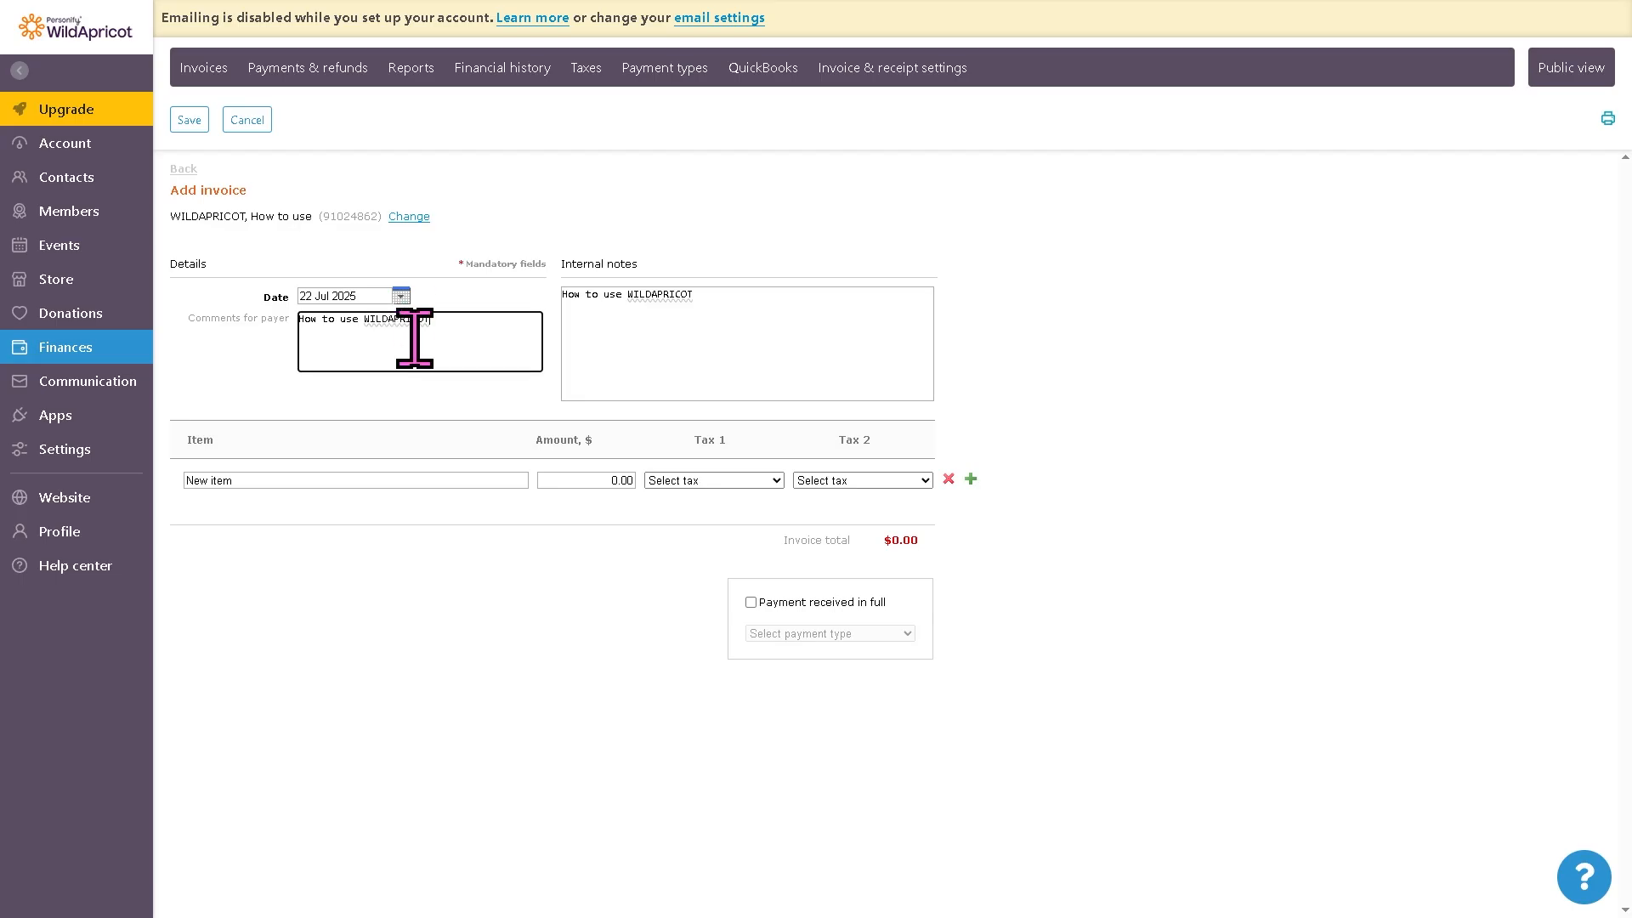
left_click(750, 602)
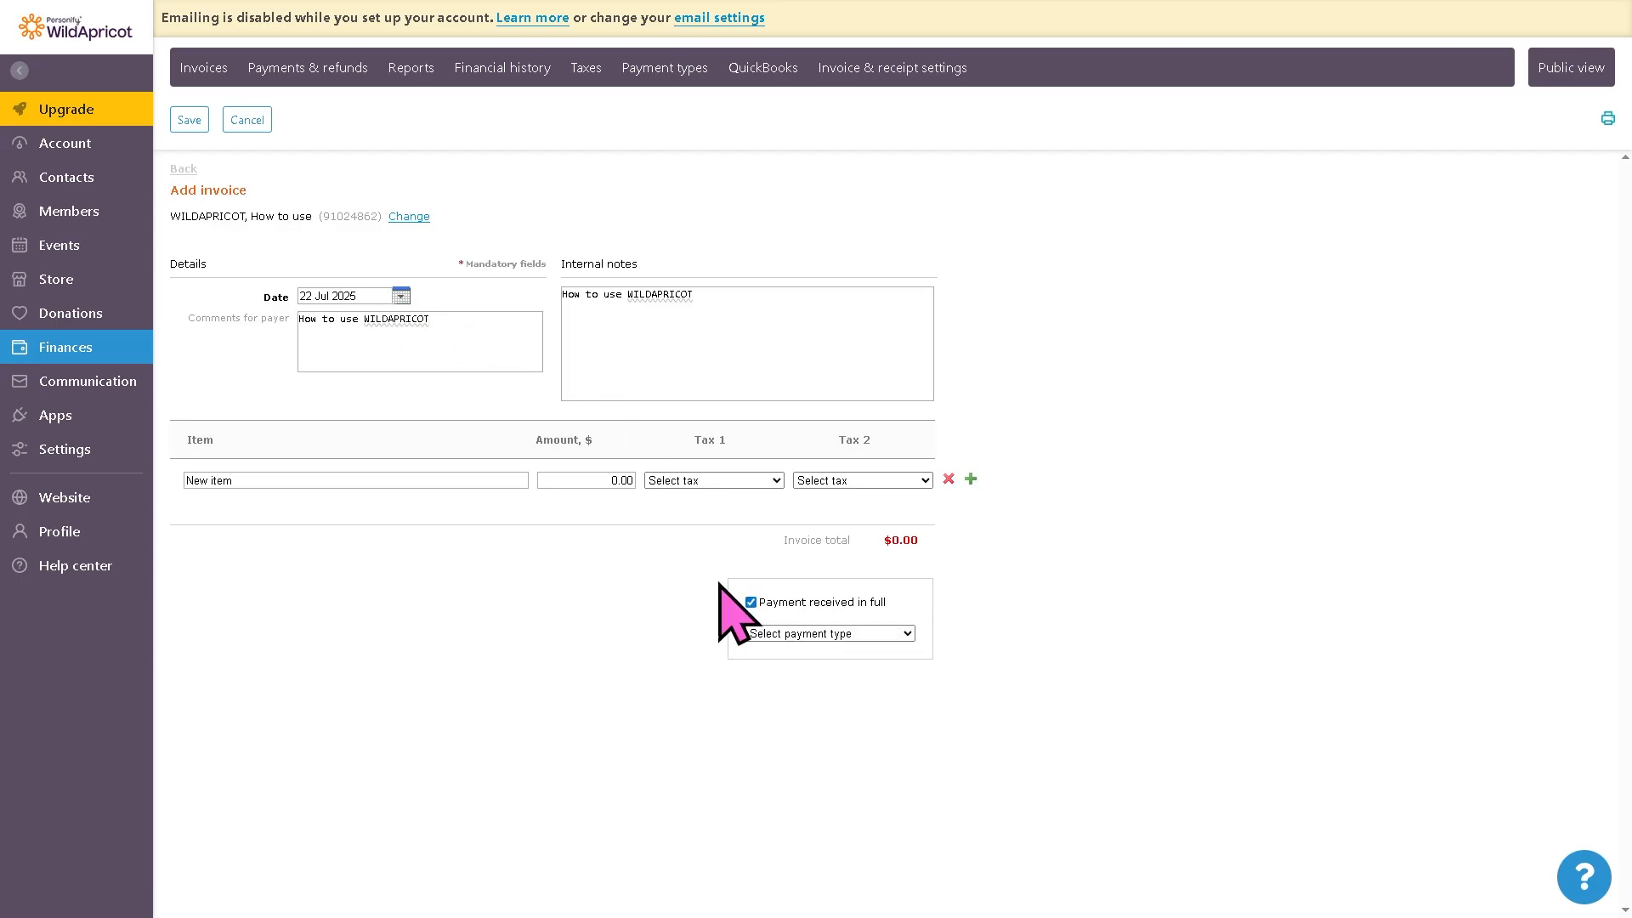
left_click(189, 119)
Step: Leave the invoice discarding its unsaved changes and open the Communication text messaging section
left_click(961, 102)
left_click(77, 393)
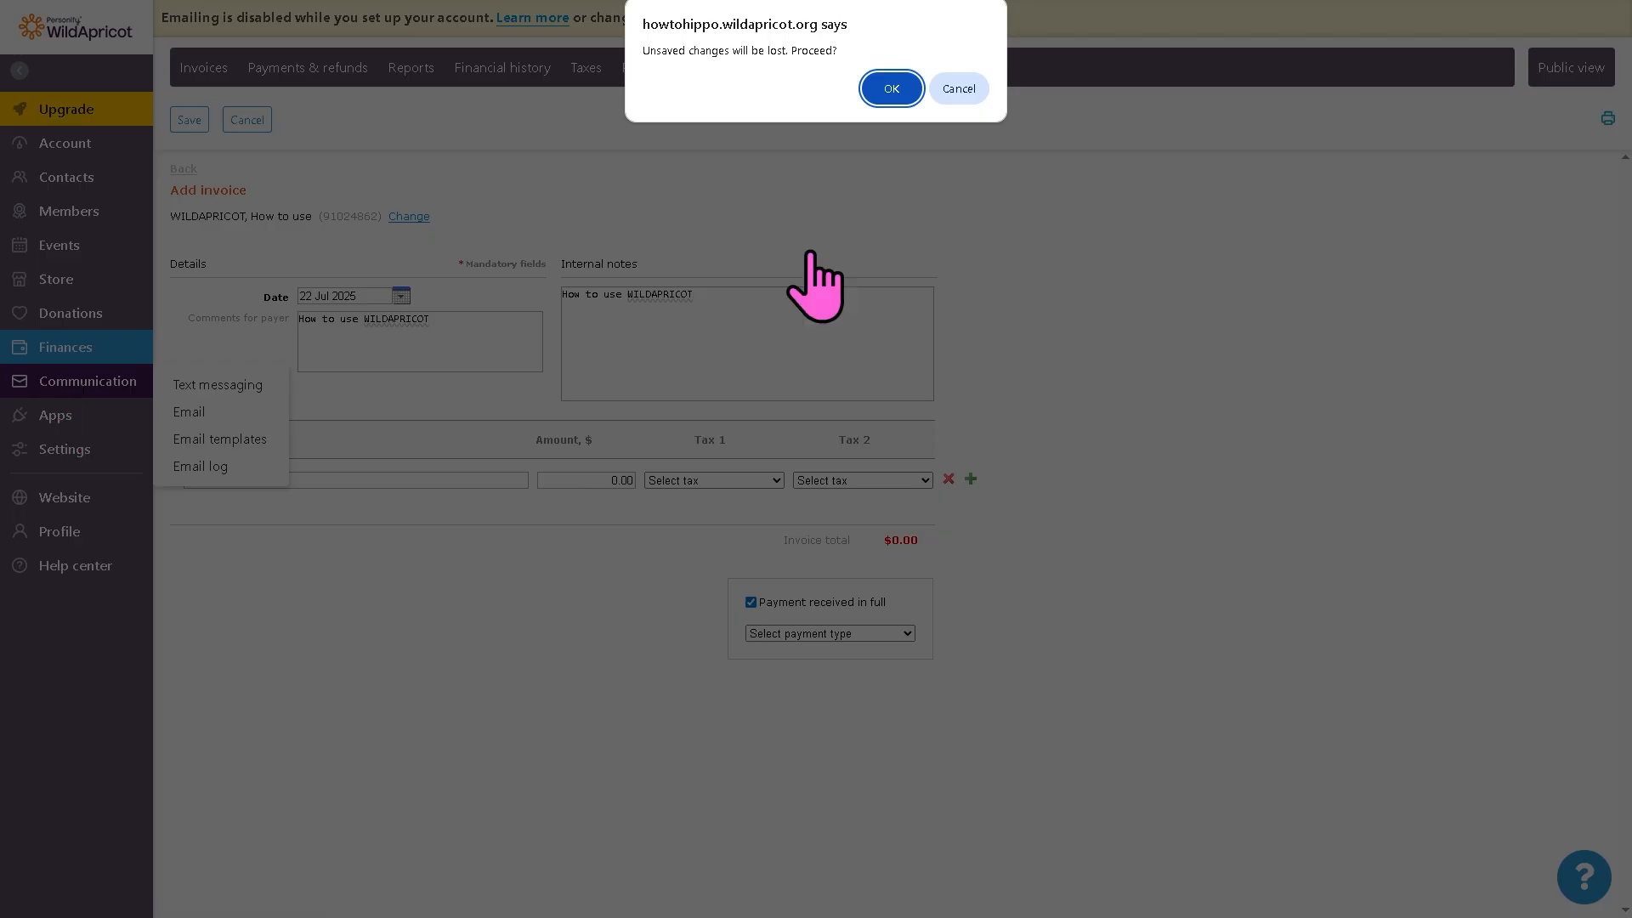
left_click(891, 89)
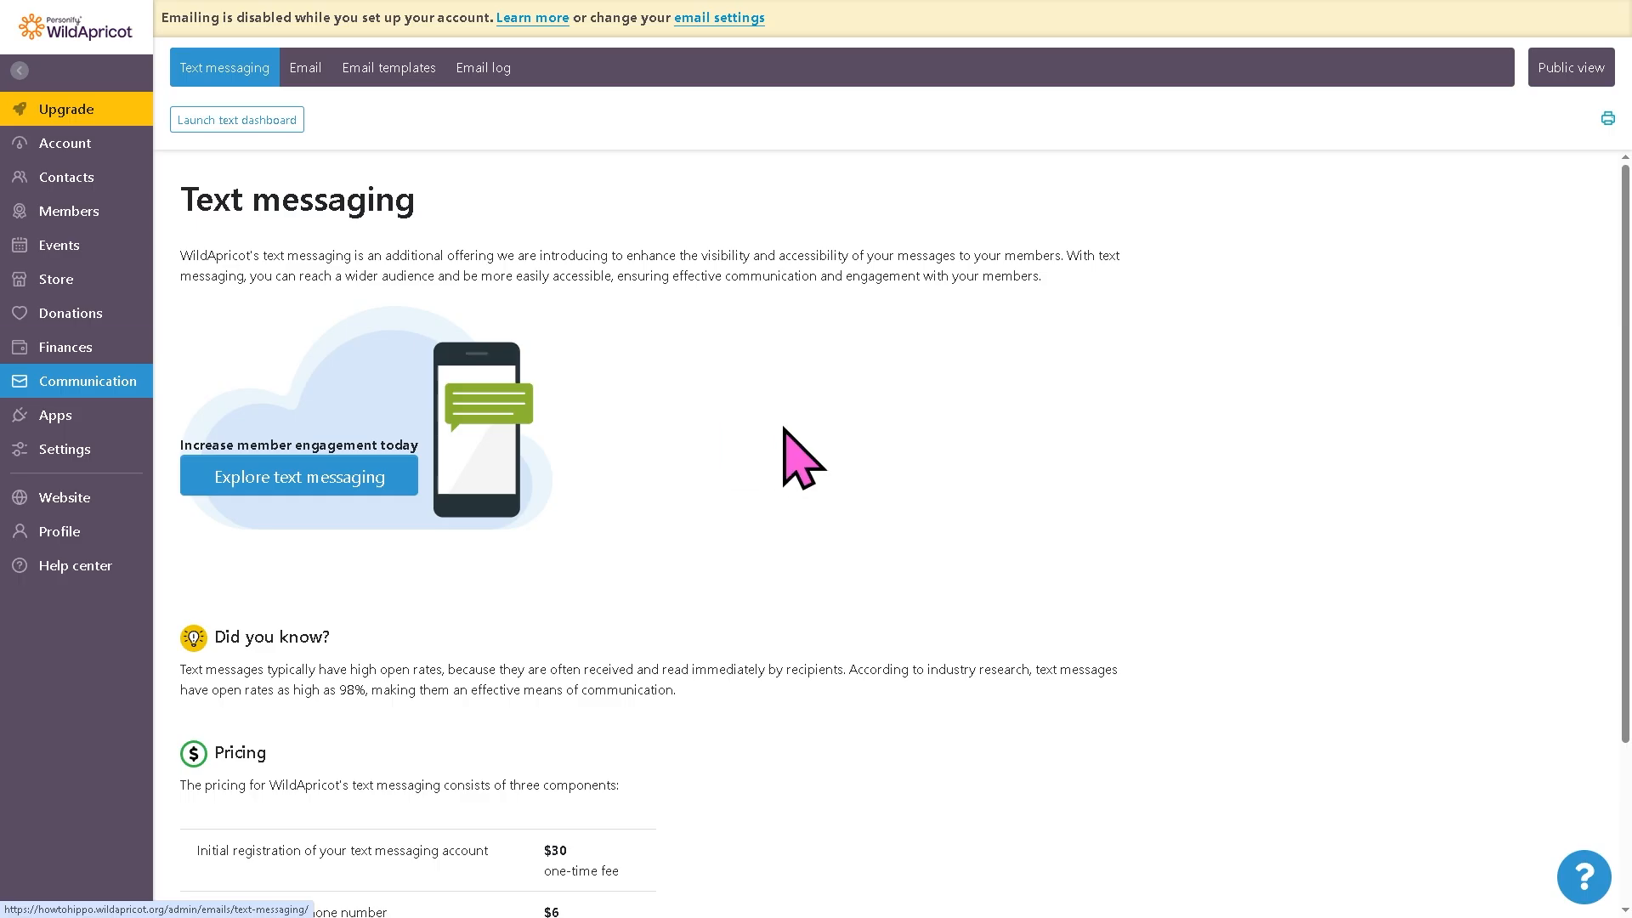
Step: Launch the text messaging dashboard and return to the admin Apps page
left_click(274, 122)
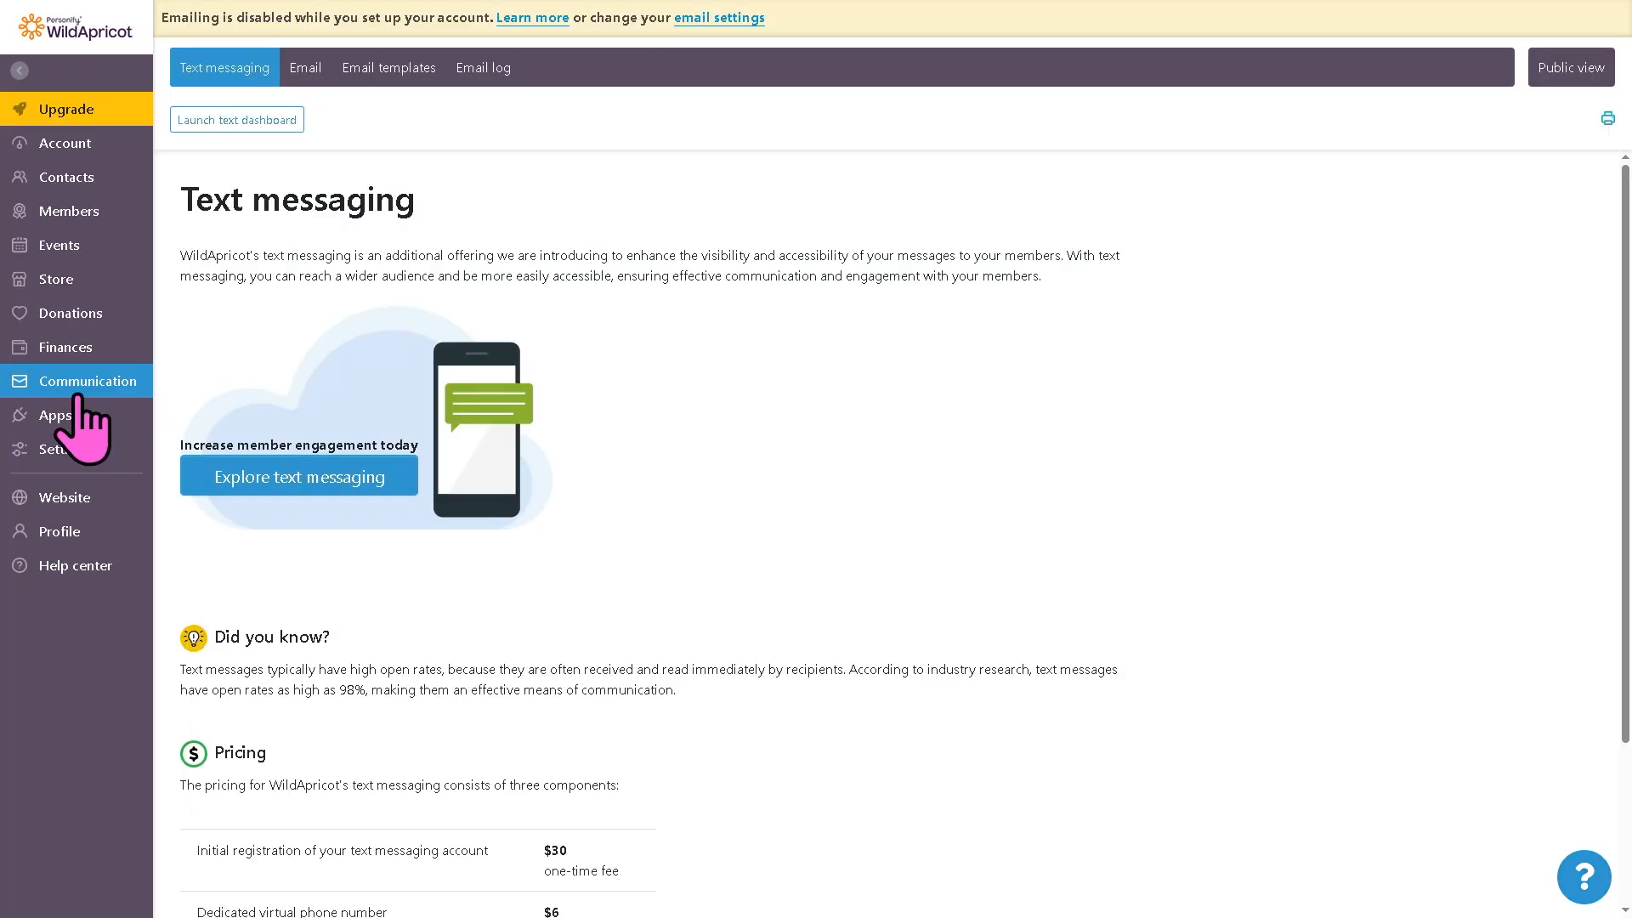
left_click(76, 416)
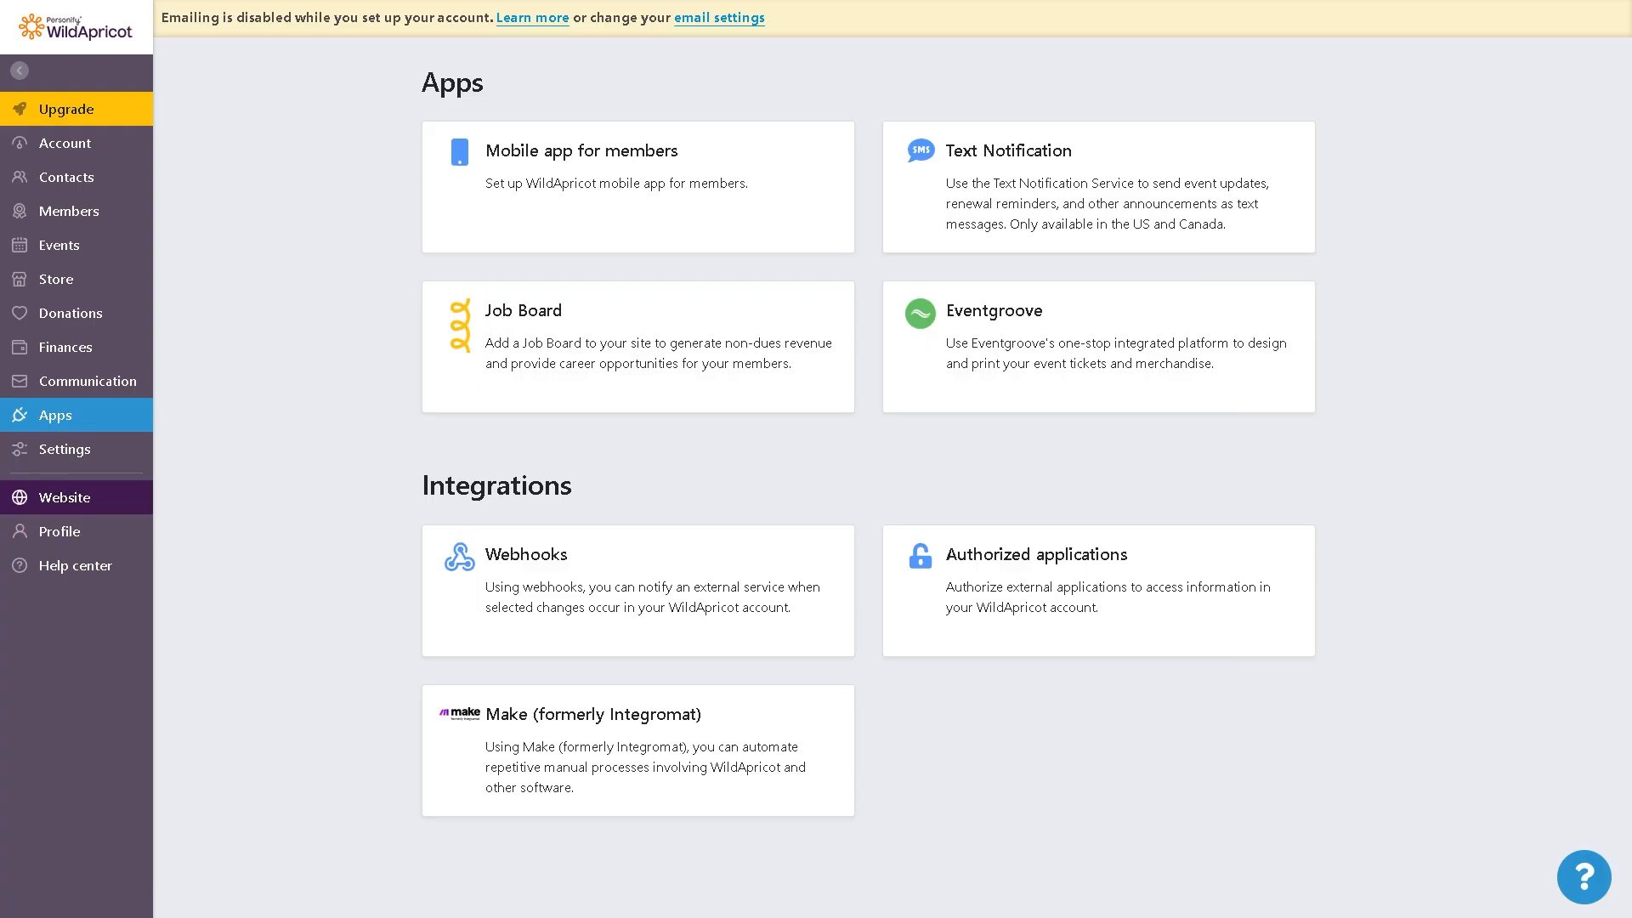
Step: Edit the website home page, set the welcome banner's background image to the hippo picture, and save the page
left_click(64, 498)
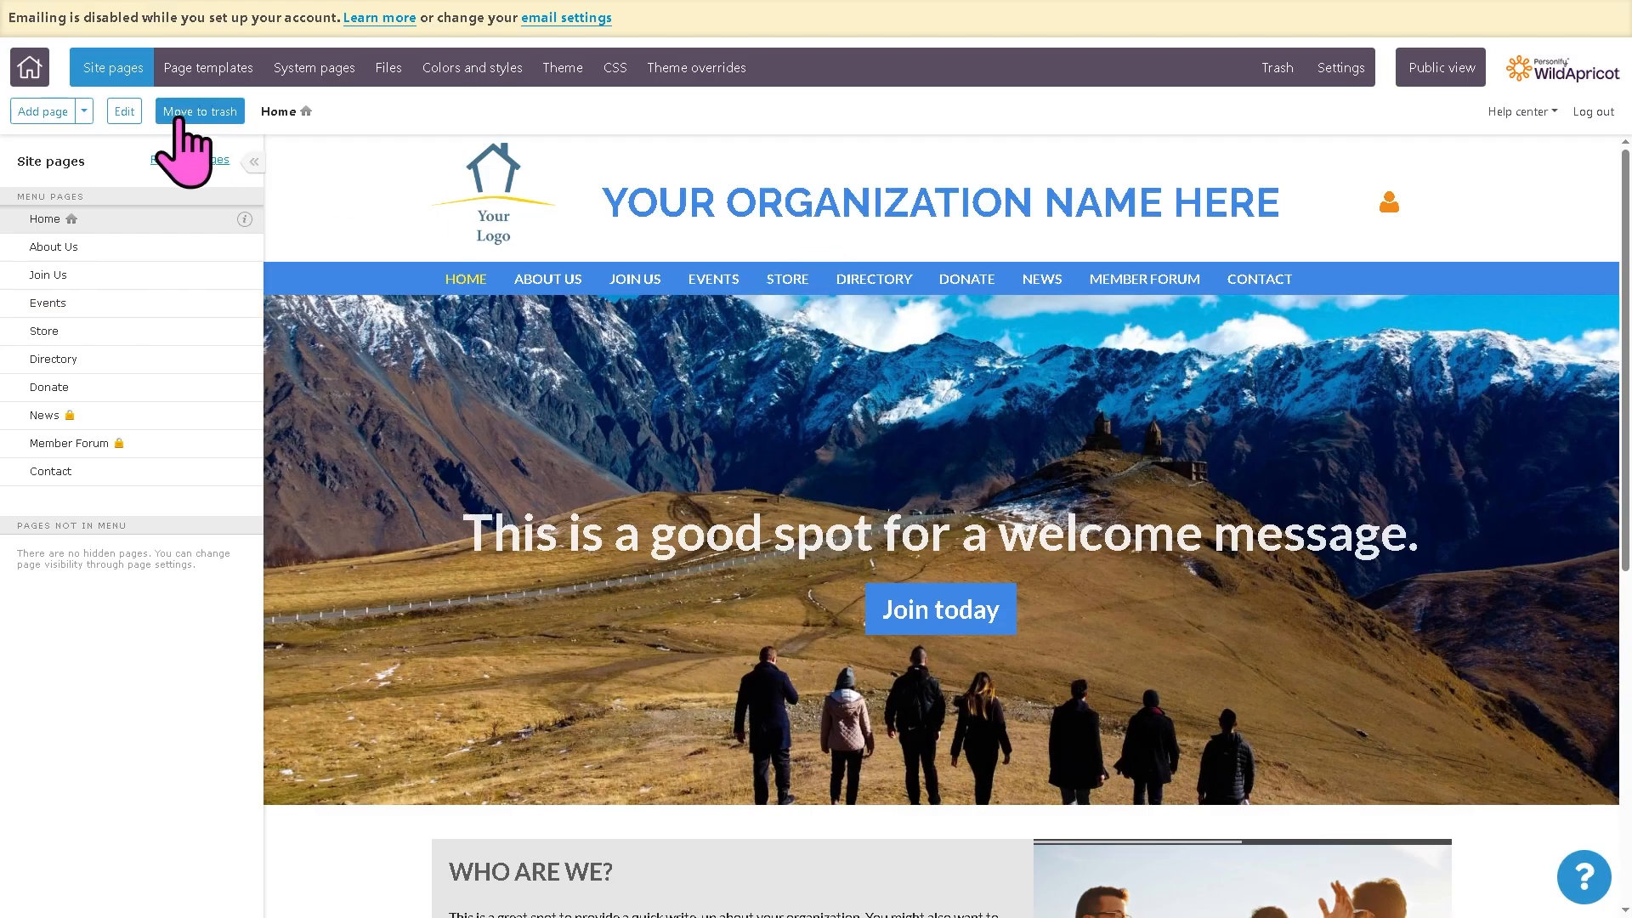
left_click(124, 112)
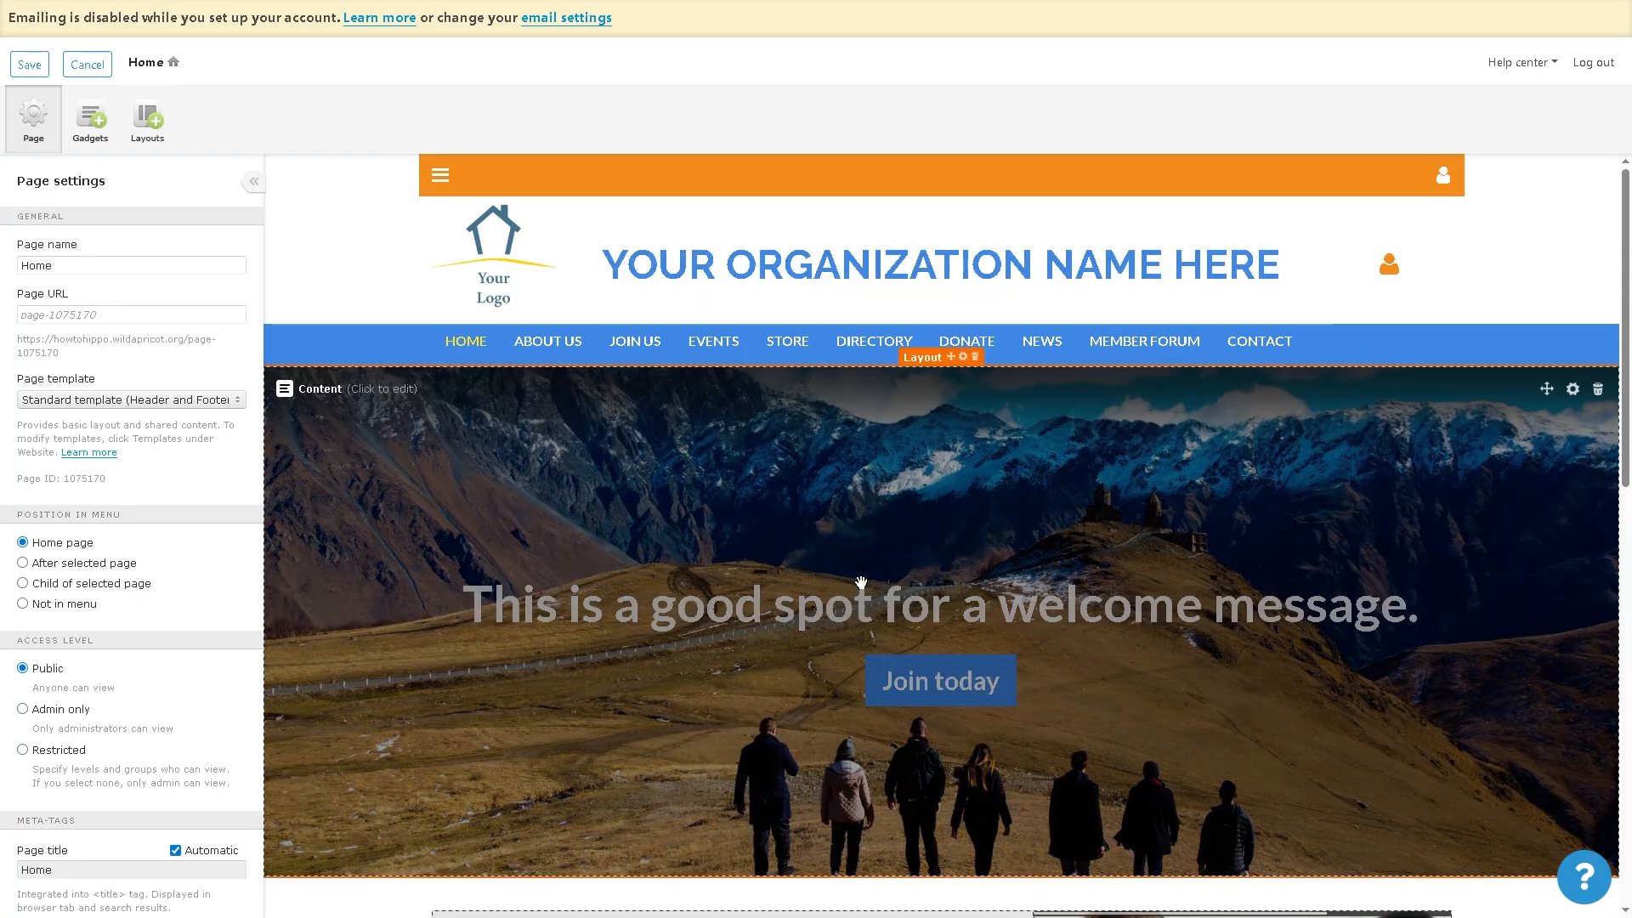
left_click(833, 618)
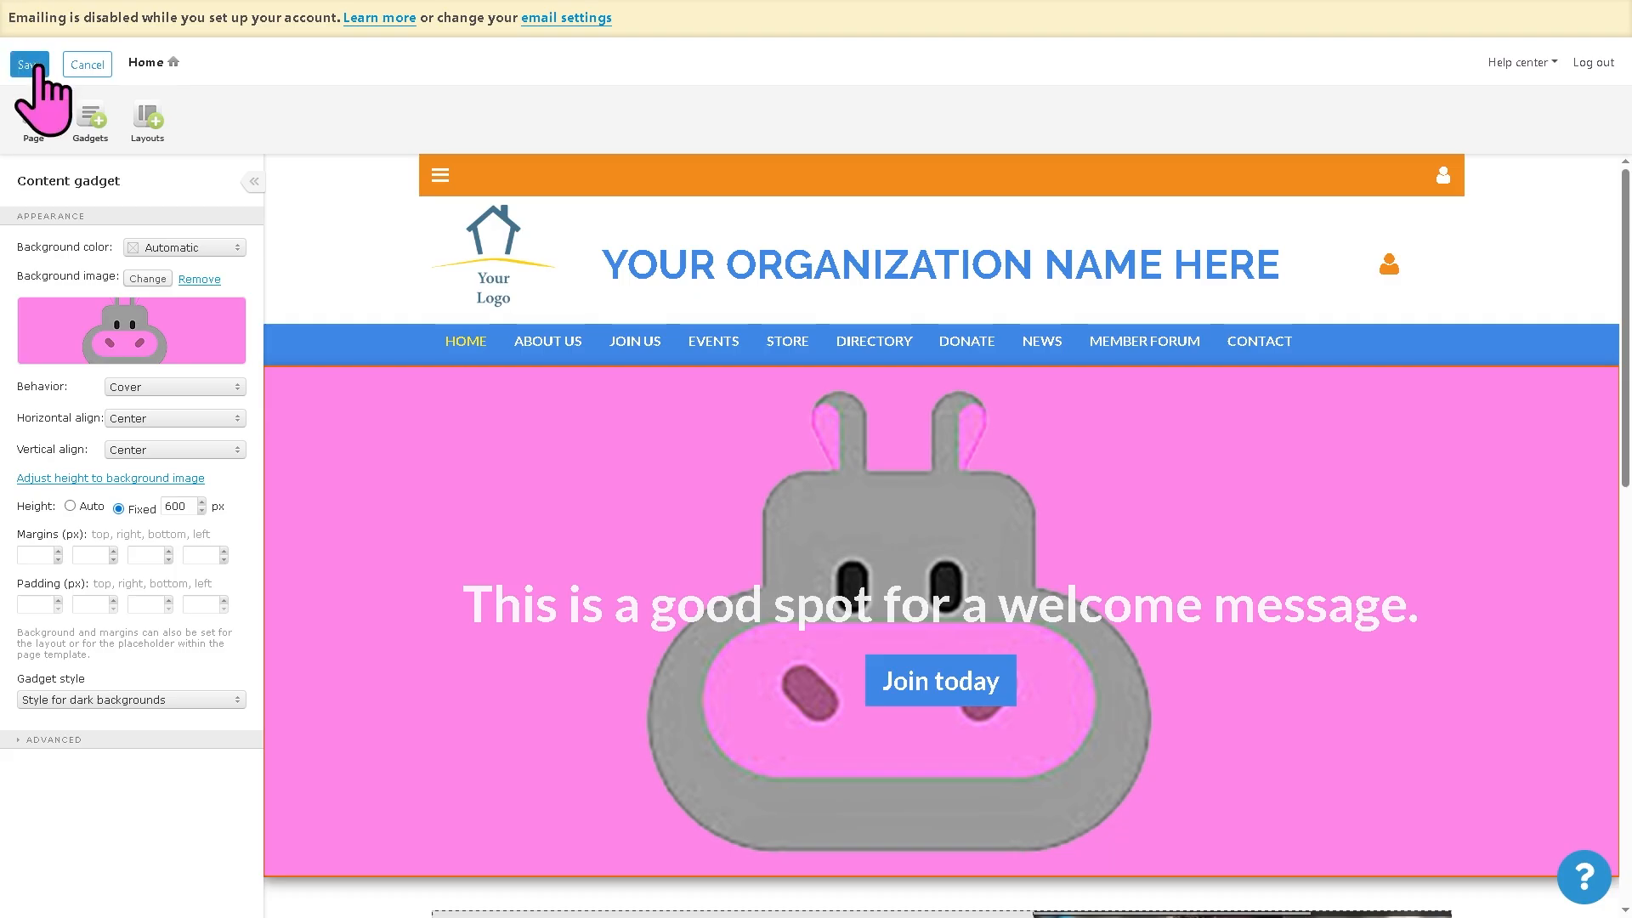
left_click(34, 65)
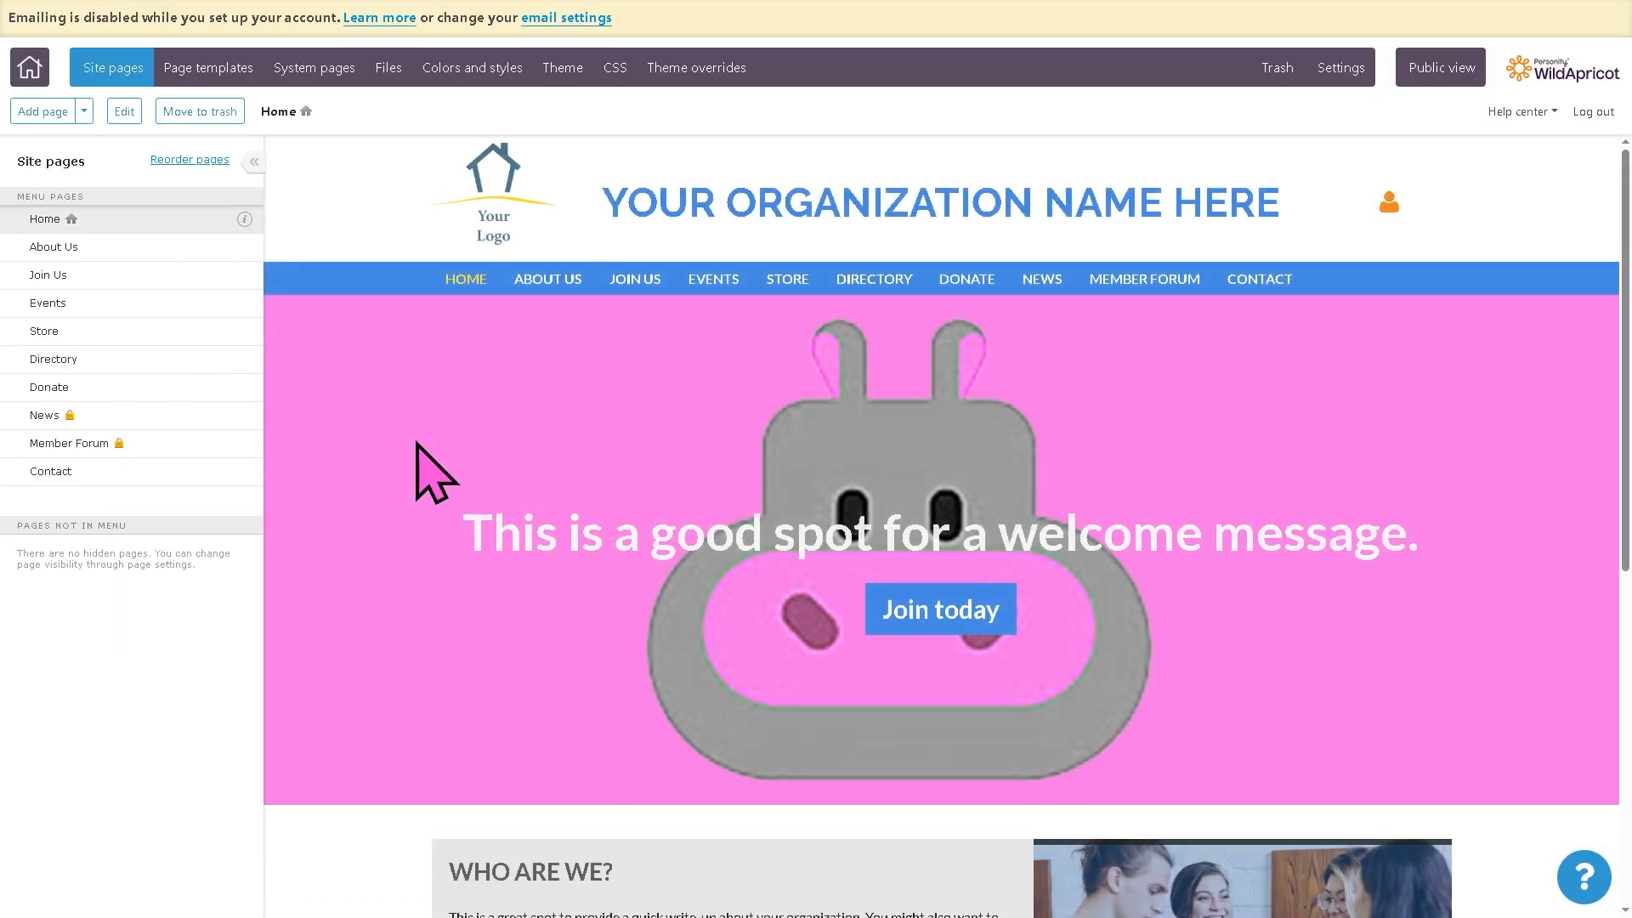
left_click(224, 73)
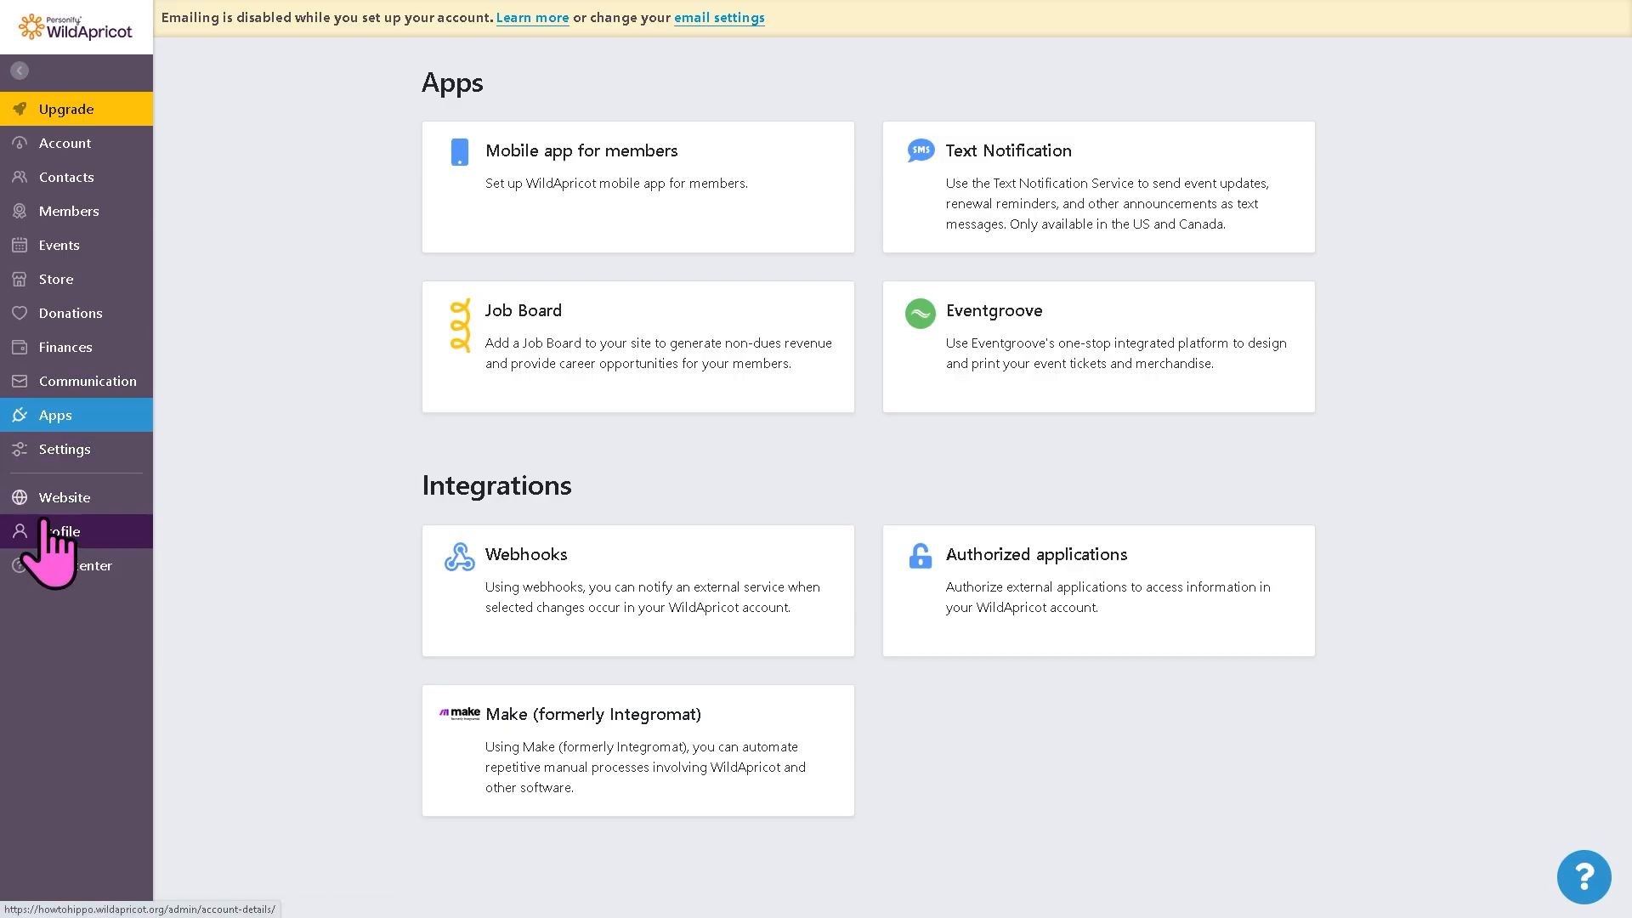
mouse_move(53, 532)
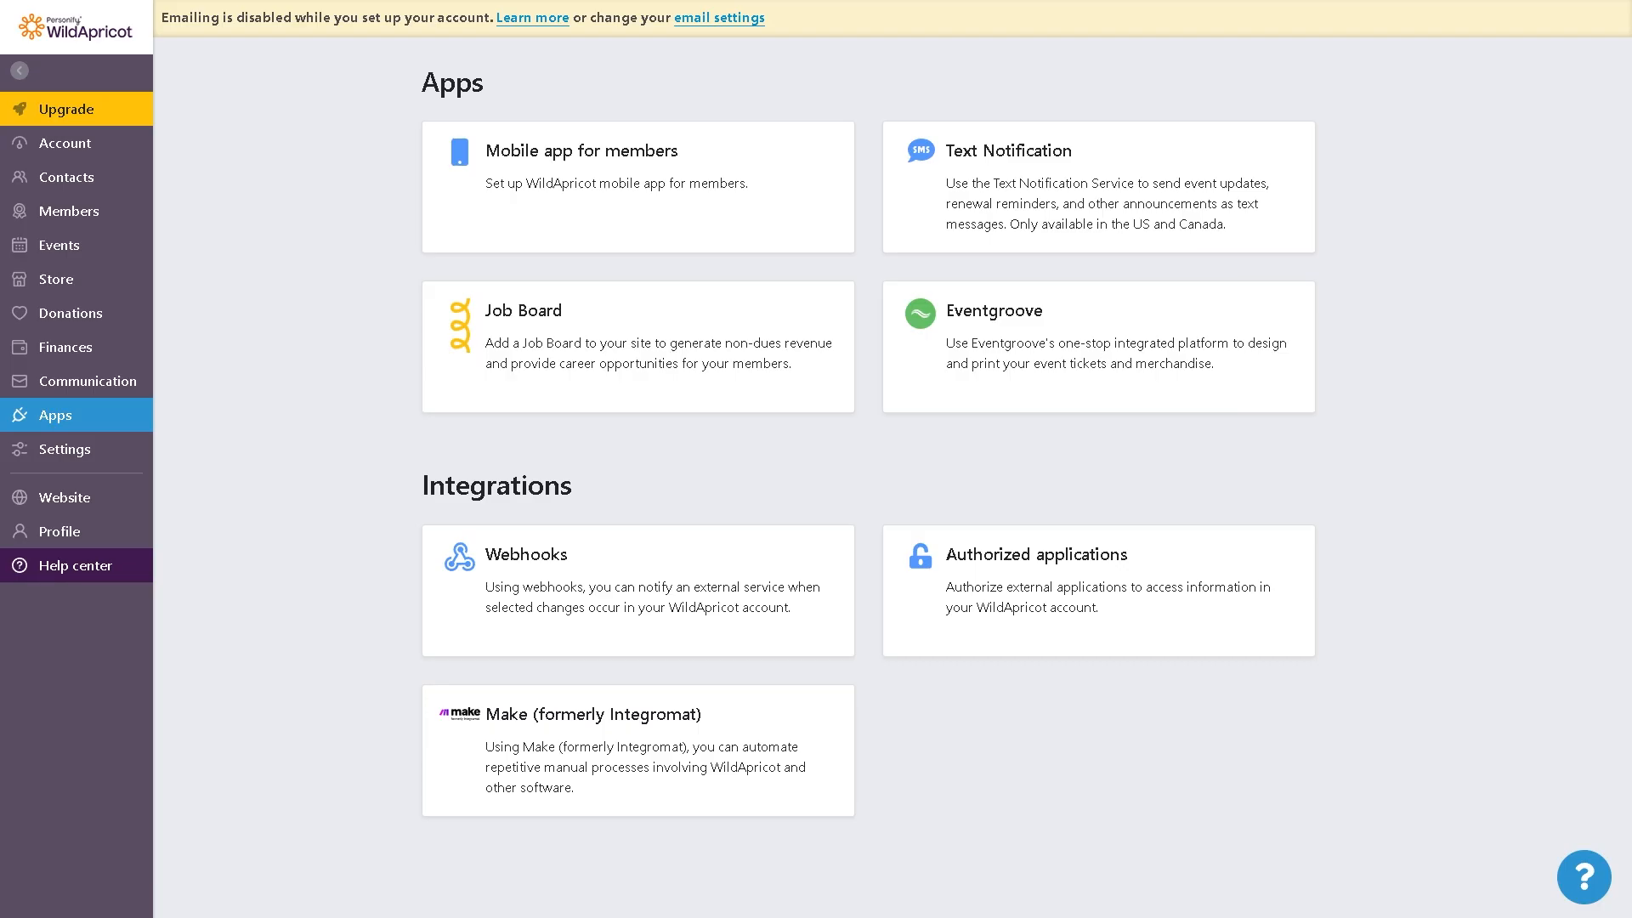
mouse_move(110, 565)
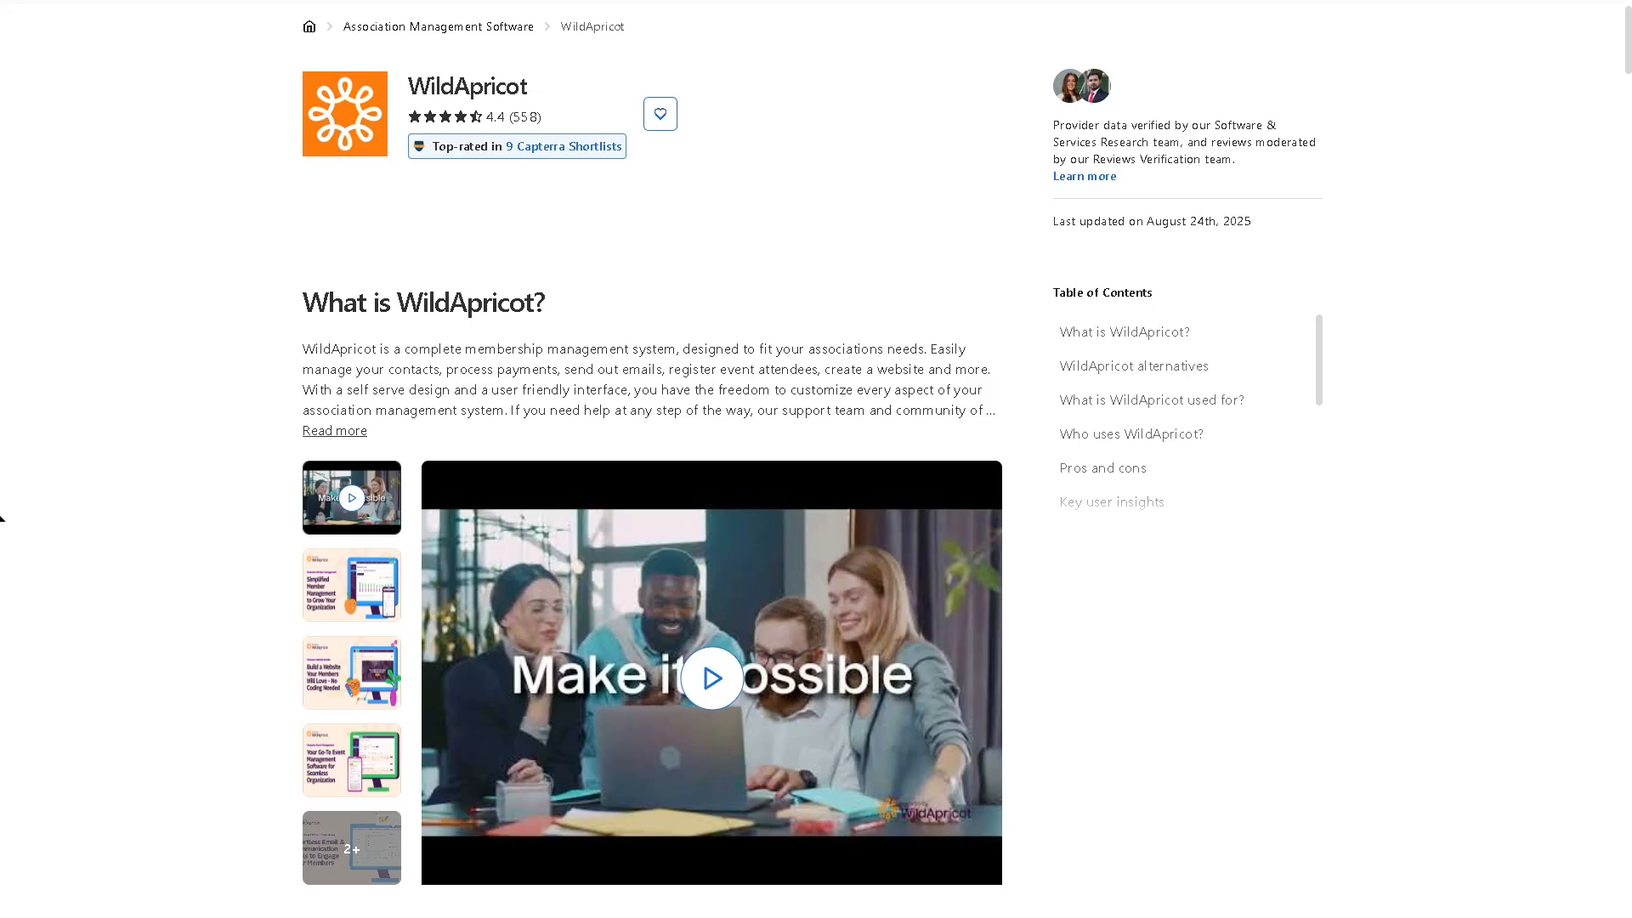
Step: Read through the WildApricot profile on Capterra, covering its overview, popular alternative comparison, use cases and pros and cons
scroll(1585, 425, "down", 4)
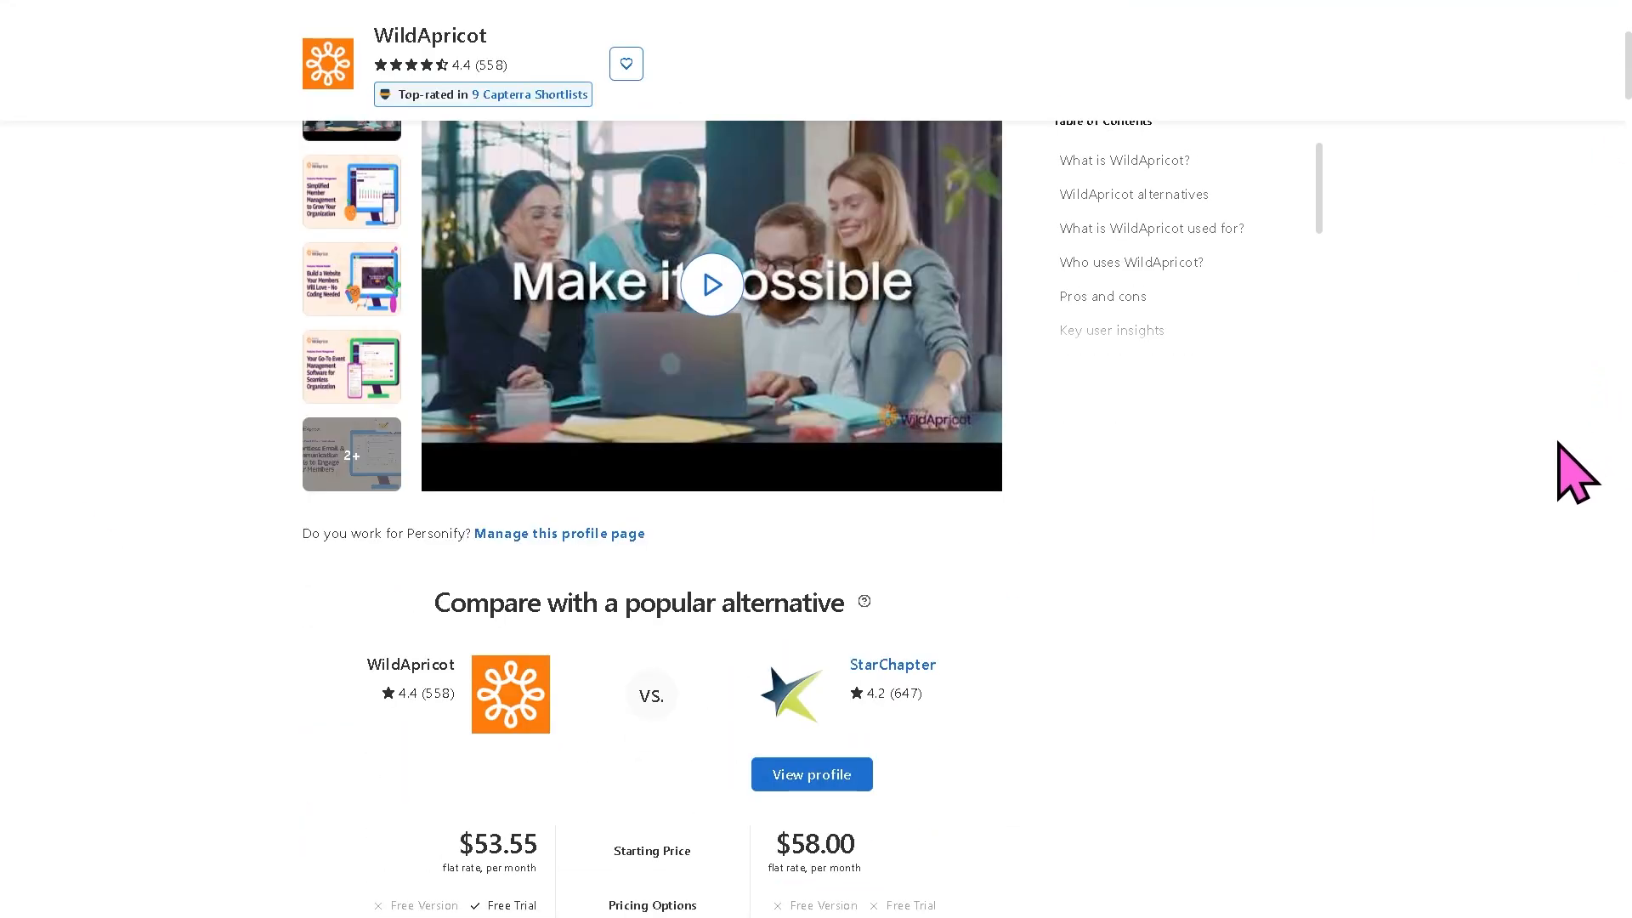
scroll(1530, 604, "down", 4)
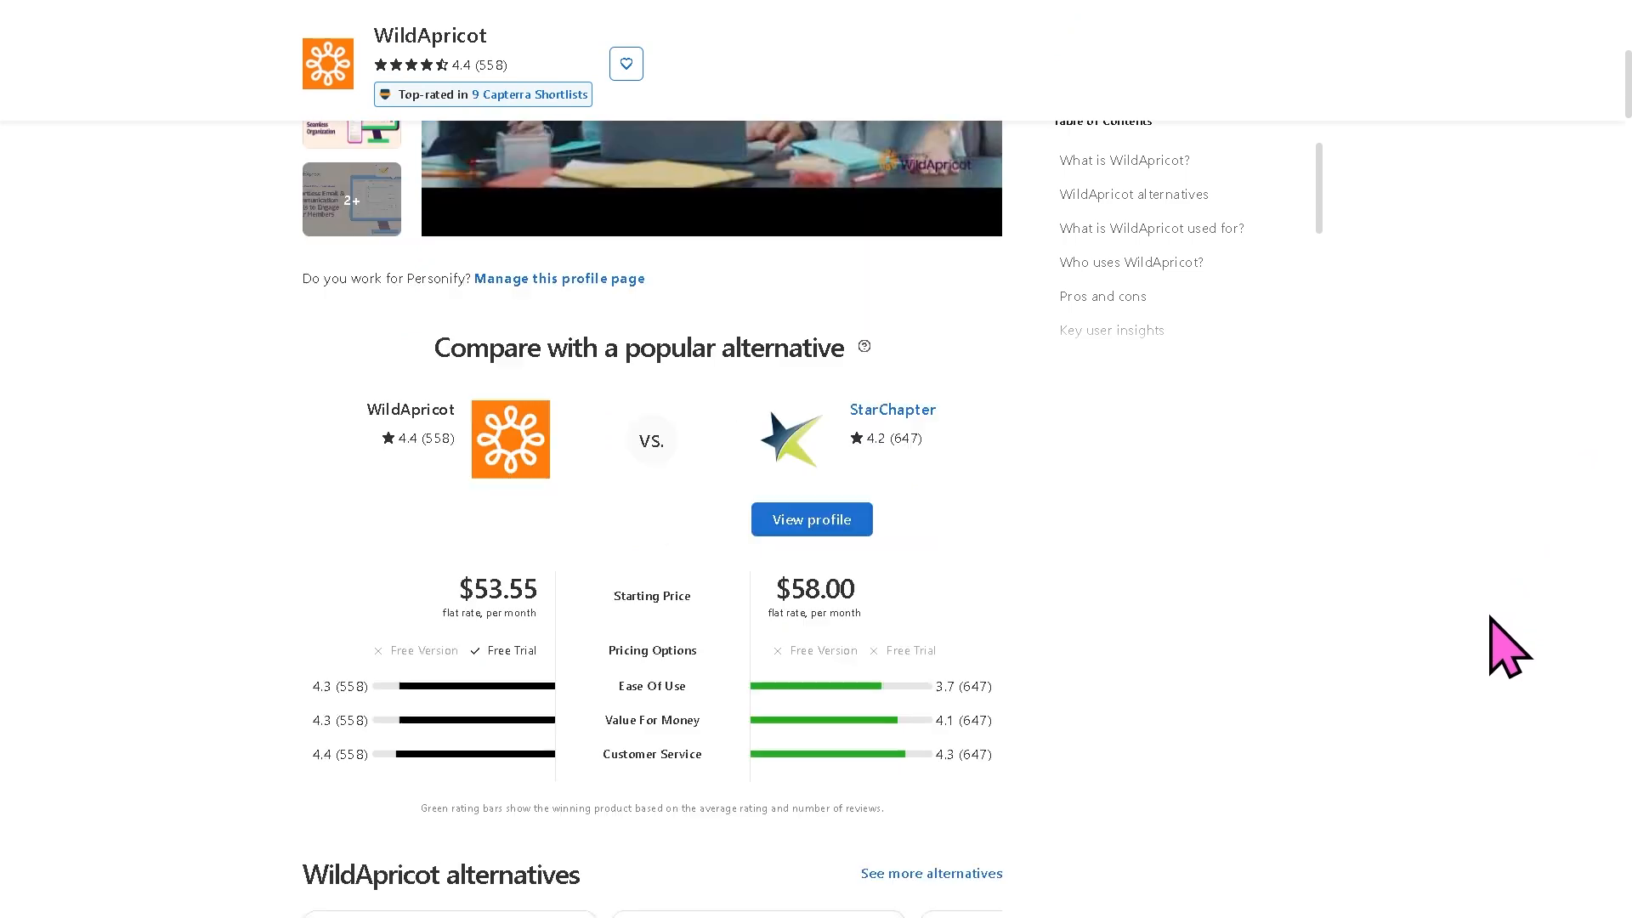
scroll(1507, 651, "down", 3)
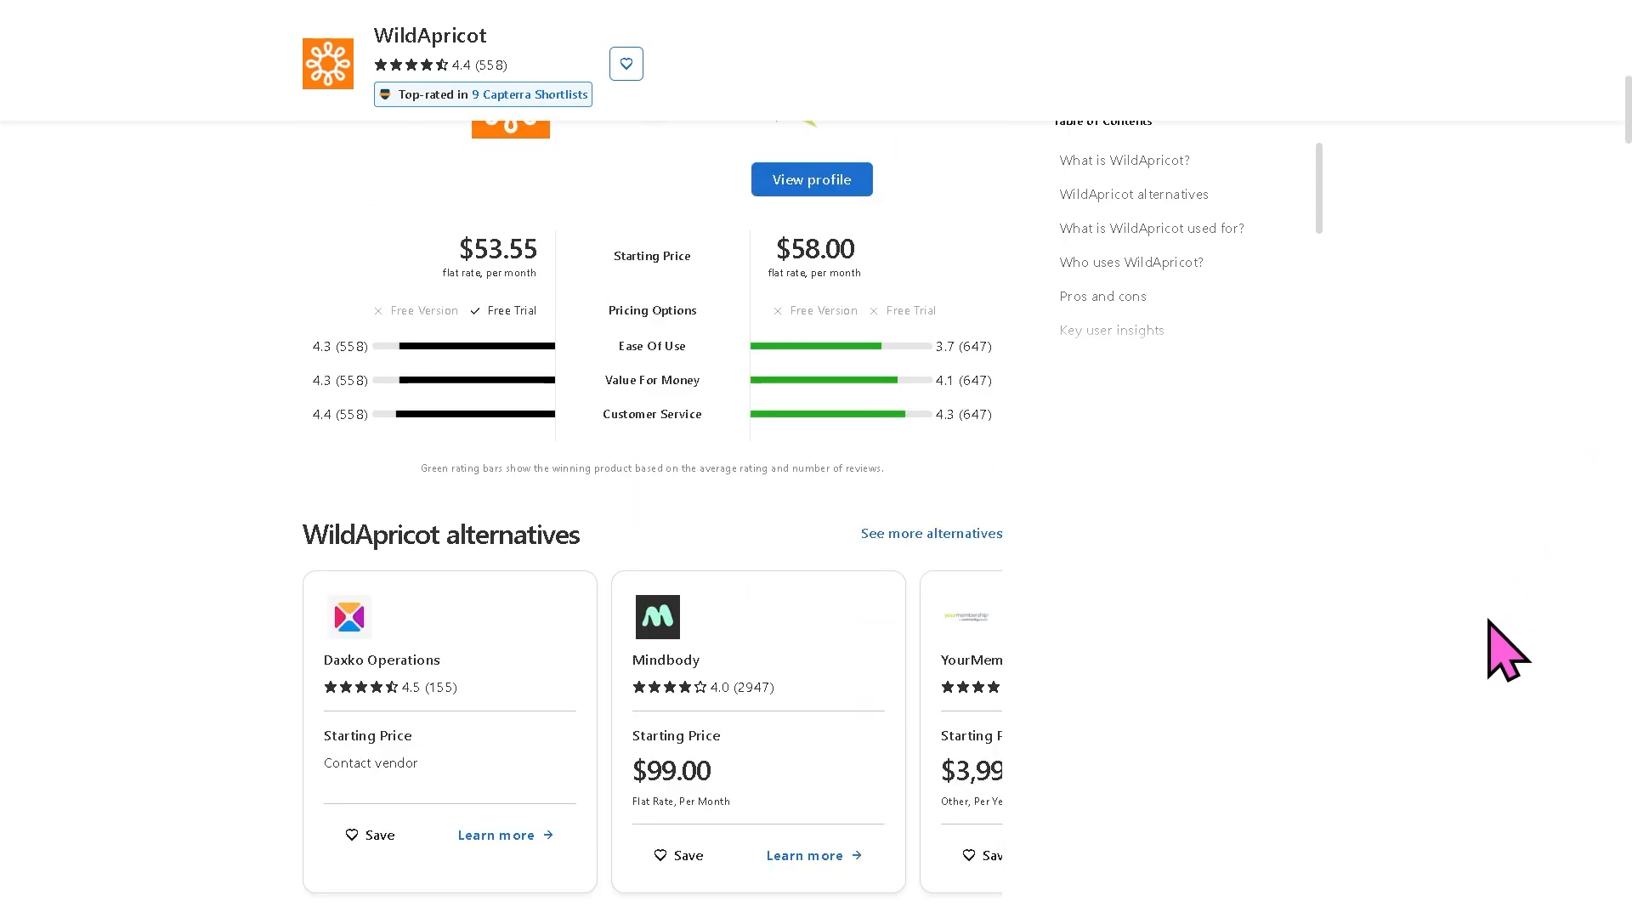
scroll(1507, 651, "down", 4)
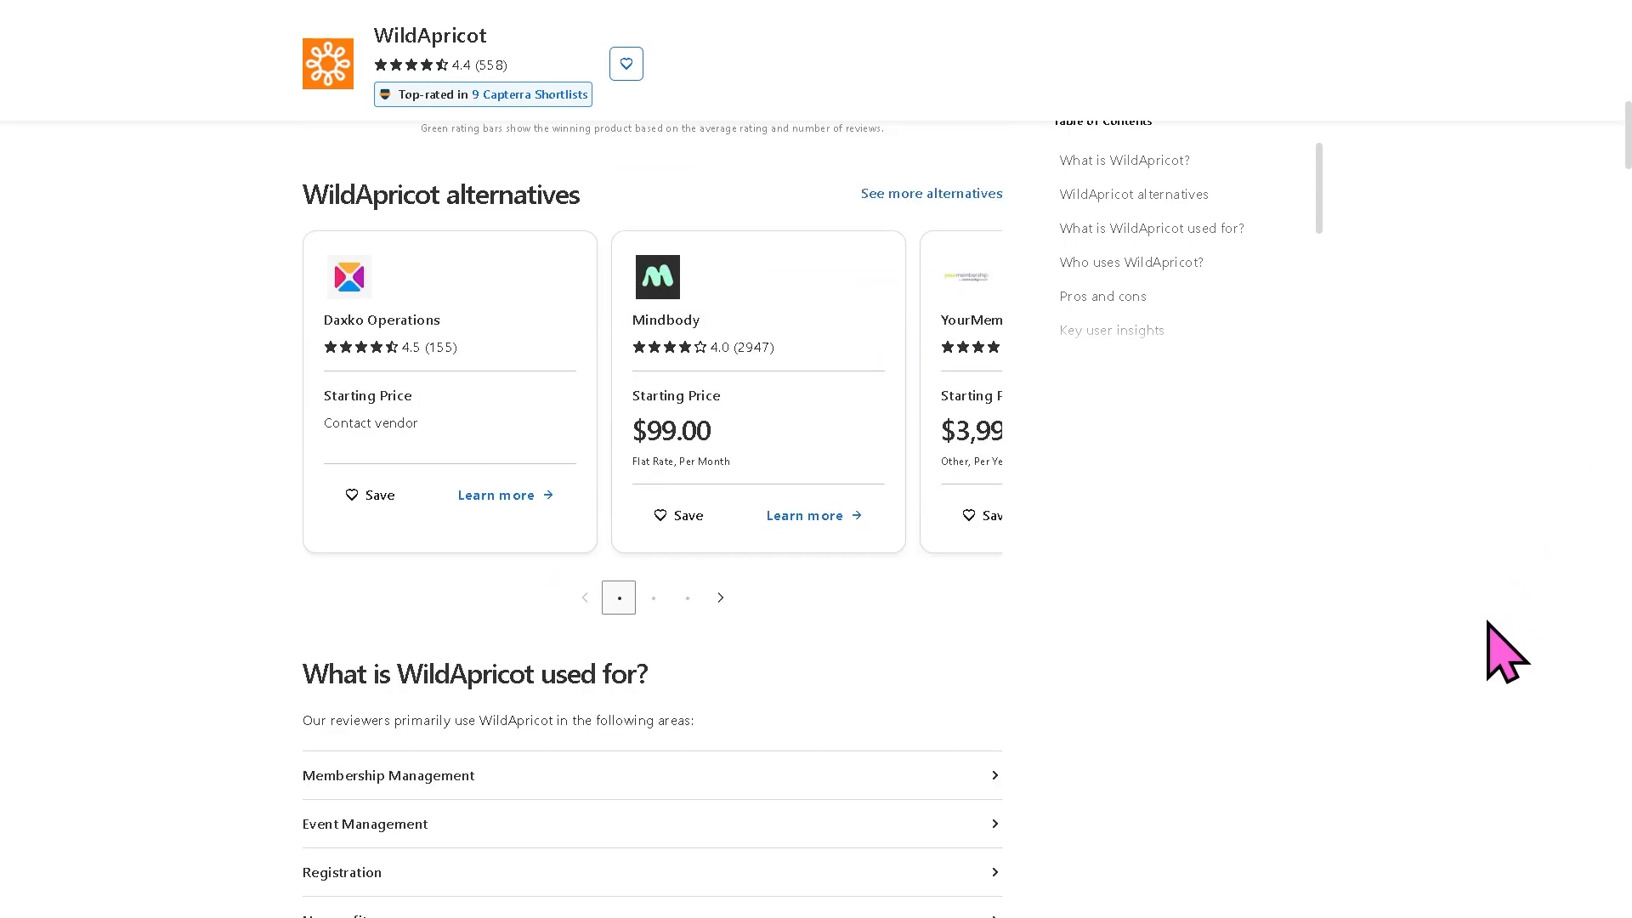
scroll(1506, 651, "down", 4)
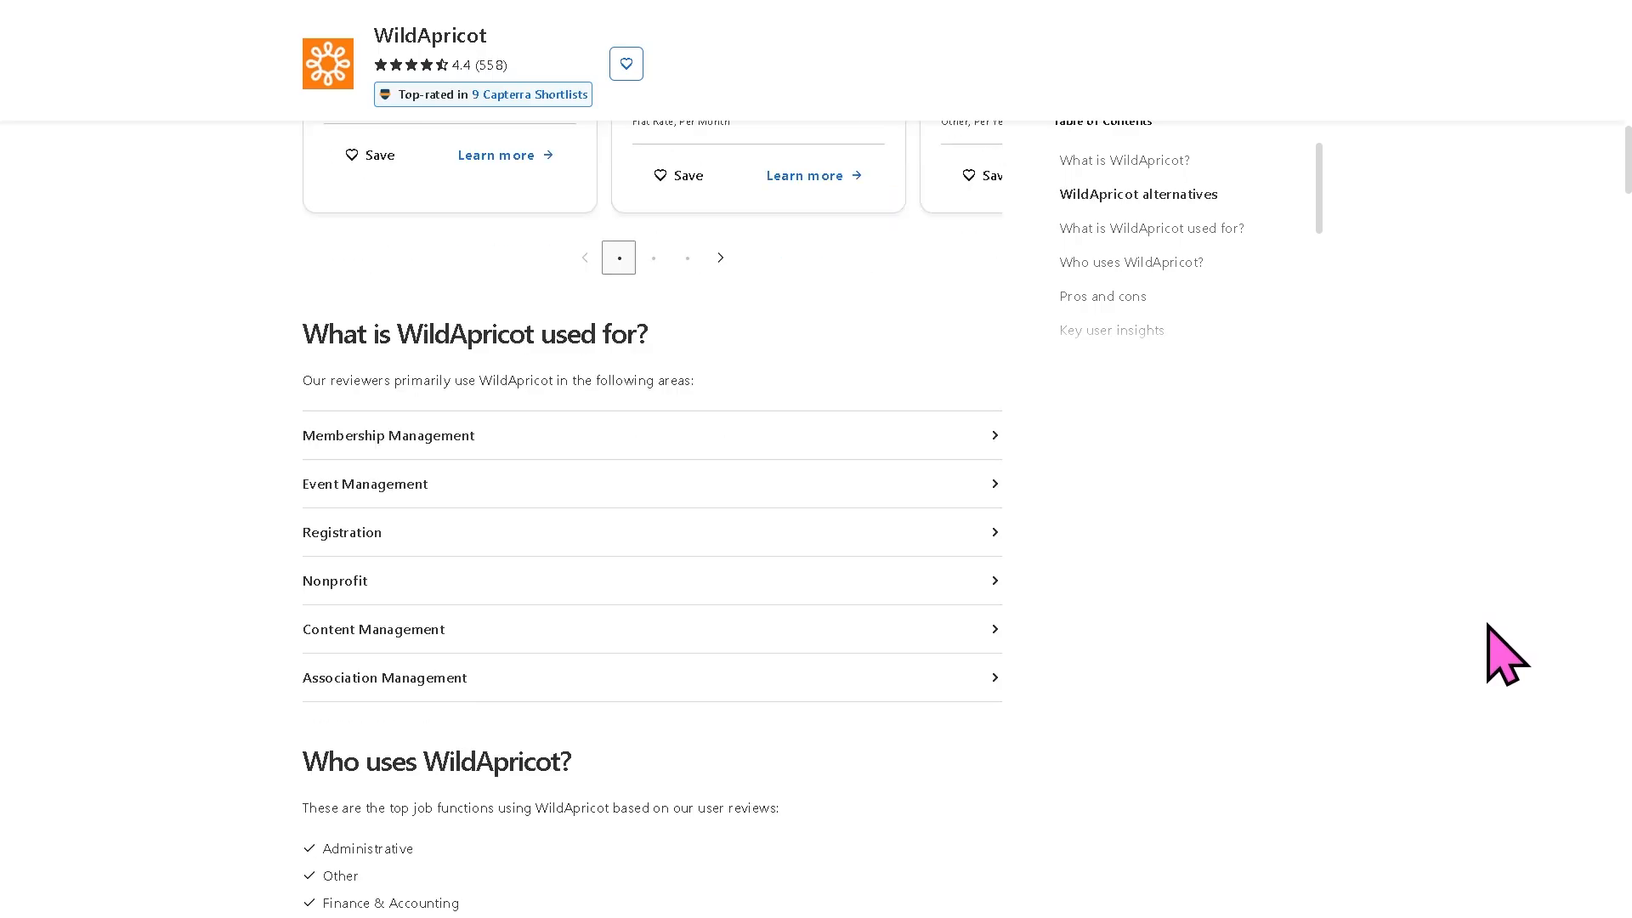
scroll(1507, 654, "down", 5)
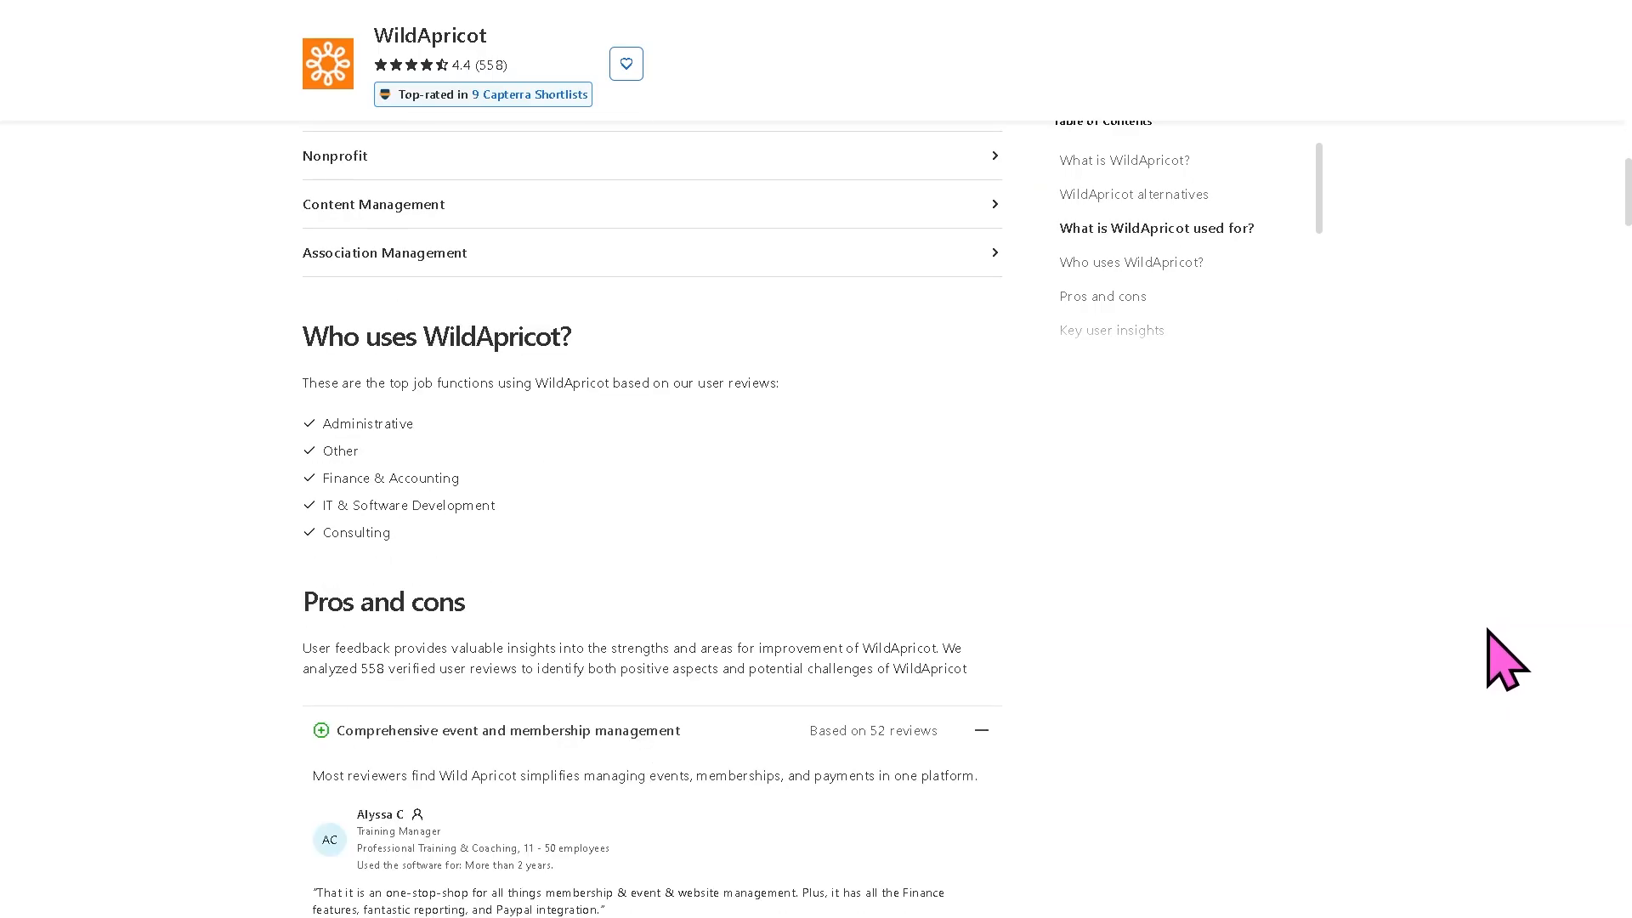
scroll(1506, 660, "down", 3)
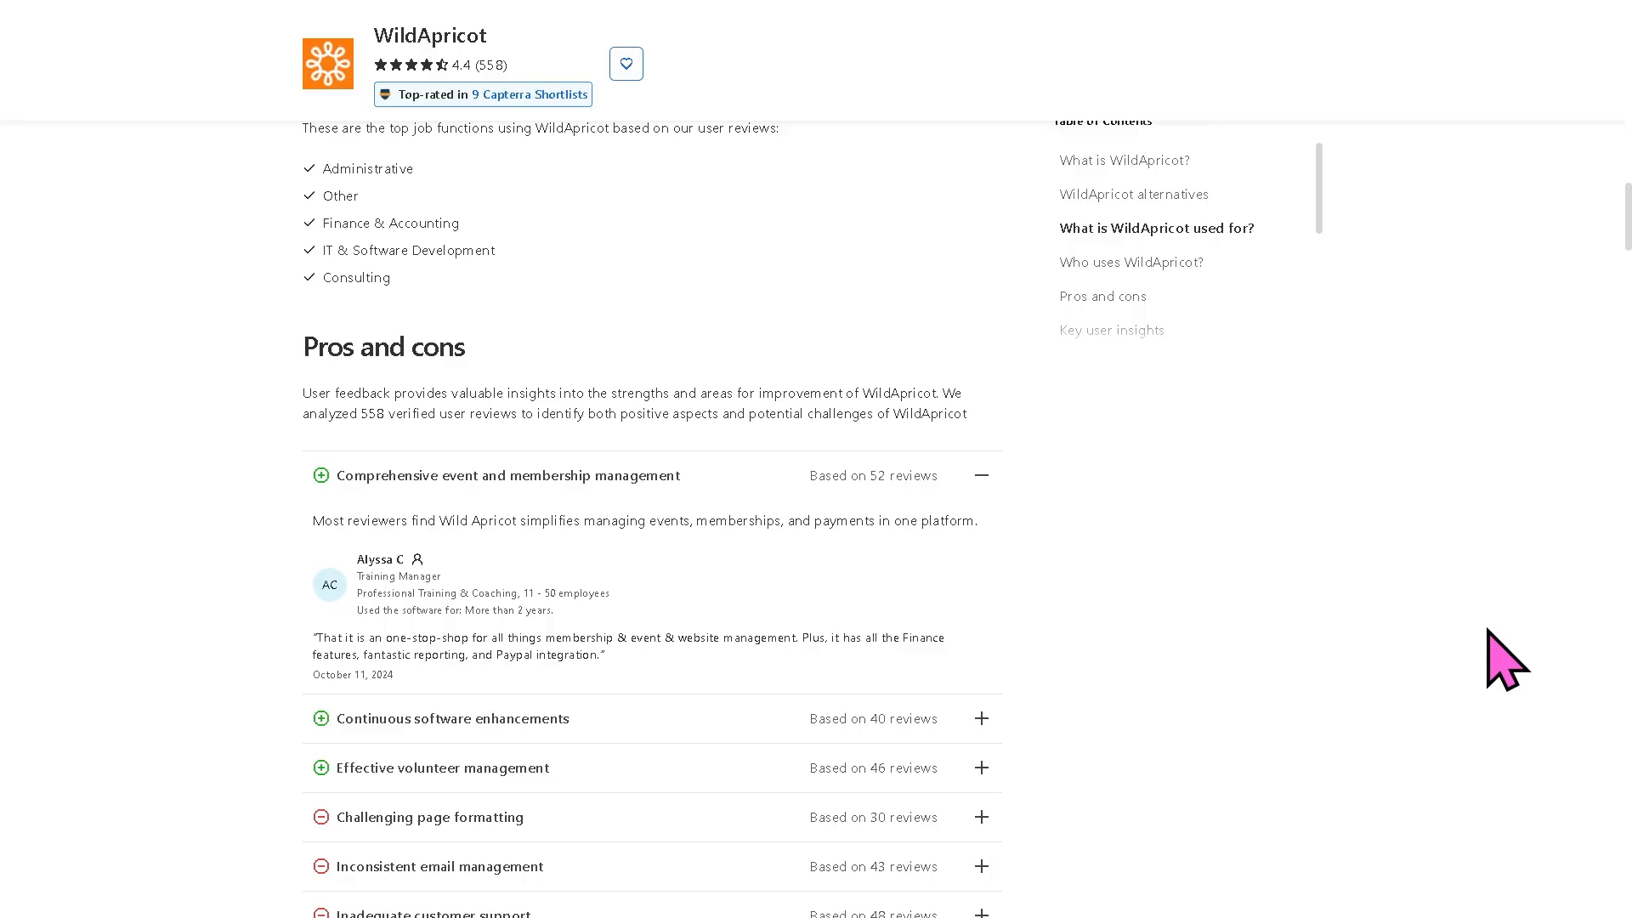
scroll(1507, 660, "down", 3)
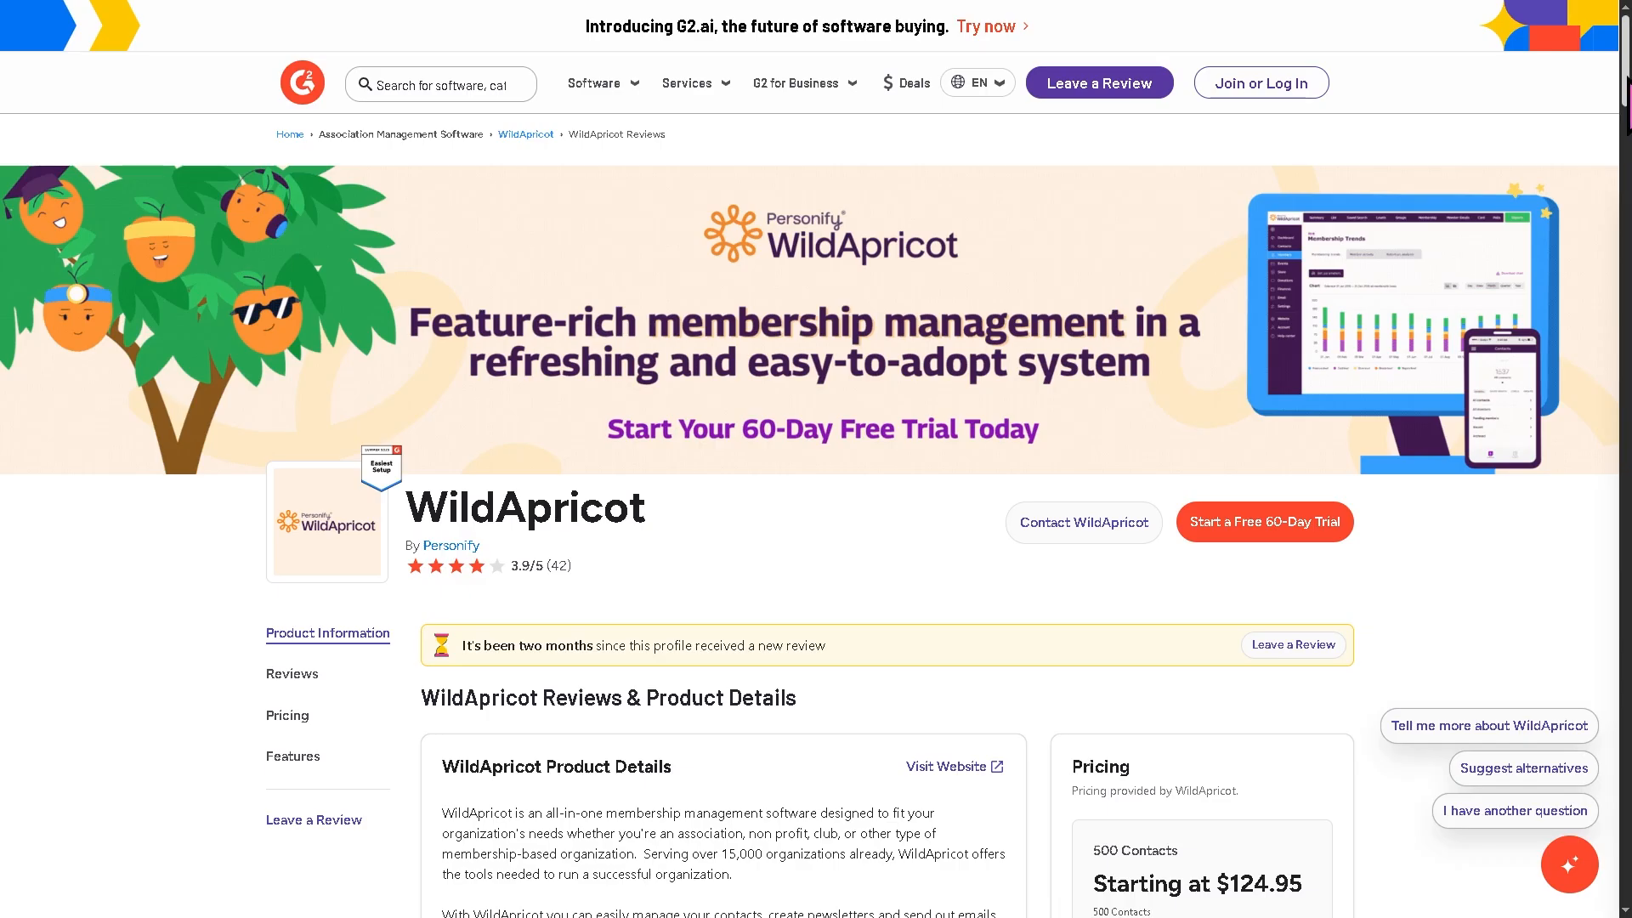
Step: Scroll through the WildApricot product details, integrations and user reviews on G2
scroll(1626, 81, "down", 15)
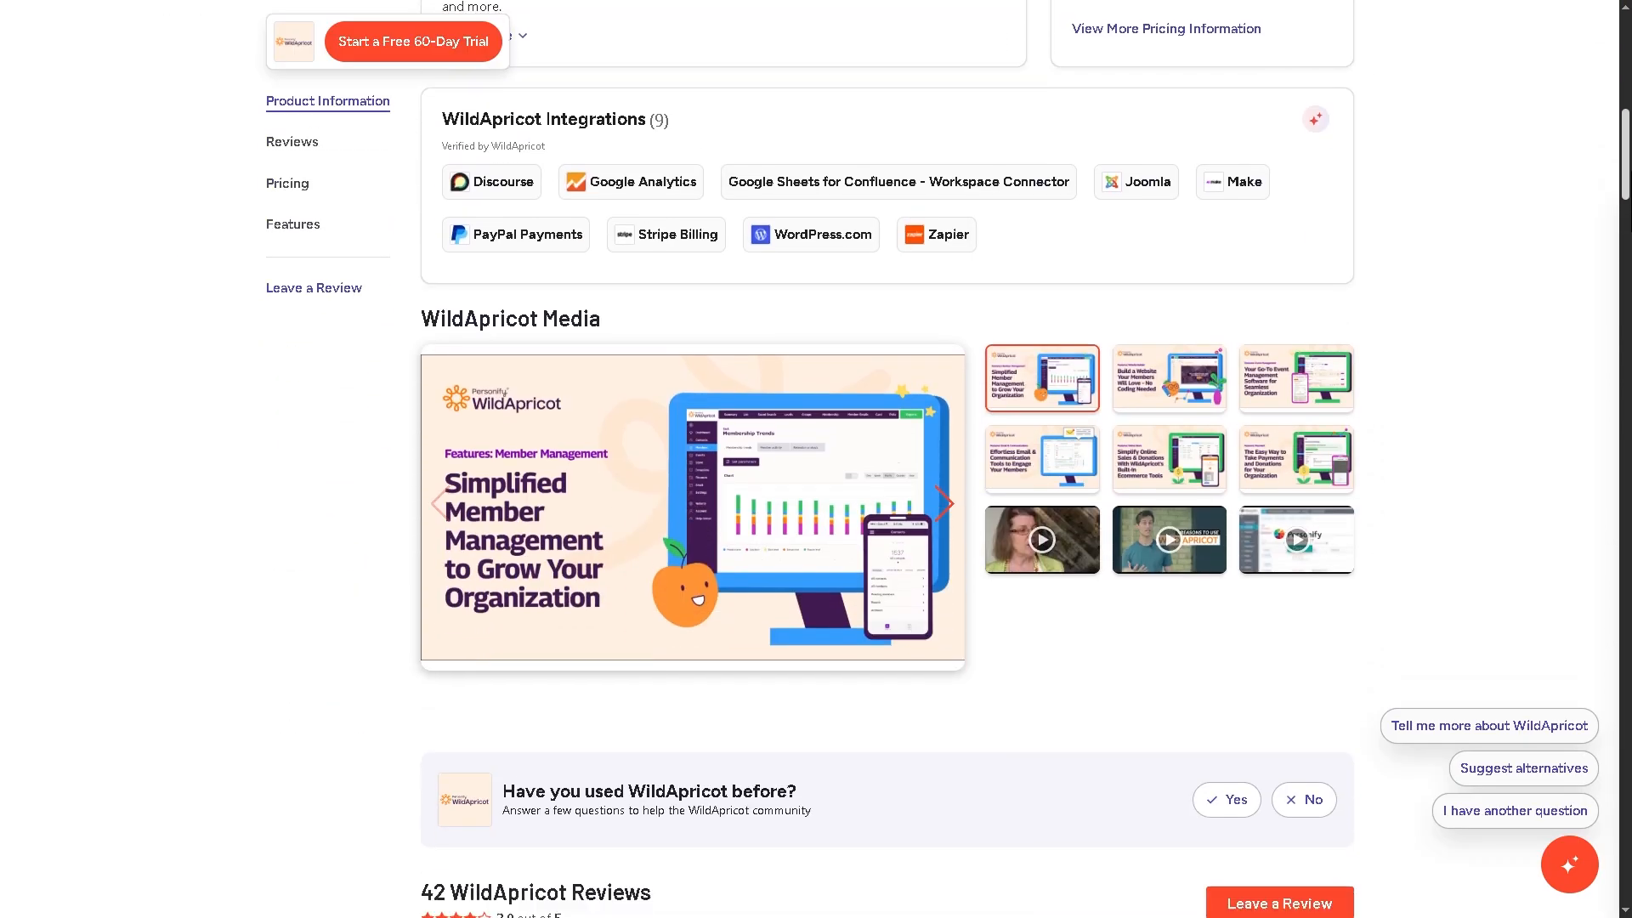
scroll(886, 459, "down", 9)
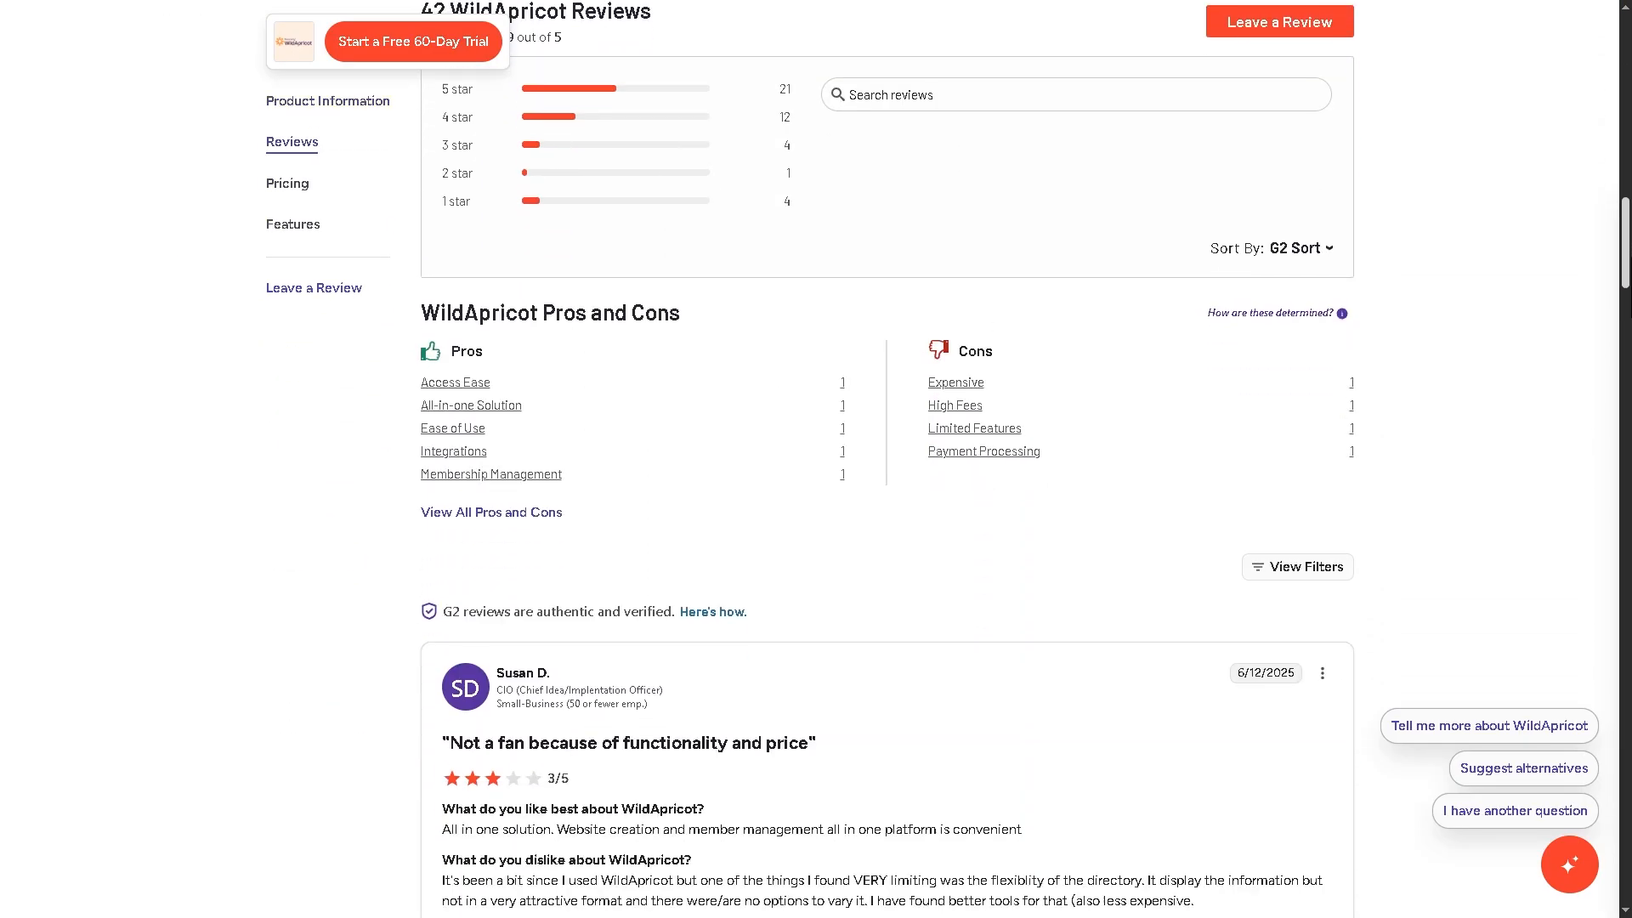
scroll(886, 459, "down", 7)
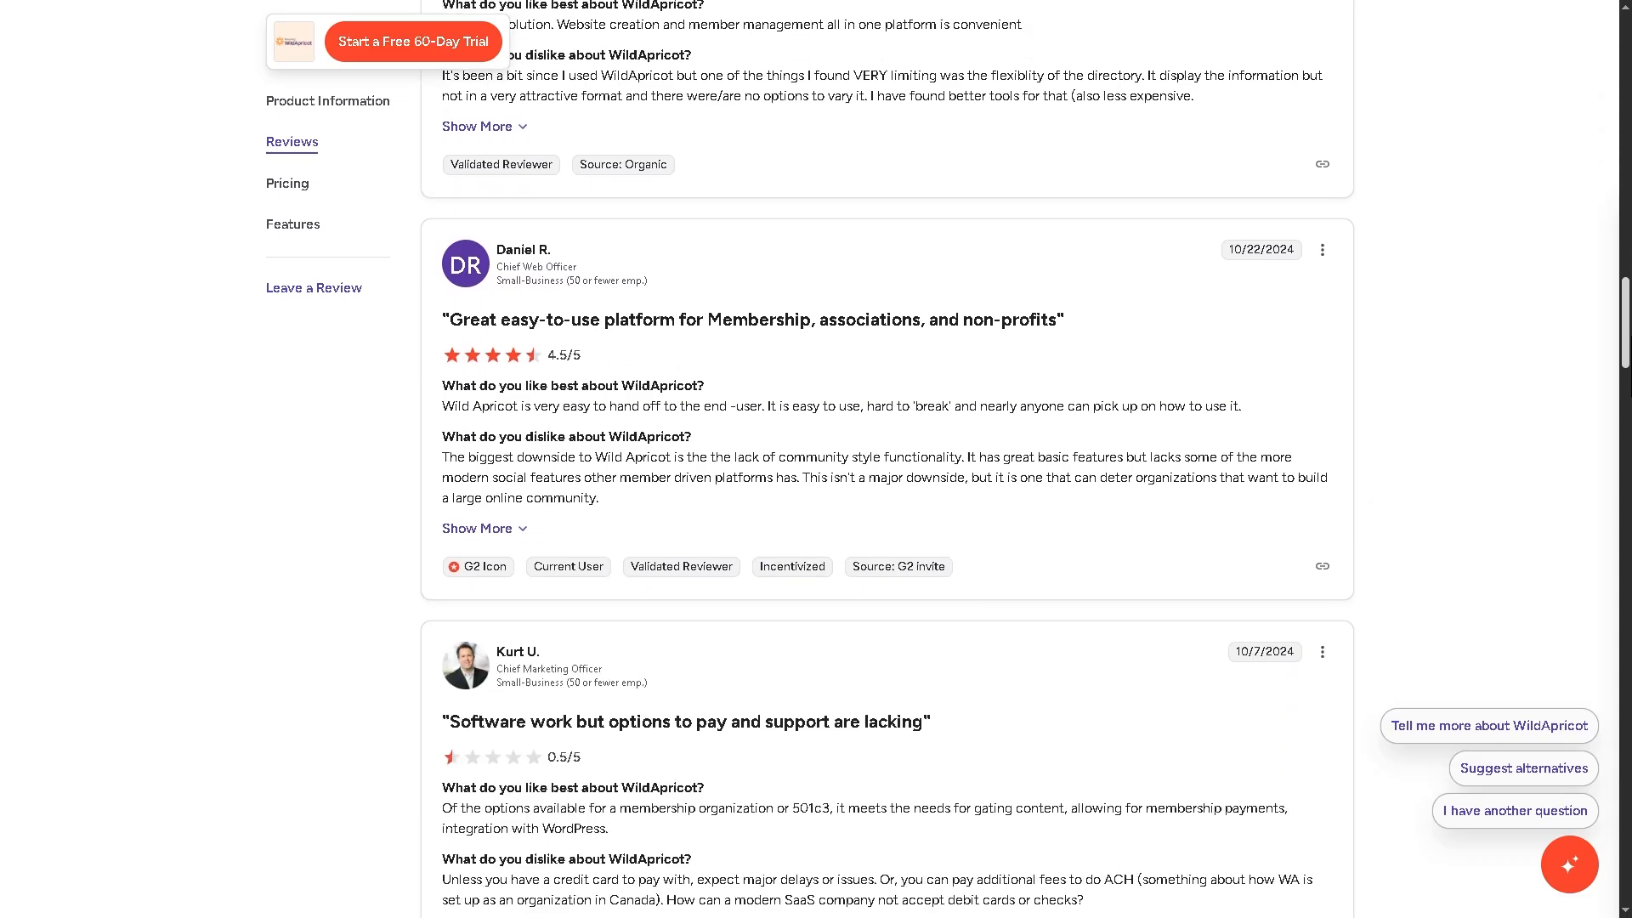
scroll(1567, 544, "down", 20)
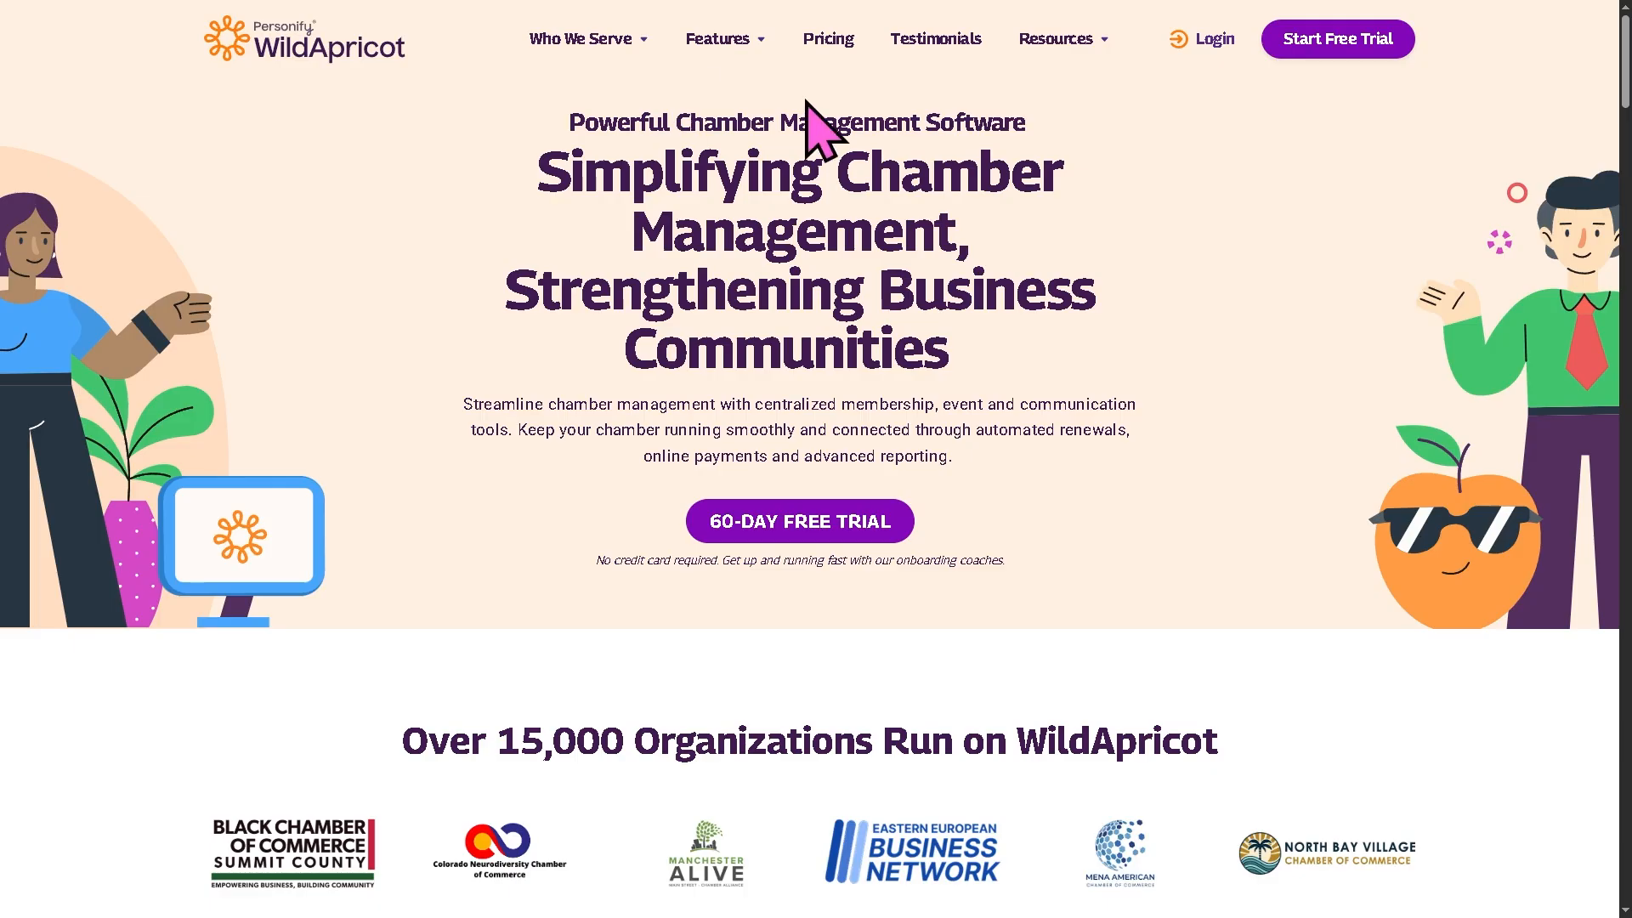
Step: Open the WildApricot pricing page and review the monthly and prepaid plans for 100 contacts
left_click(826, 41)
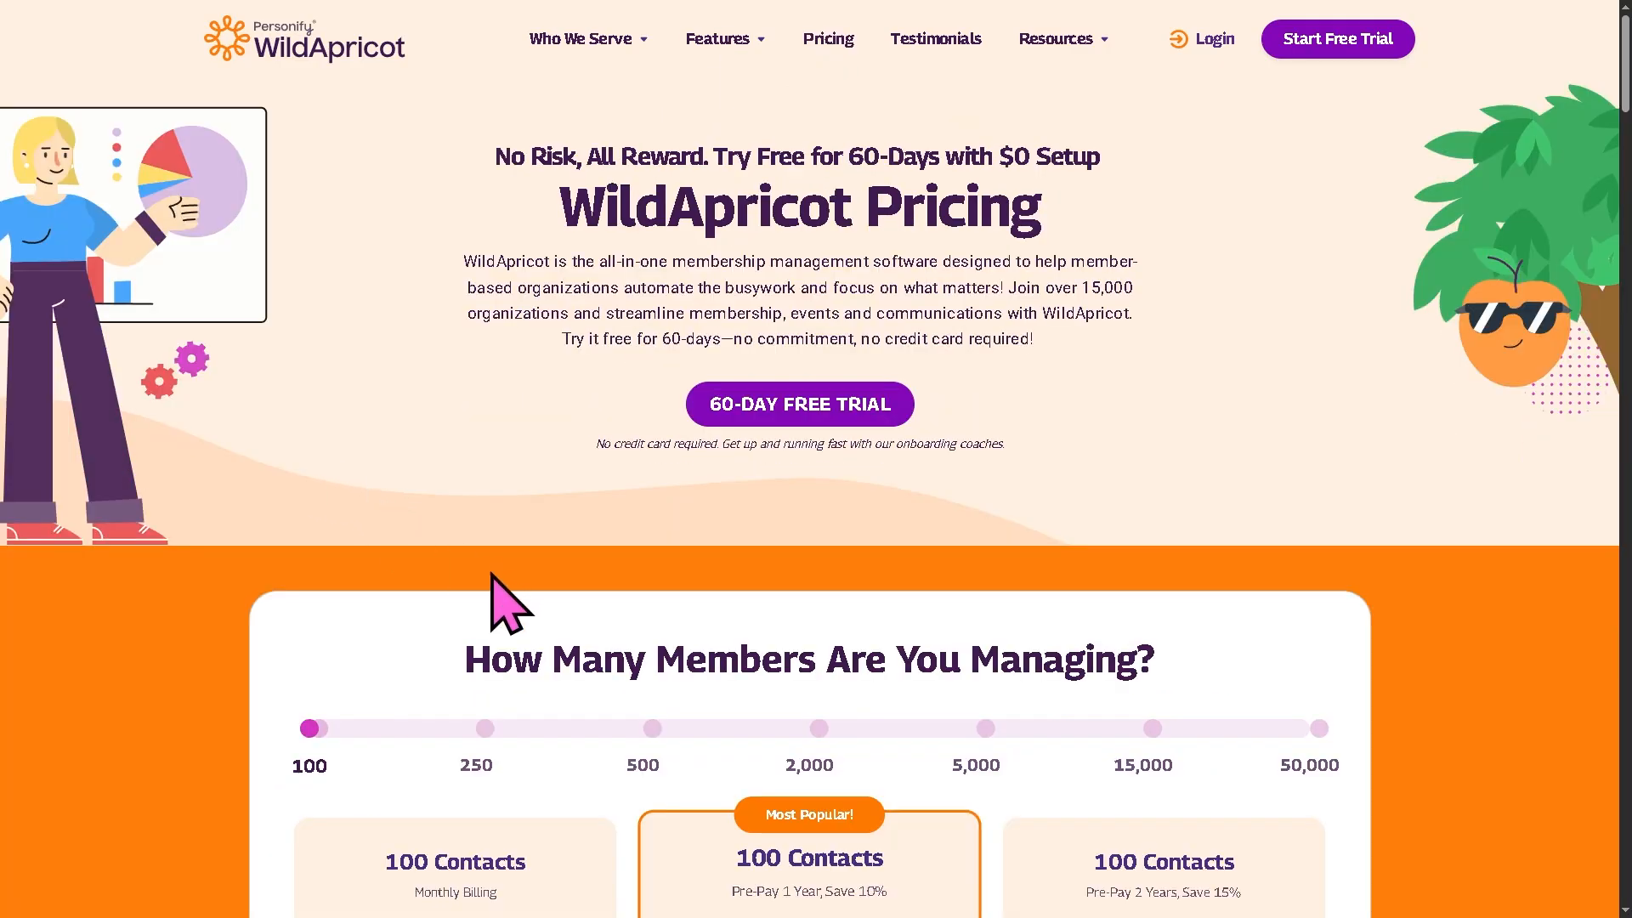
scroll(508, 639, "down", 4)
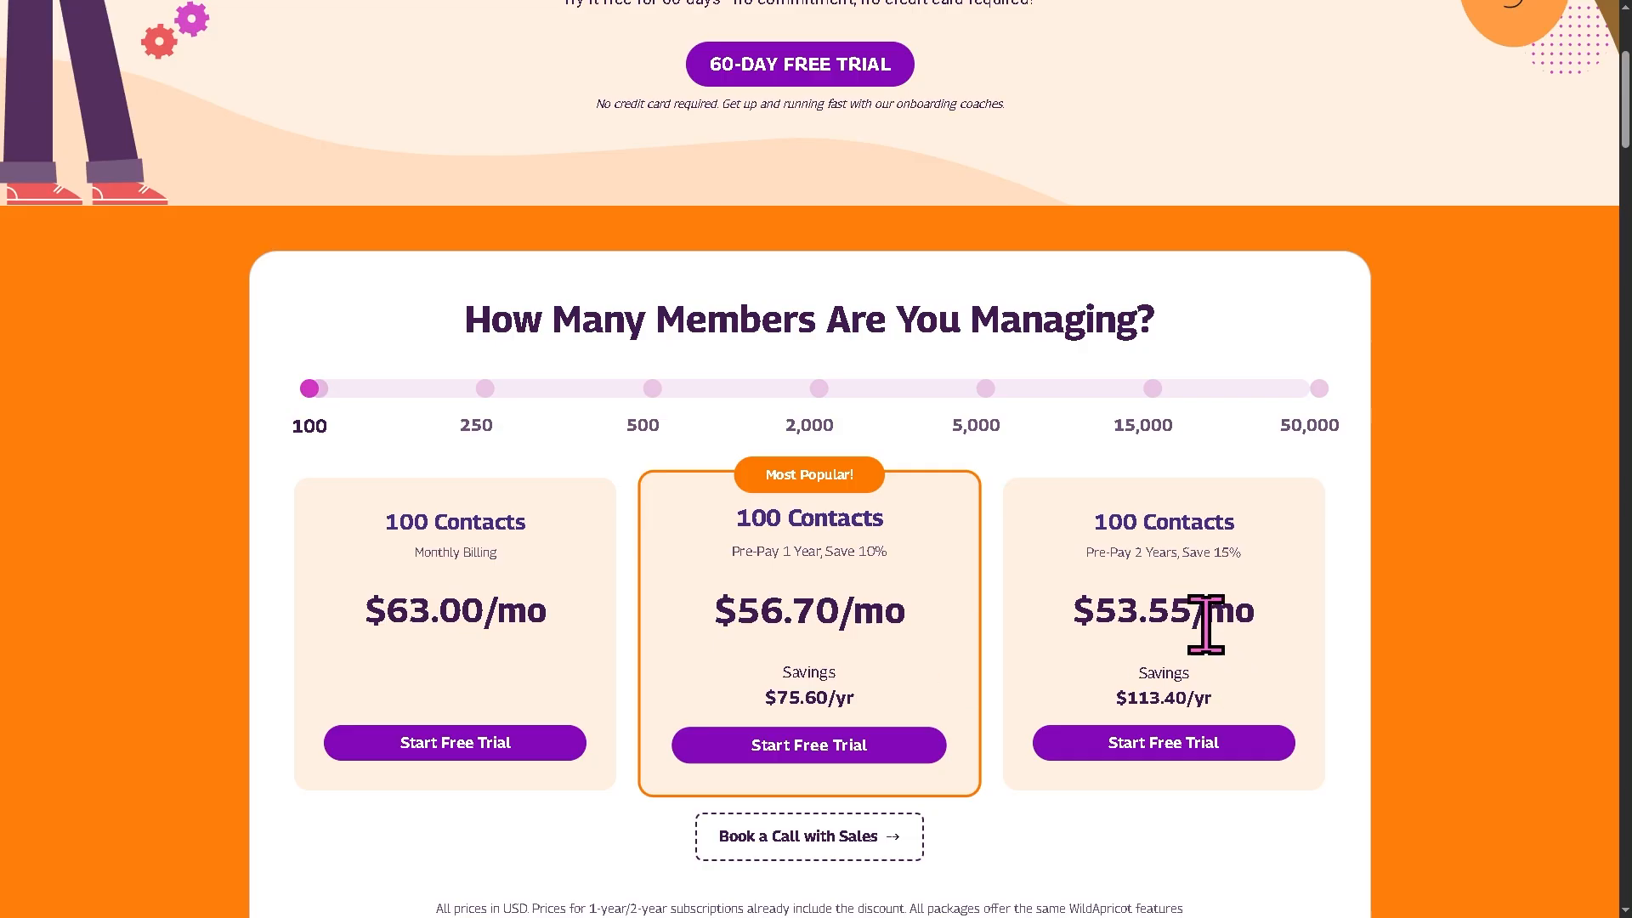
scroll(967, 544, "down", 1)
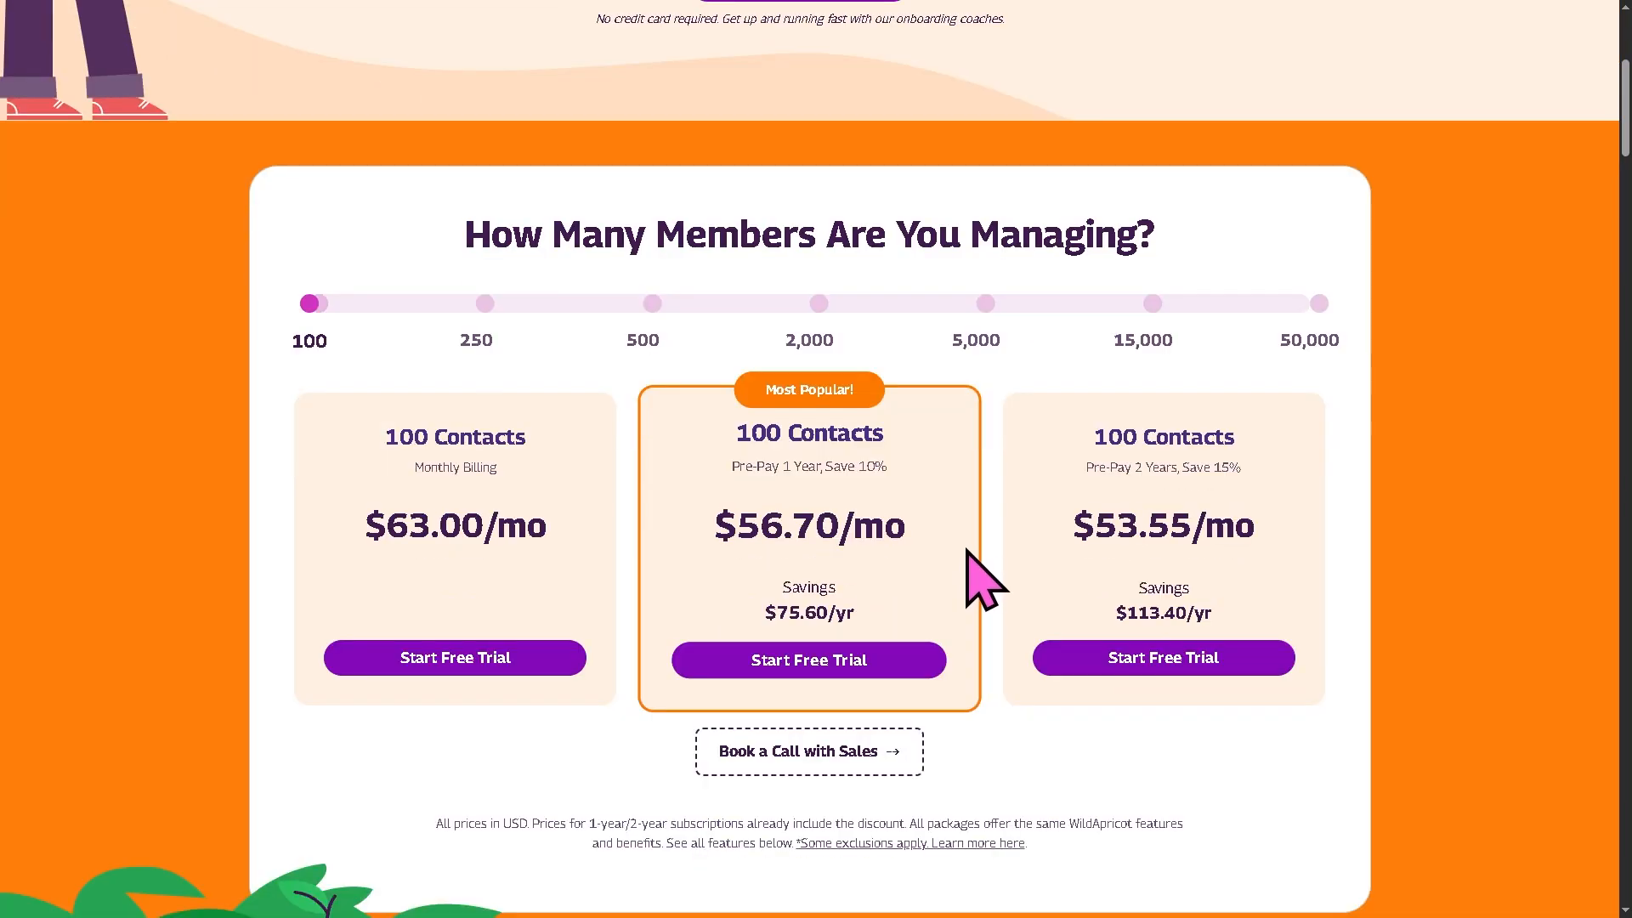
scroll(986, 595, "down", 2)
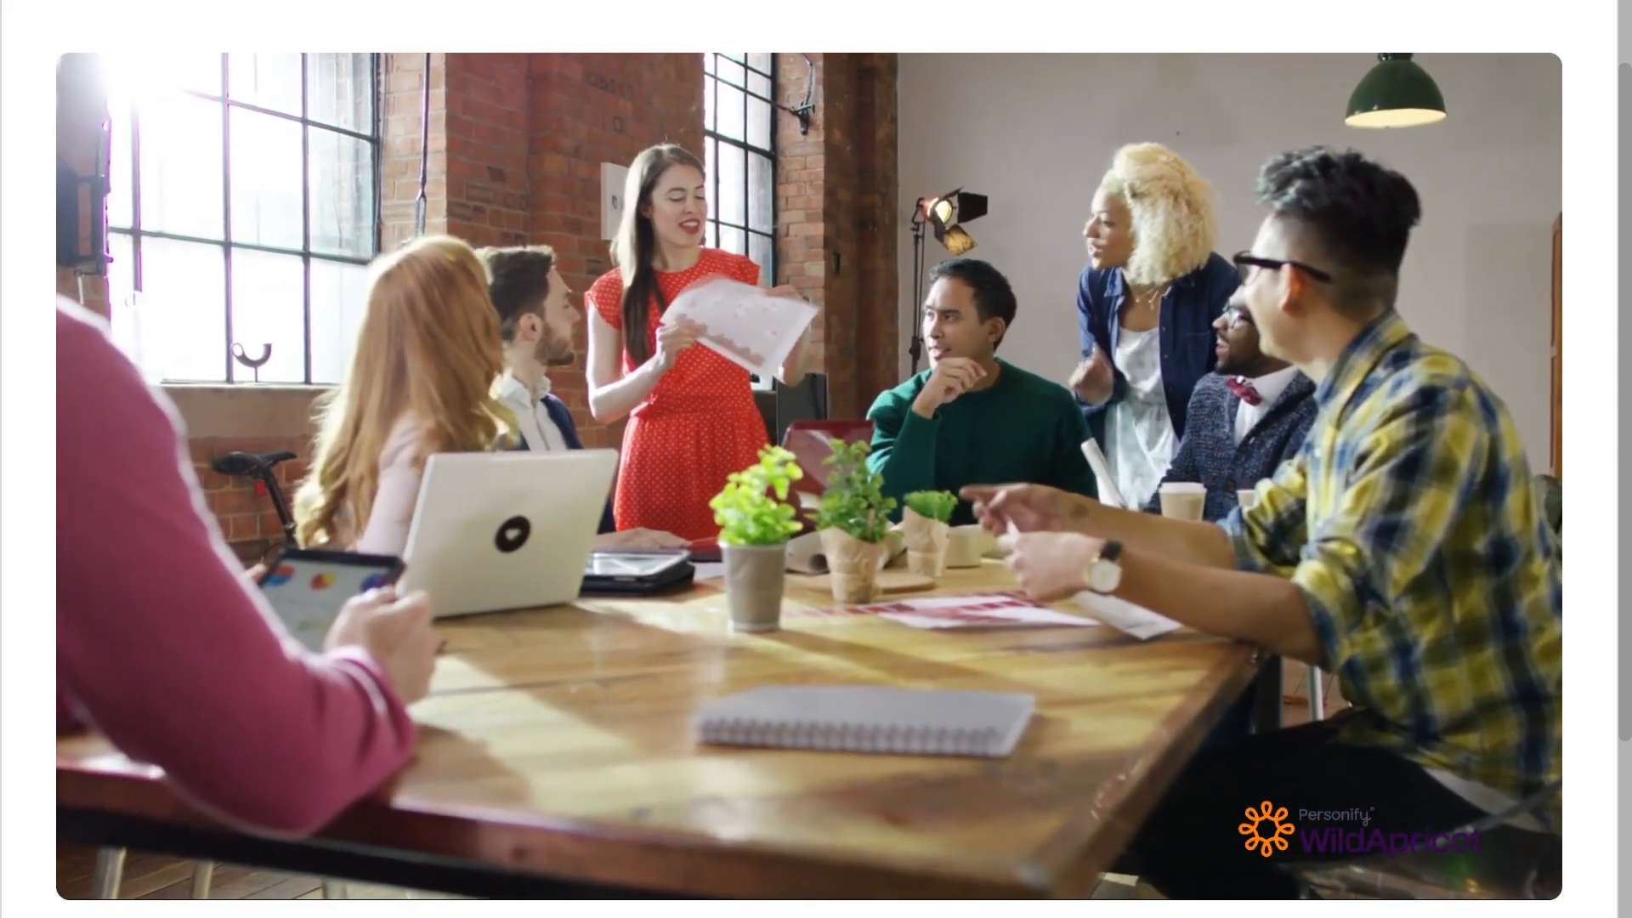